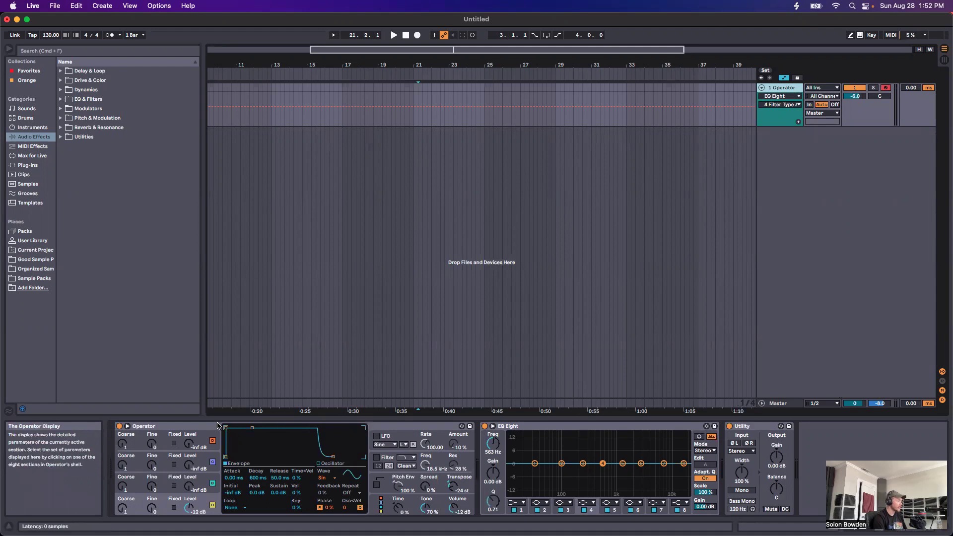
Review the detailed settings of Operator's oscillators A to D and its LFO, filter, pitch, time and volume sections
left_click(165, 503)
left_click(164, 482)
left_click(163, 460)
left_click(164, 439)
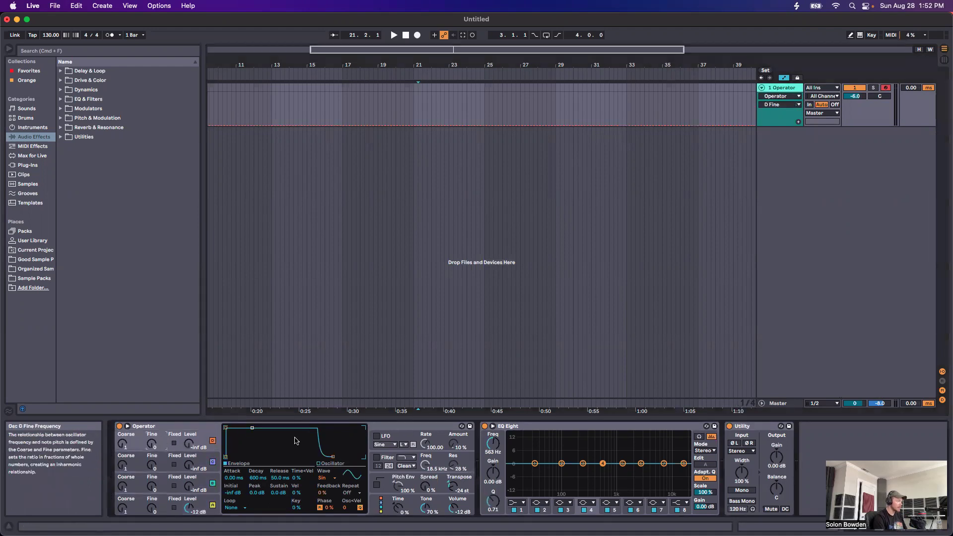
left_click(402, 426)
left_click(418, 439)
left_click(425, 457)
left_click(411, 483)
left_click(415, 501)
left_click(169, 509)
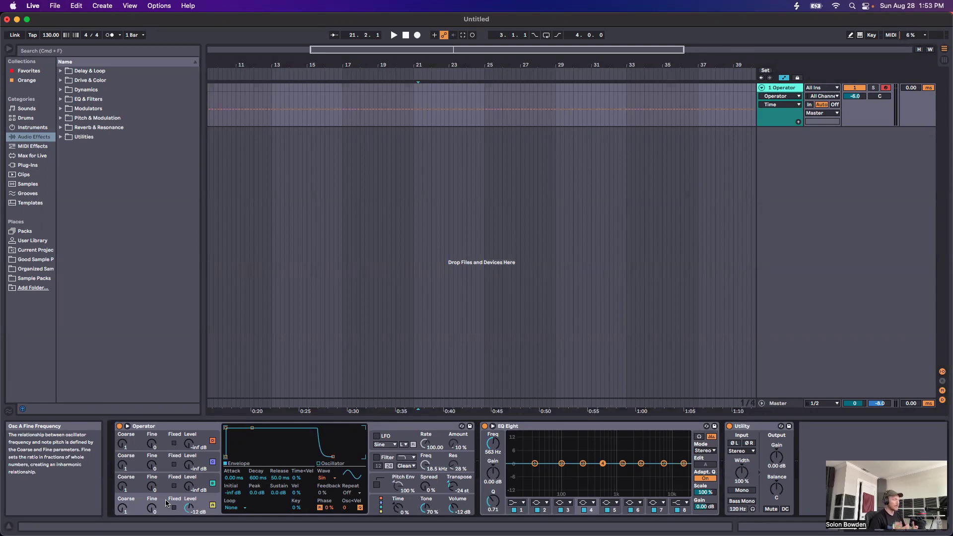
left_click(160, 502)
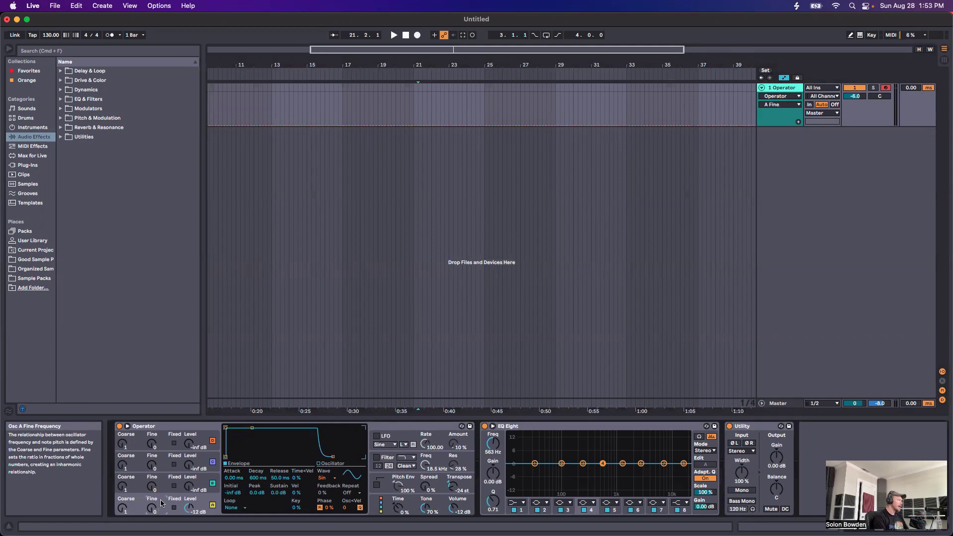
left_click(165, 489)
left_click(158, 500)
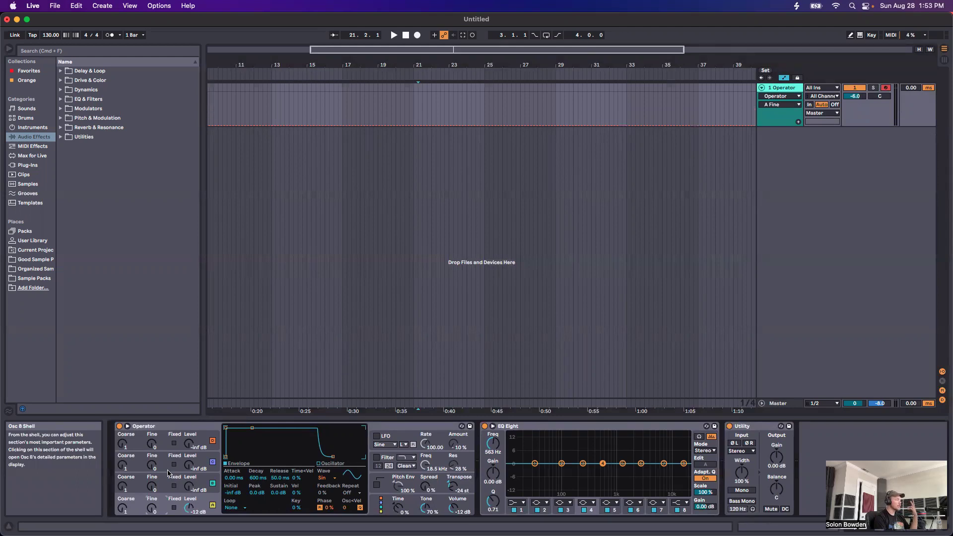
Reset Operator's global Transpose to 0 st
left_click(166, 427)
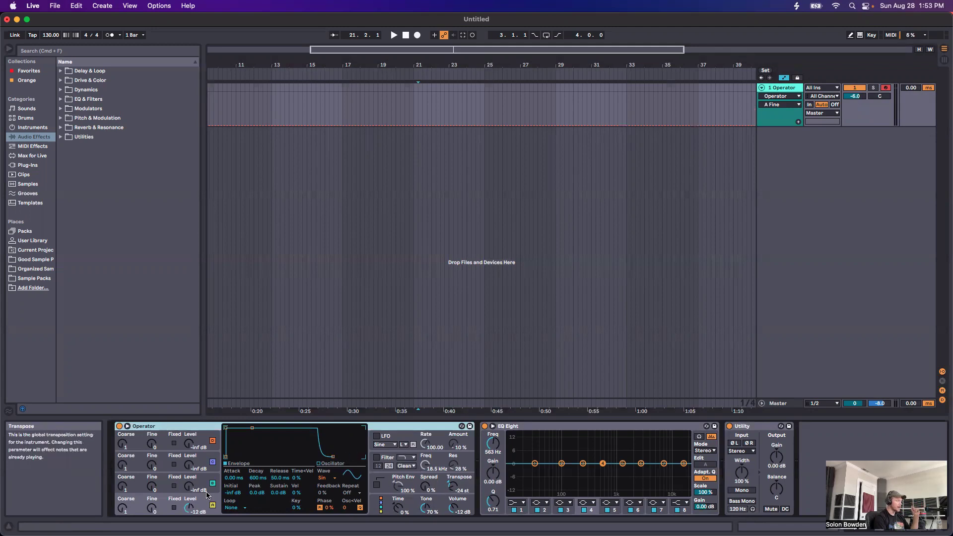
left_click(456, 489)
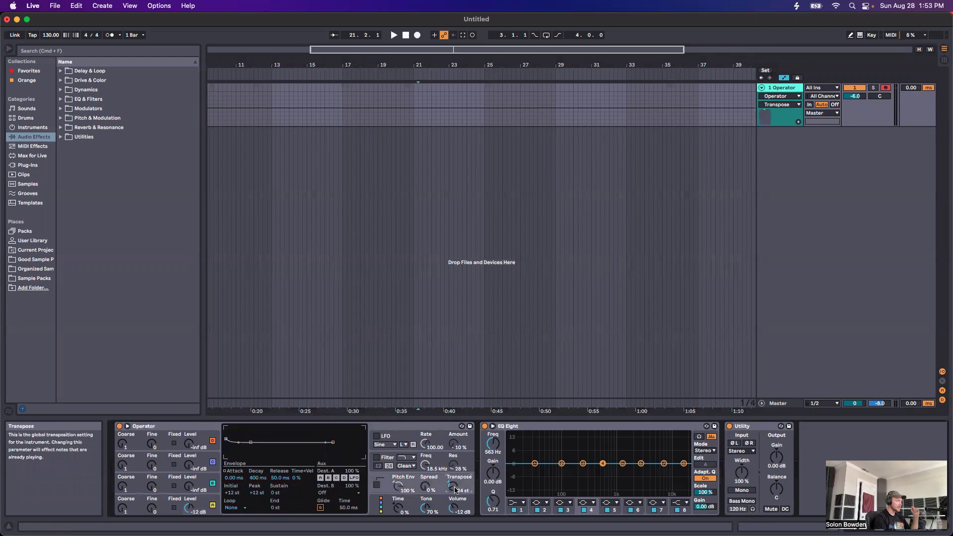
Look through the detailed settings of oscillators A to D and the global section with the algorithms and voices
left_click(153, 508)
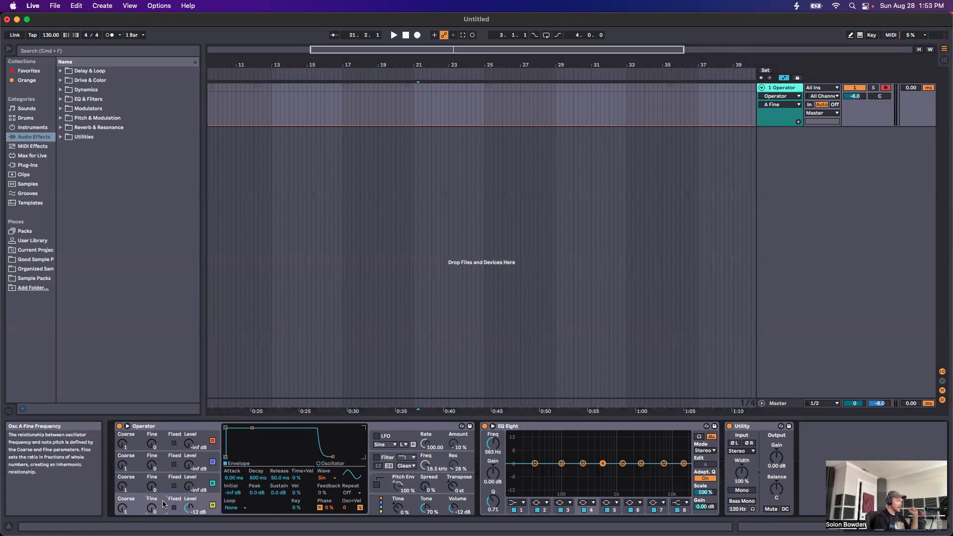
left_click(162, 482)
left_click(162, 458)
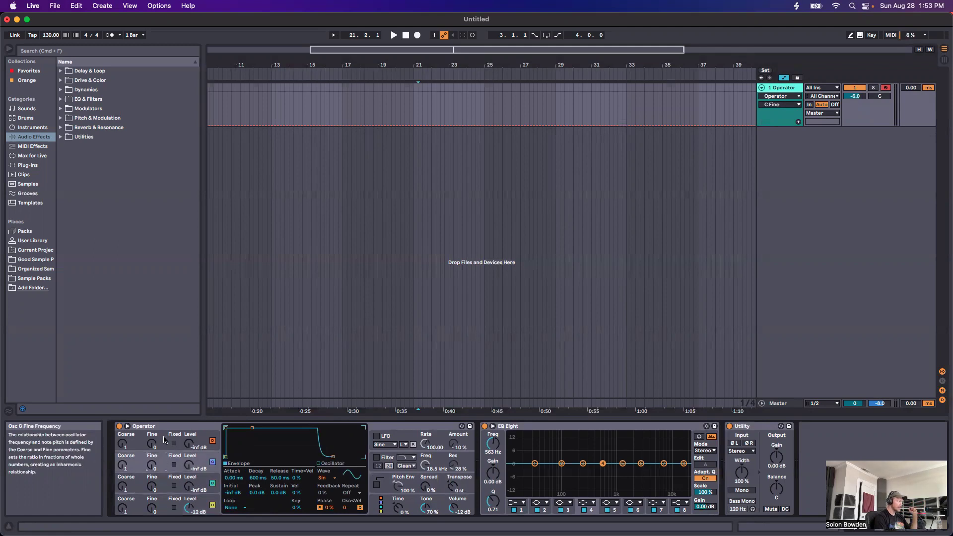
left_click(164, 437)
left_click(164, 502)
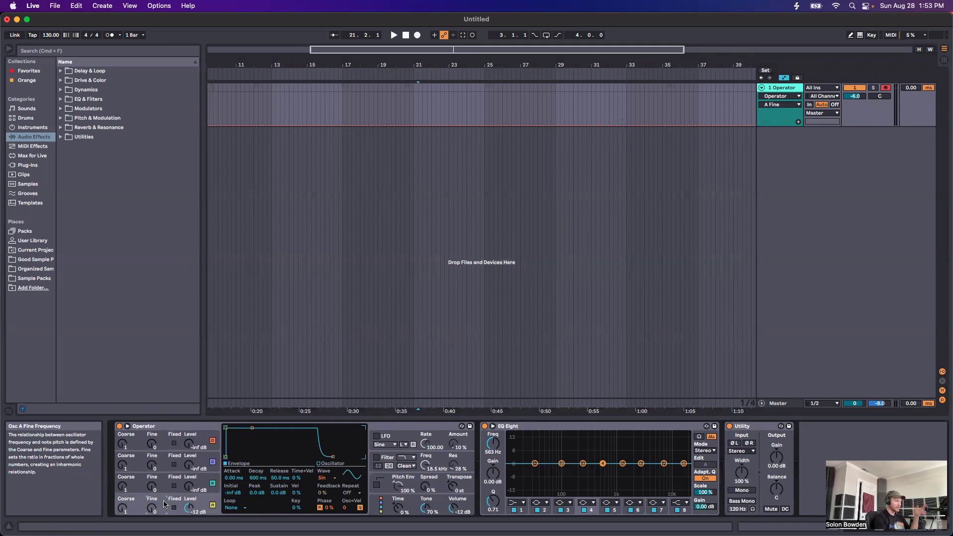
left_click(381, 511)
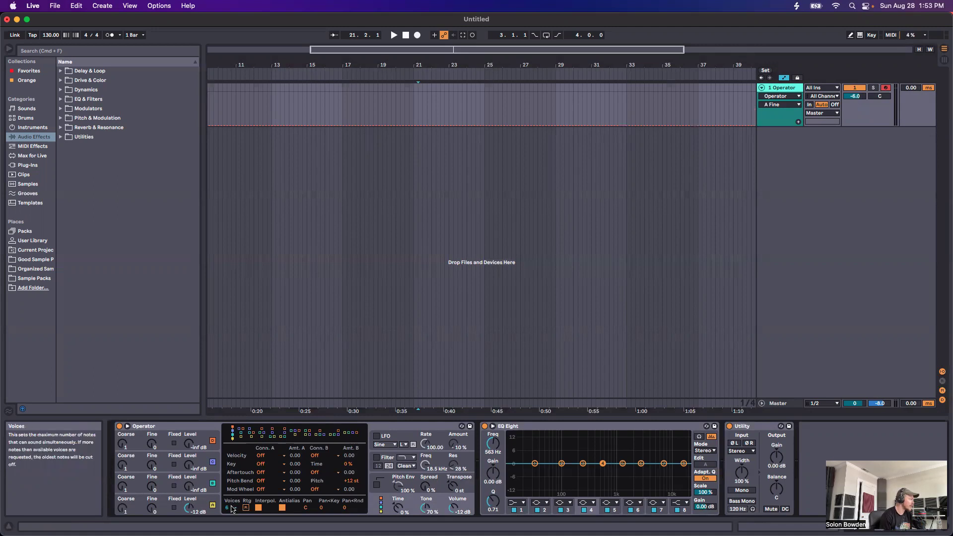
Set oscillator A's waveform to Saw D
left_click(199, 505)
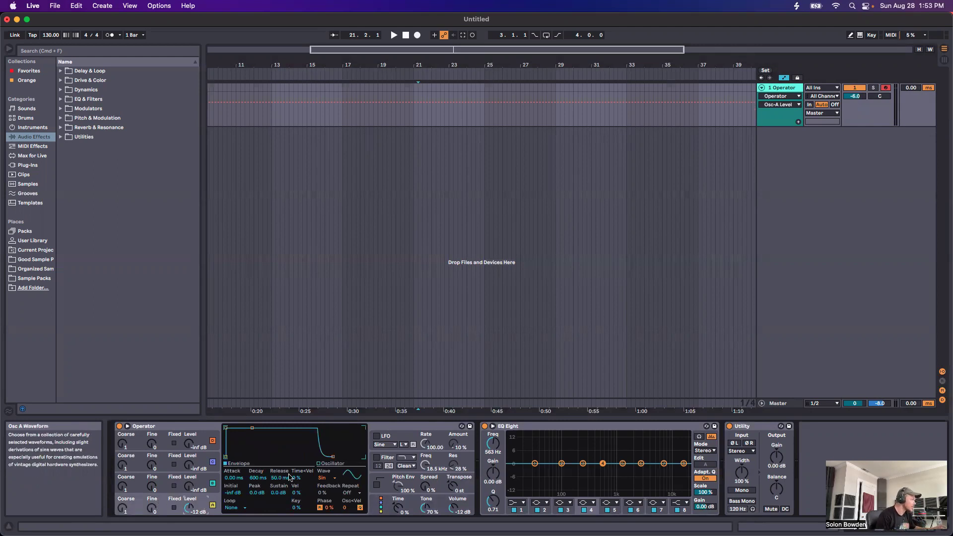
left_click(324, 477)
left_click(326, 381)
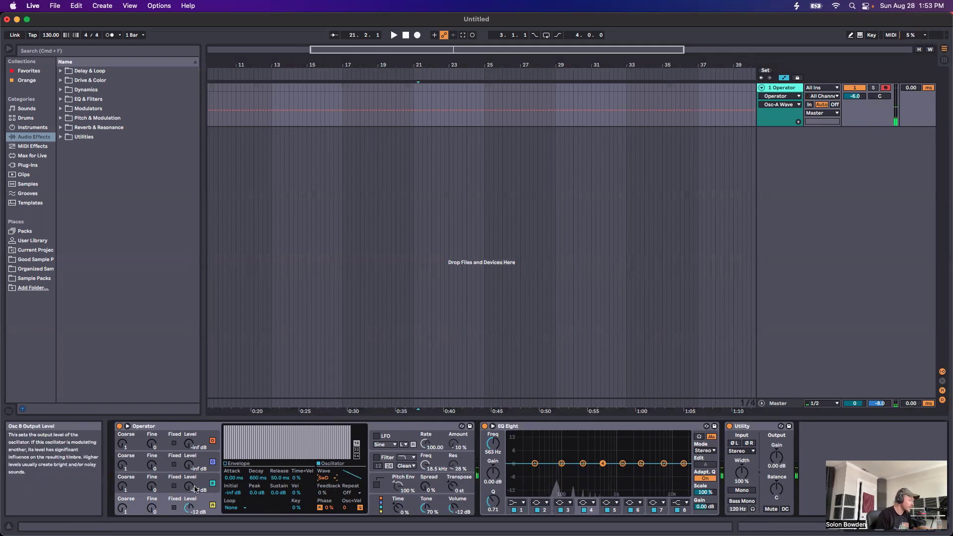
Raise oscillator B's level to -17 dB and lower oscillator A's level to -inf dB
mouse_move(188, 489)
left_mouse_down()
mouse_move(188, 467)
mouse_move(187, 496)
left_mouse_up()
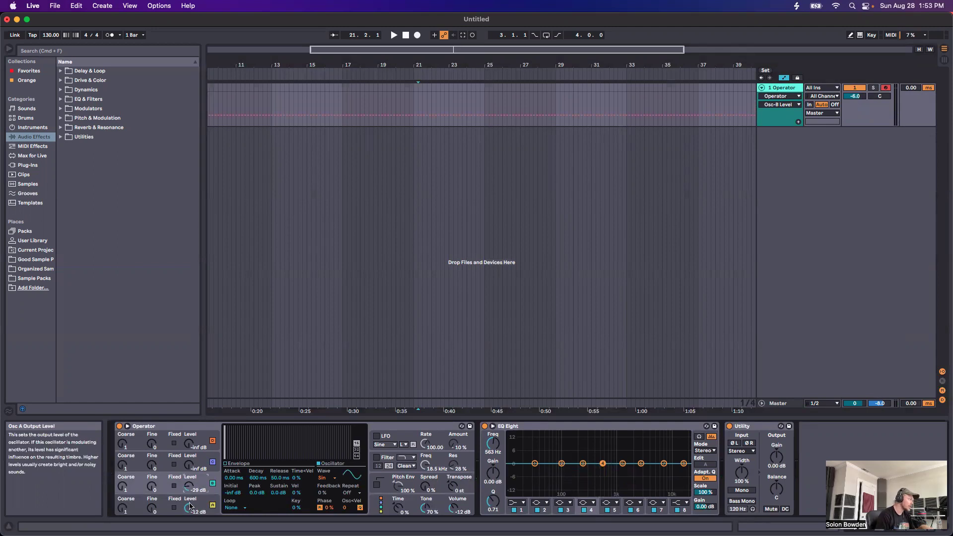
left_click_drag(189, 488, 189, 531)
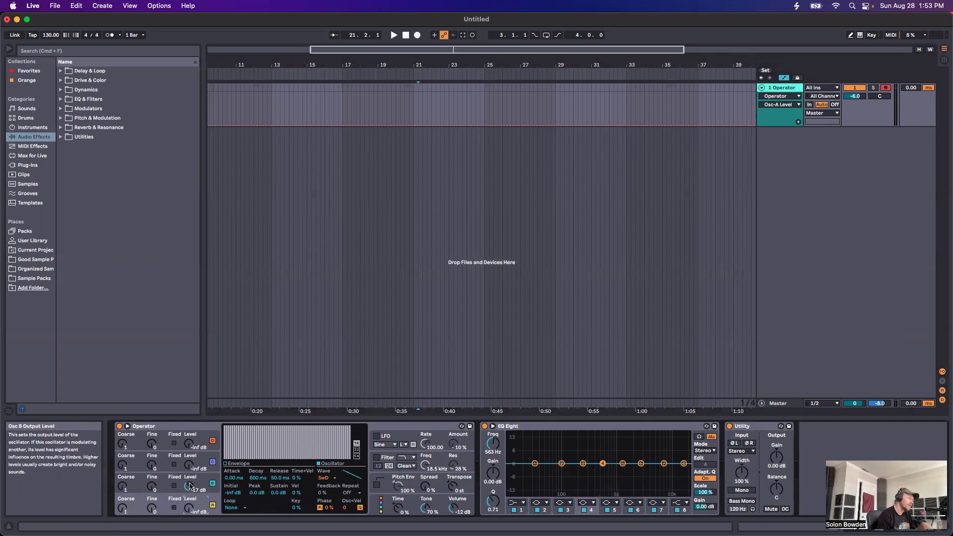
left_click_drag(194, 488, 201, 487)
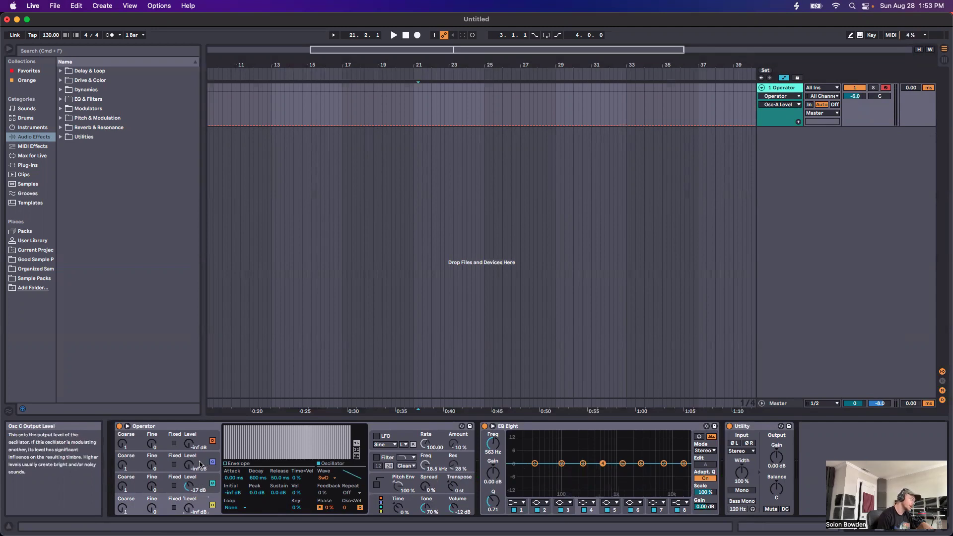
left_click(201, 464)
left_click(201, 442)
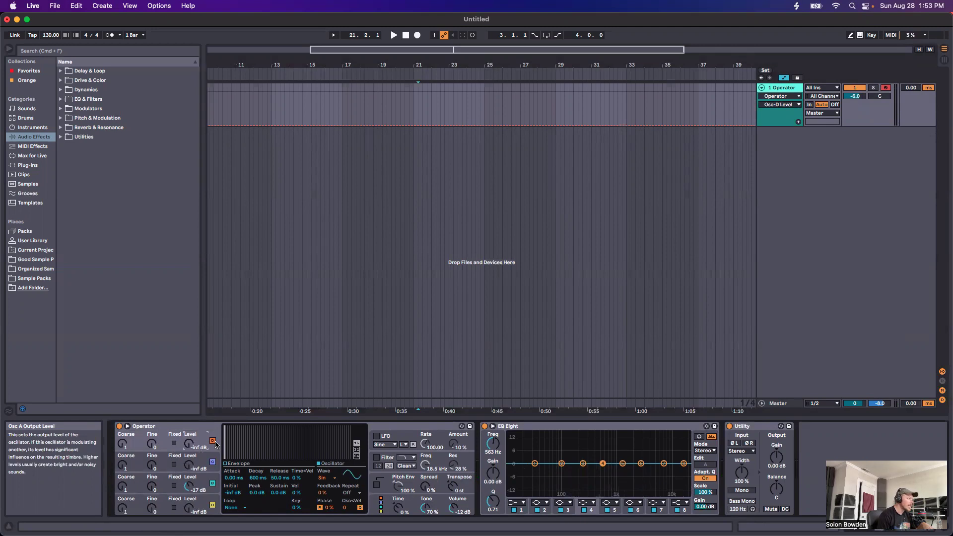
Choose the algorithm with all four oscillators in parallel and set the levels of oscillator B to -12 dB and oscillator A to -20 dB
left_click(382, 514)
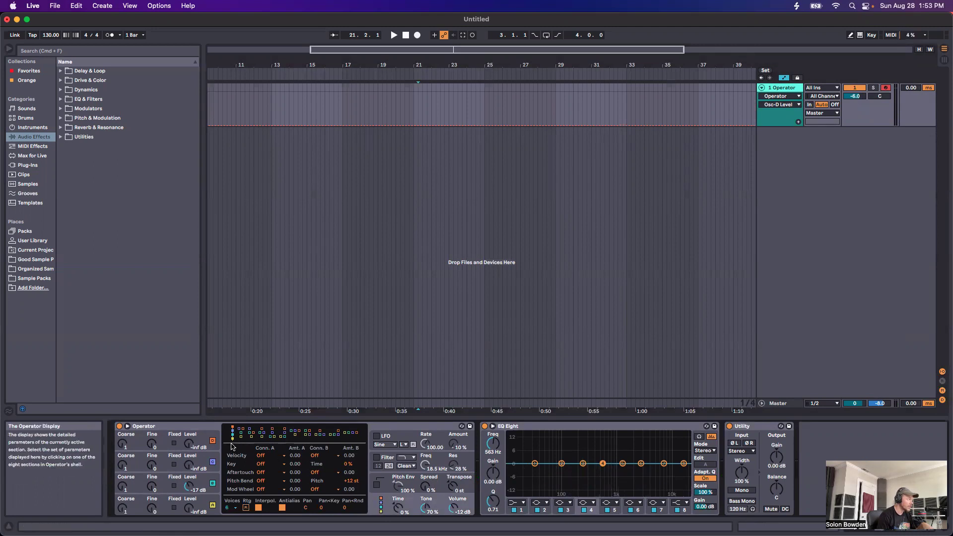
left_click(353, 435)
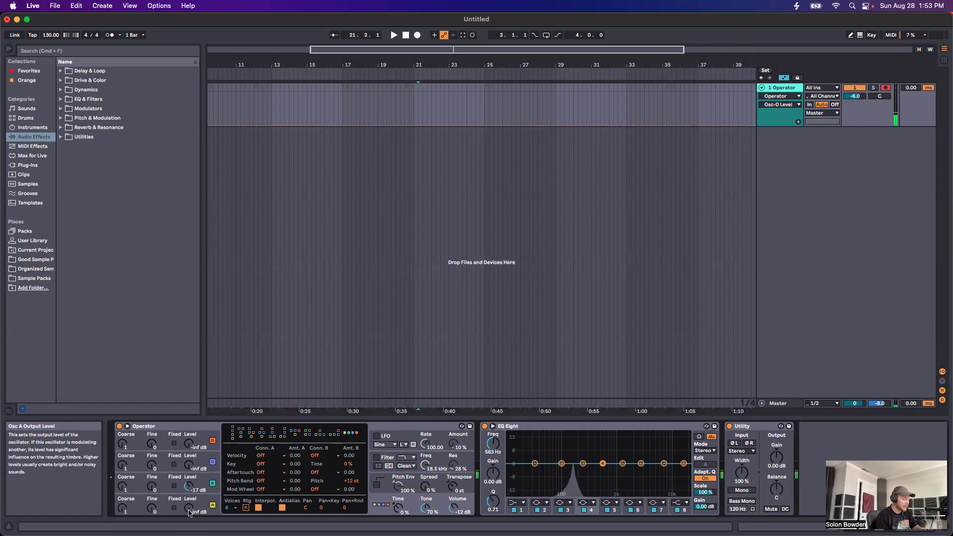
left_click_drag(189, 487, 189, 502)
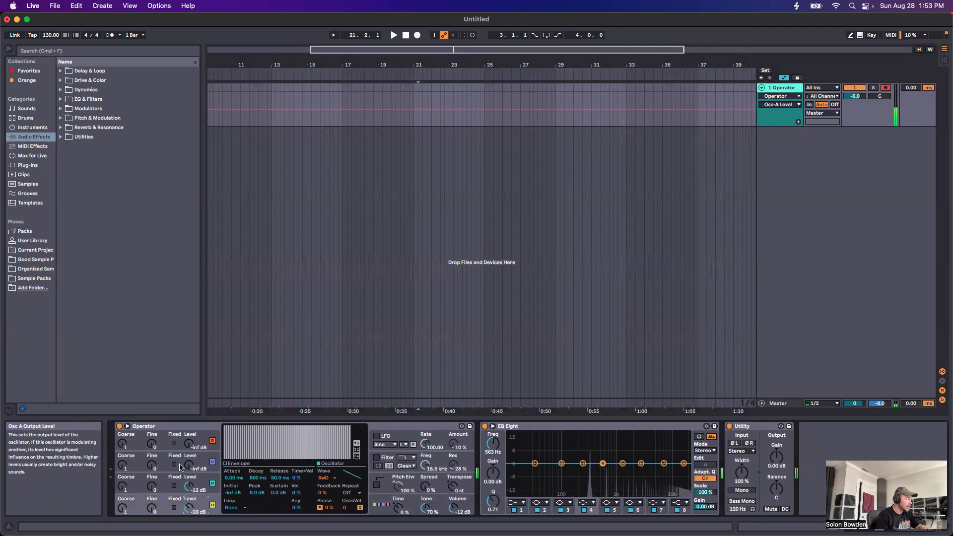
Set oscillator C's waveform to Square D
left_click(188, 466)
left_click(322, 478)
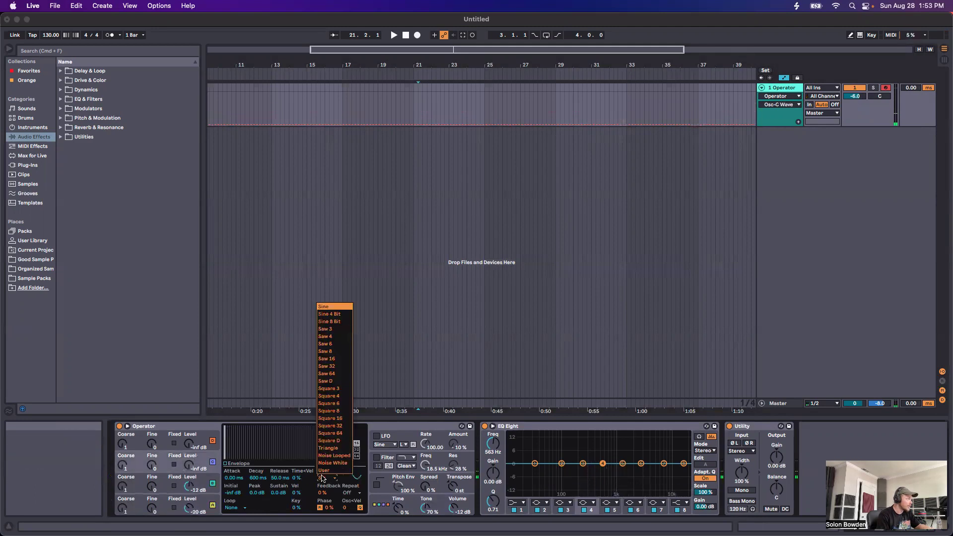
left_click(331, 436)
Raise oscillator C's level and set its coarse frequency to 3
left_click_drag(189, 466, 189, 437)
left_click(123, 466)
left_click_drag(122, 466, 123, 452)
Lower oscillator A to -68 dB and oscillators B and C to -inf dB, and return oscillator C's coarse frequency to 1
left_click_drag(189, 466, 190, 477)
left_click_drag(189, 486, 189, 532)
left_click_drag(189, 464, 189, 497)
left_click_drag(124, 462, 125, 474)
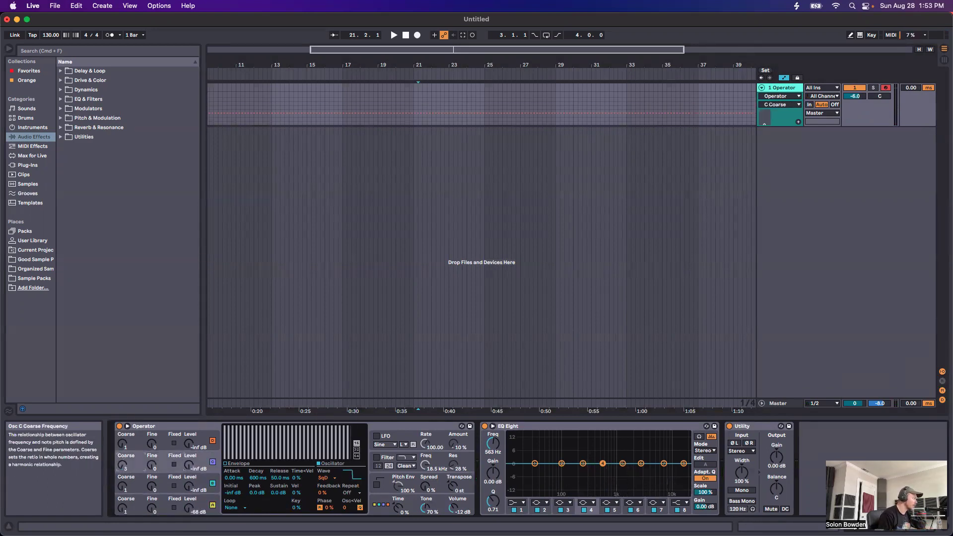
Switch back to the algorithm that stacks all four oscillators in series and review each oscillator's settings
left_click(385, 504)
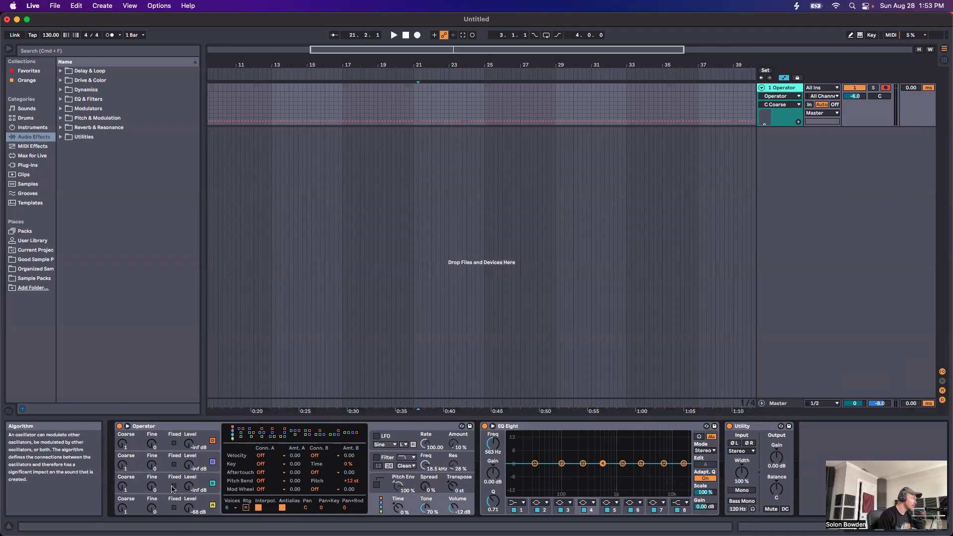
left_click(167, 502)
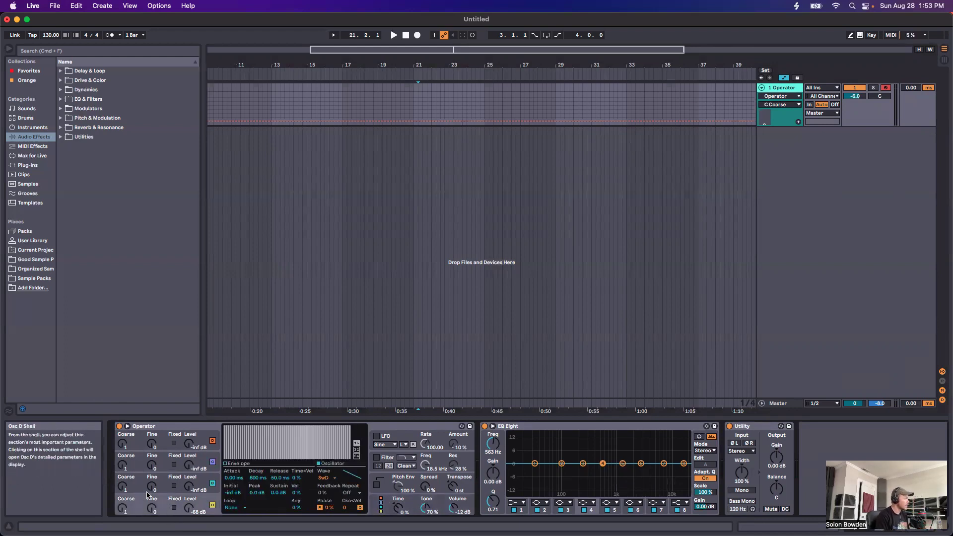
left_click(149, 459)
left_click(165, 484)
left_click(165, 451)
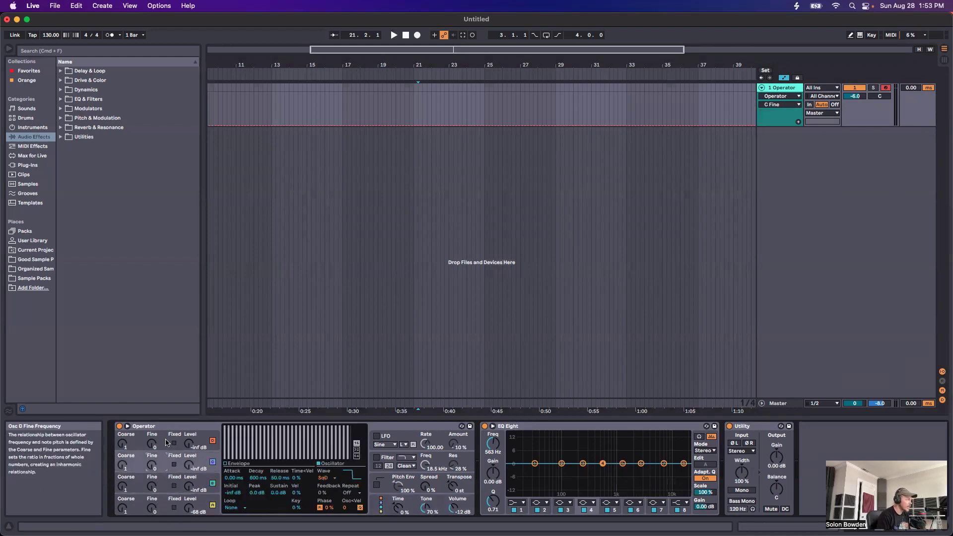
left_click(166, 439)
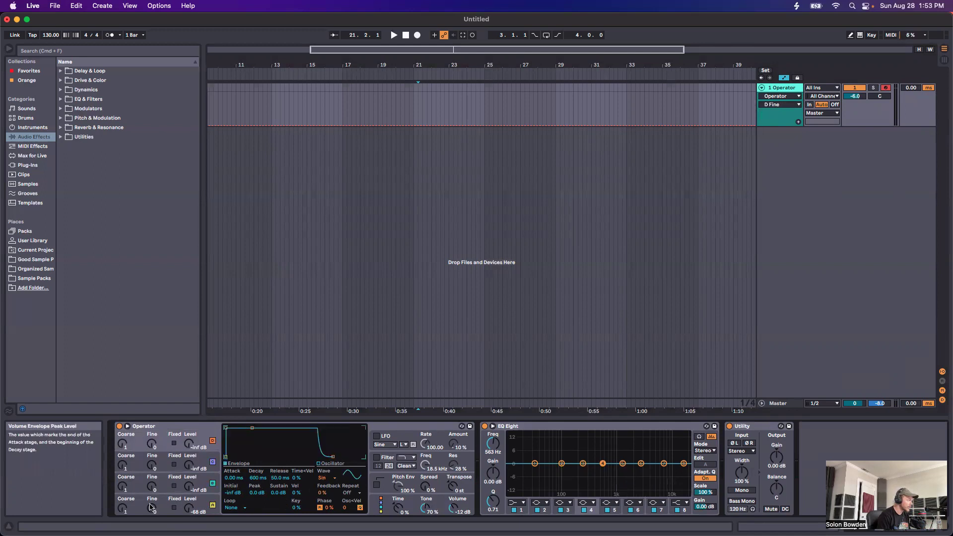
Set oscillator A's waveform to Sine, and replace it with Saw 64
left_click(196, 509)
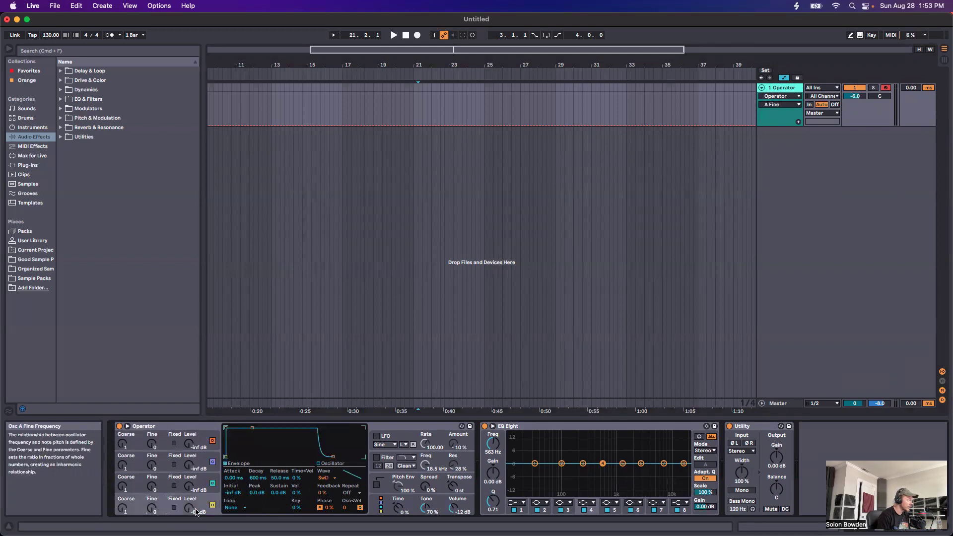
left_click(325, 478)
left_click(324, 307)
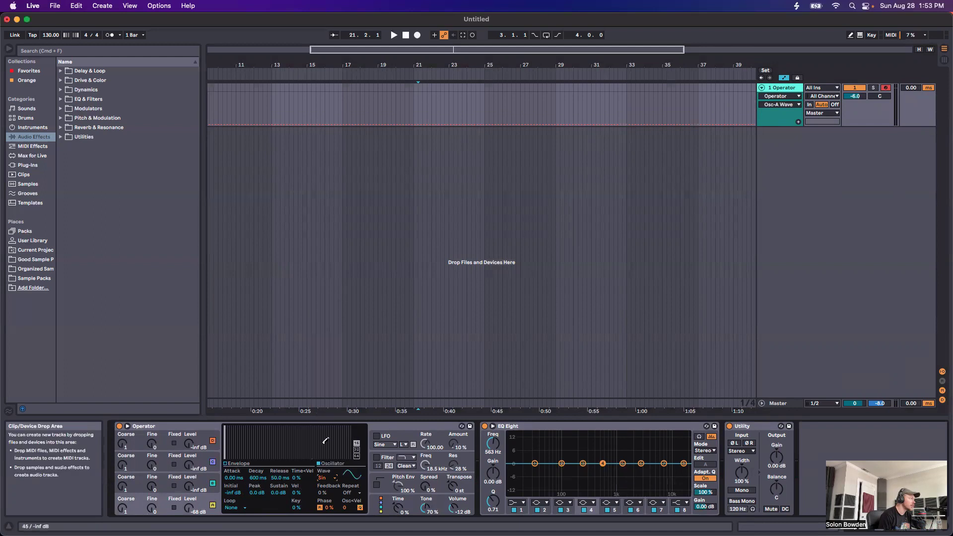
left_click(326, 477)
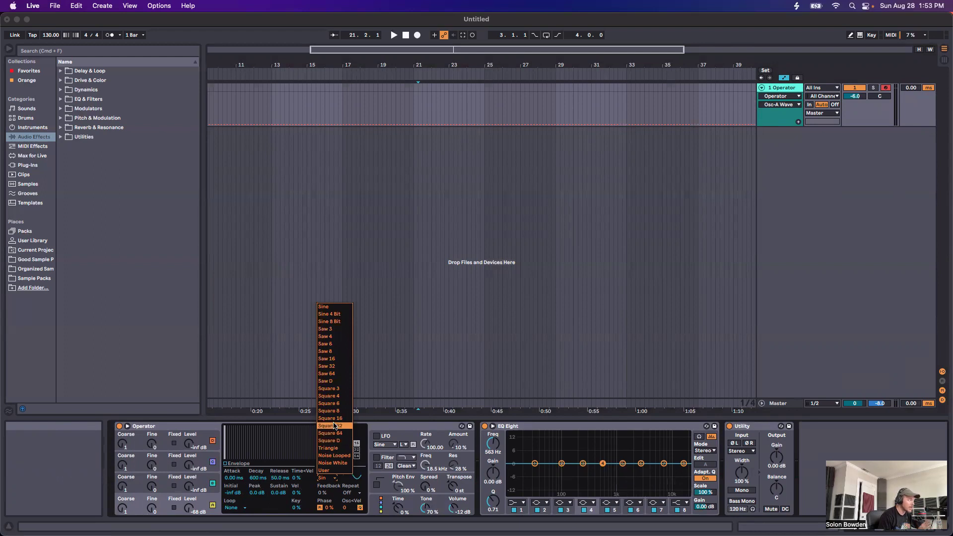
left_click(326, 373)
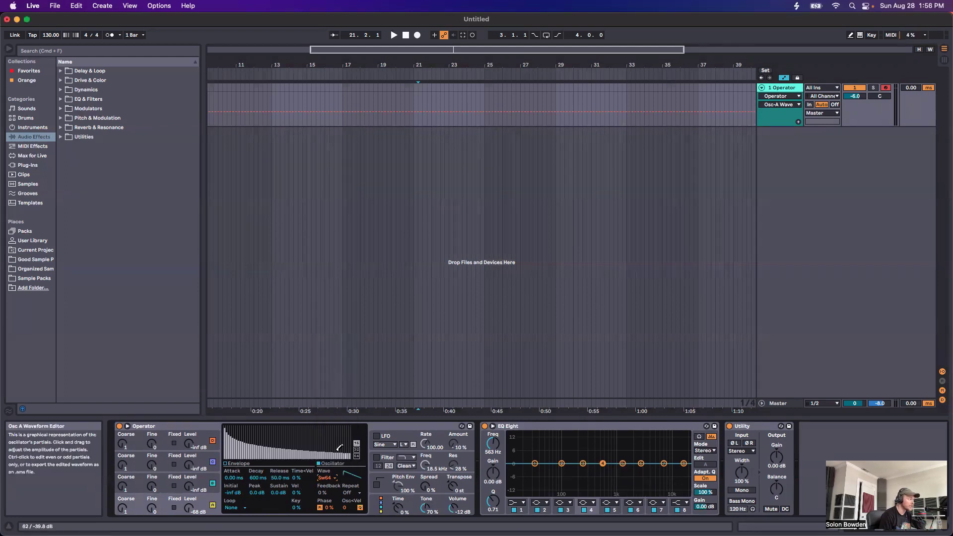
Switch oscillator A's number of editable harmonics through 64, 32 and 16, ending on 64
left_click(356, 457)
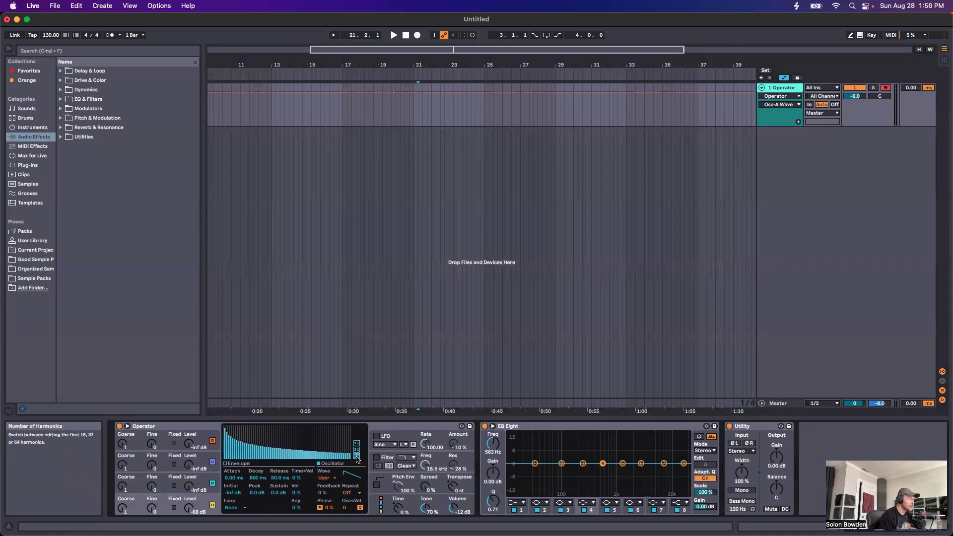
left_click(356, 450)
left_click(356, 444)
left_click(358, 456)
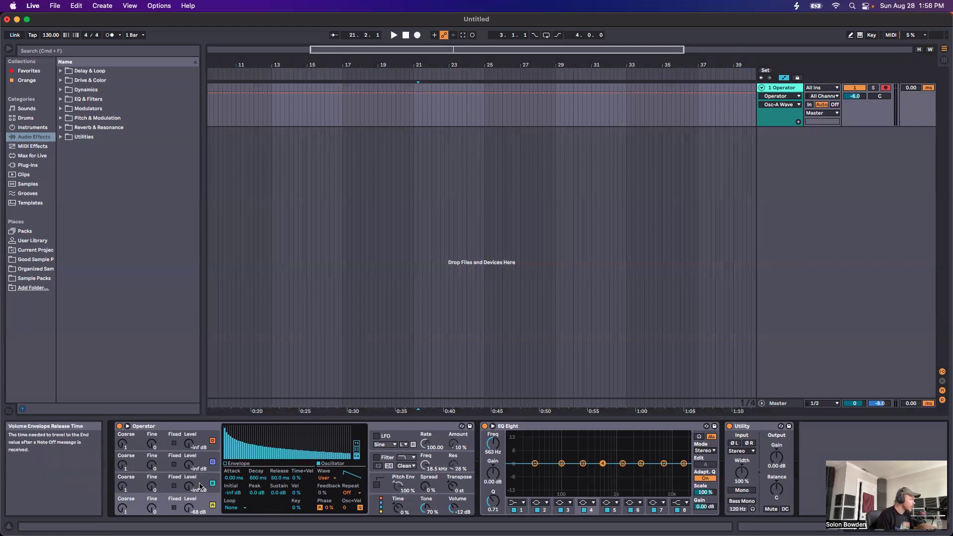
Raise oscillator A's level to -16 dB and set its waveform to Saw 64
left_click_drag(188, 507, 189, 499)
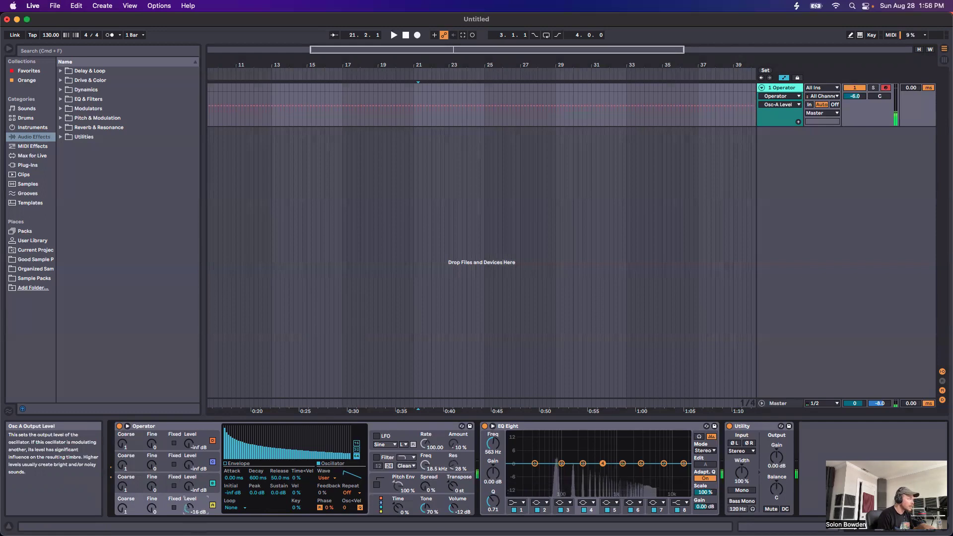
left_click(325, 477)
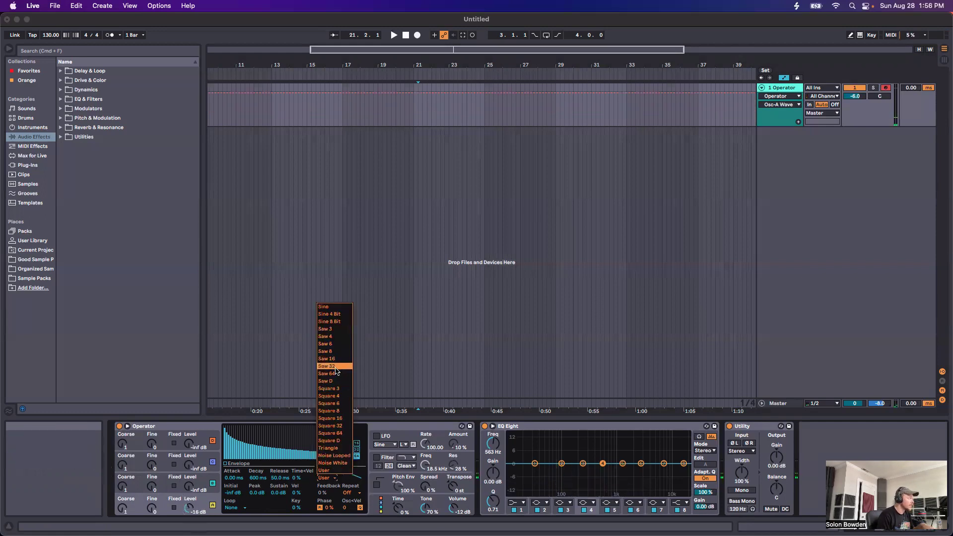
left_click(321, 386)
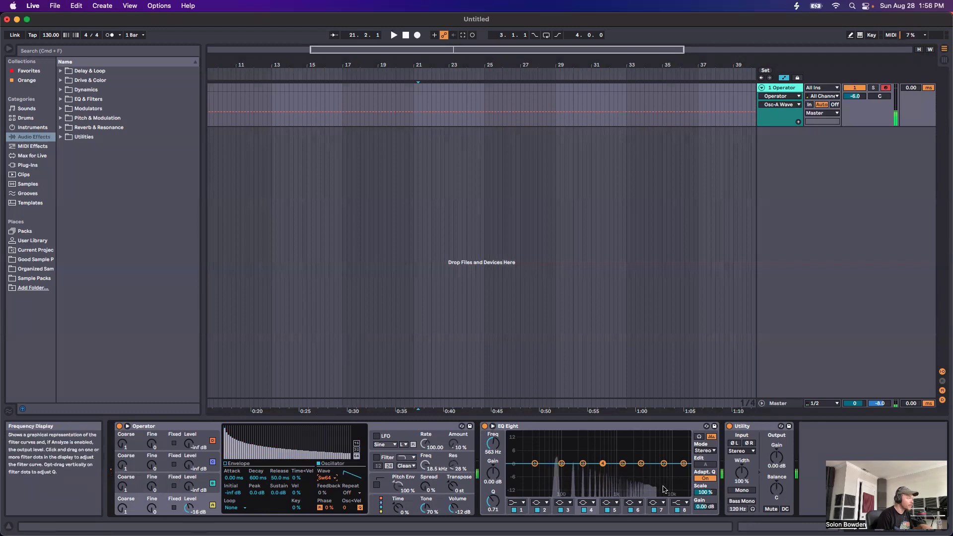
Set oscillator A's waveform to Saw D, and look over the remaining waveform options without changing it
left_click(325, 477)
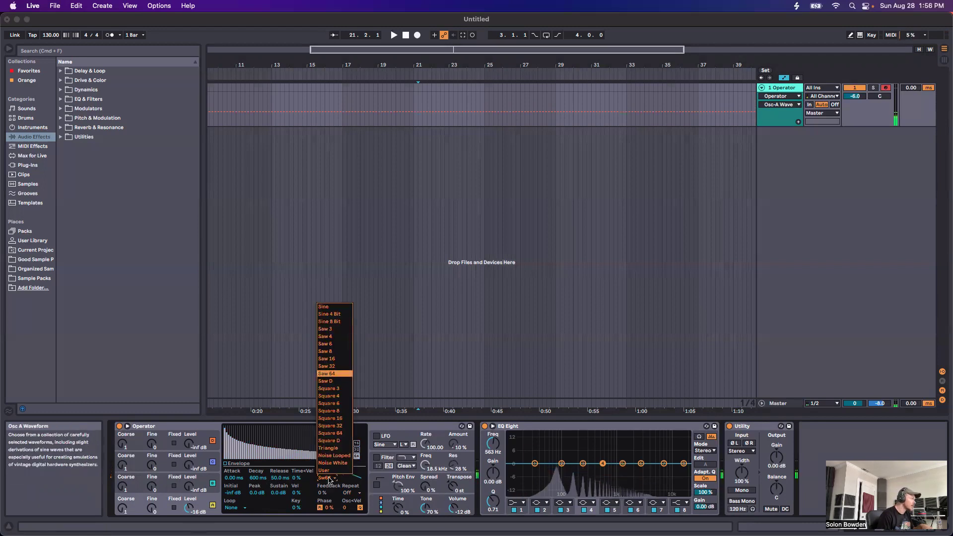
left_click(327, 383)
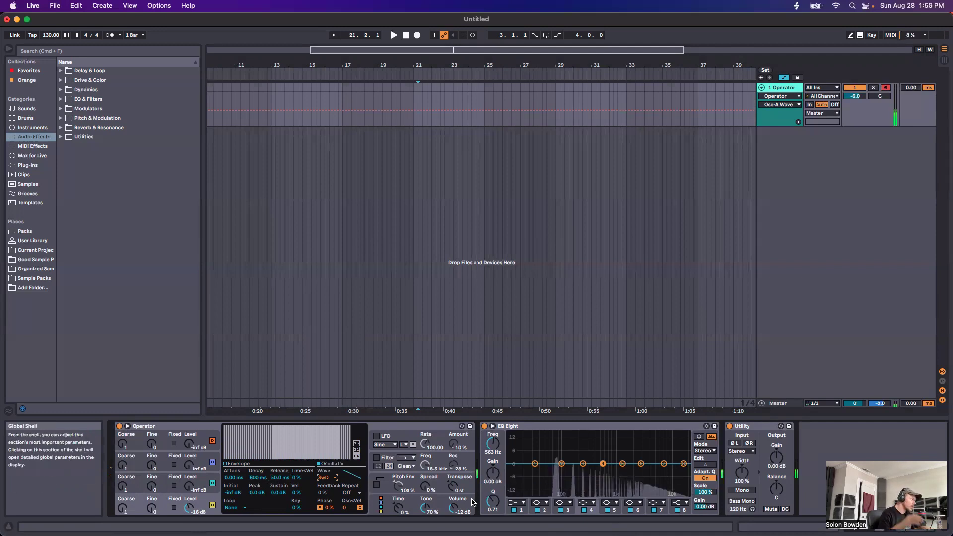
left_click(321, 478)
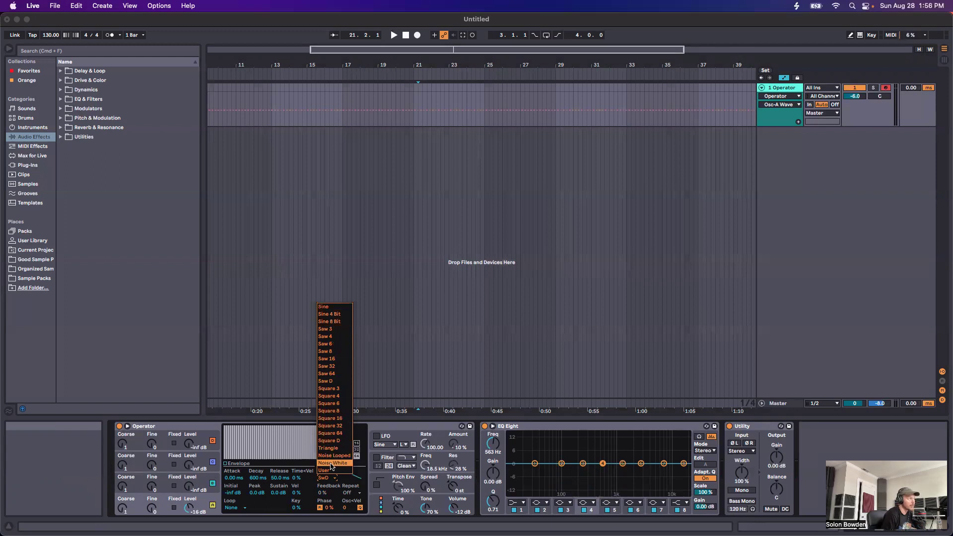
left_click(256, 467)
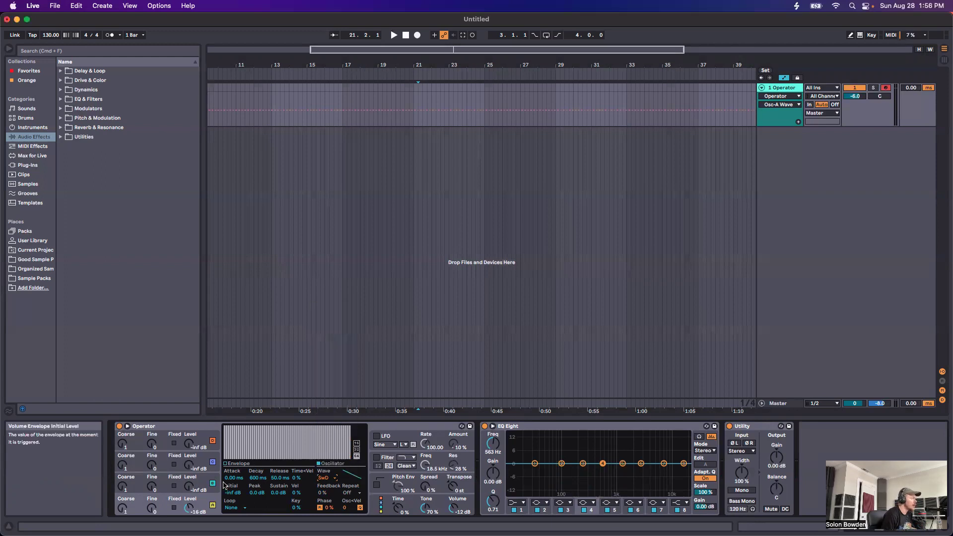
Show oscillator A's envelope and lengthen its attack to 556 ms
left_click(227, 464)
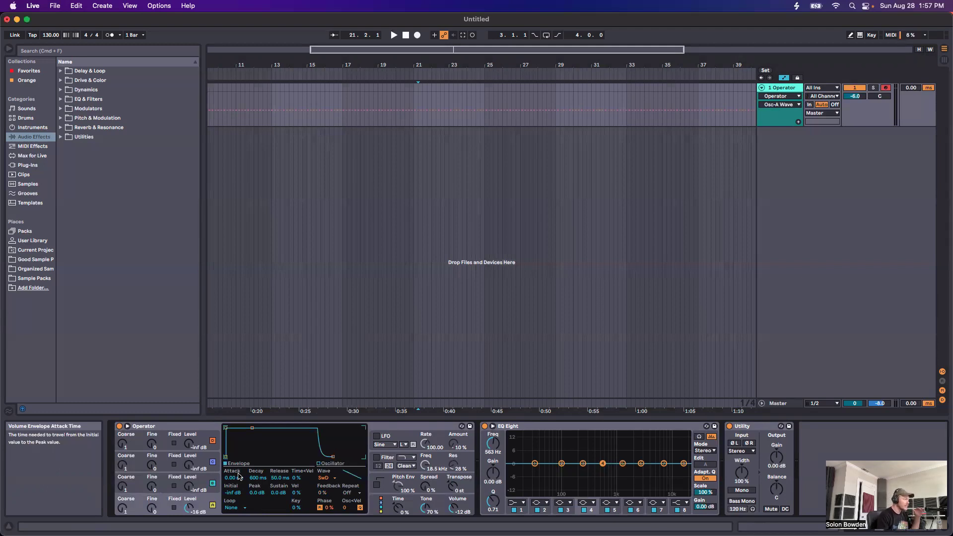
left_click(165, 504)
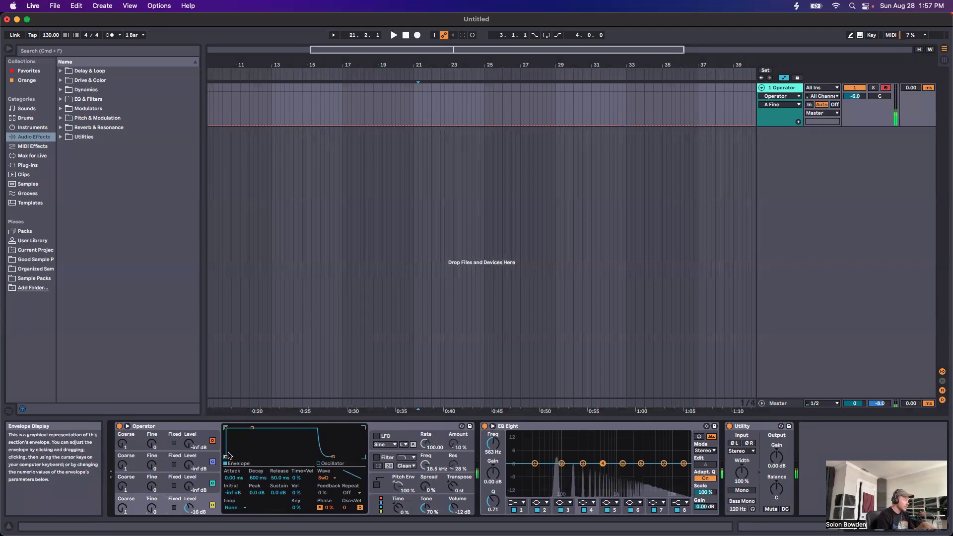
left_click_drag(226, 428, 258, 428)
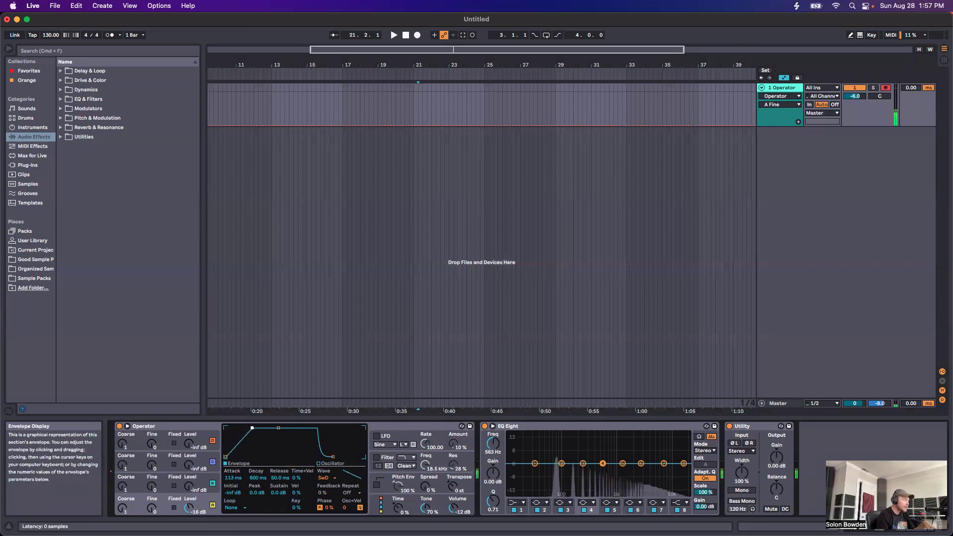
left_click_drag(257, 428, 258, 428)
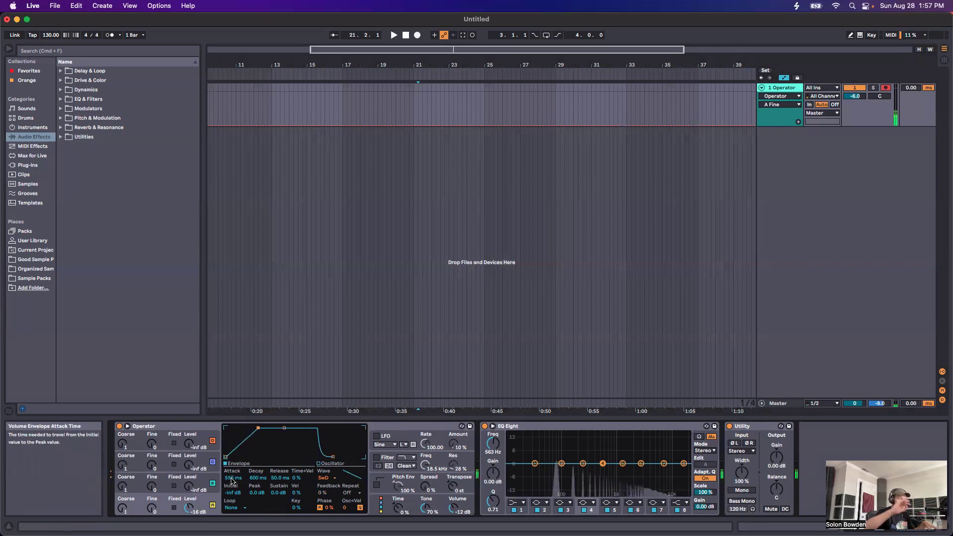
Set oscillator A's envelope decay to 1.16 s and release to 1.06 s, lowering sustain to -17 dB and restoring it to 0 dB
left_click(276, 493)
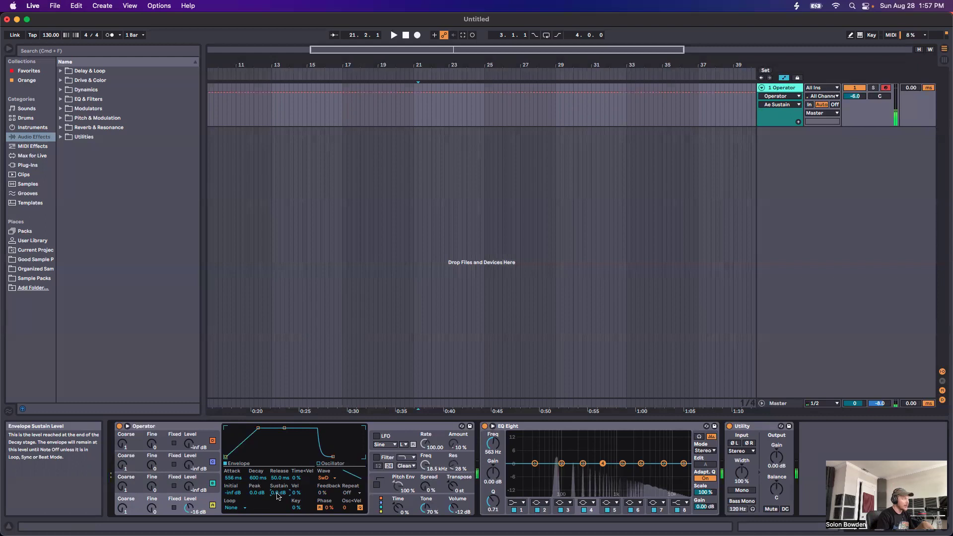
left_click_drag(285, 428, 285, 438)
left_click_drag(258, 478, 258, 489)
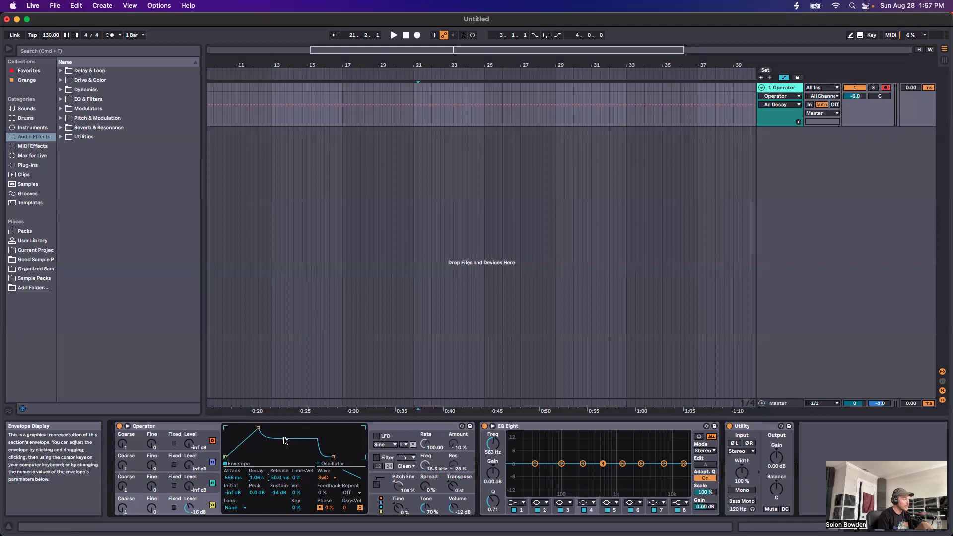
left_click_drag(288, 438, 287, 440)
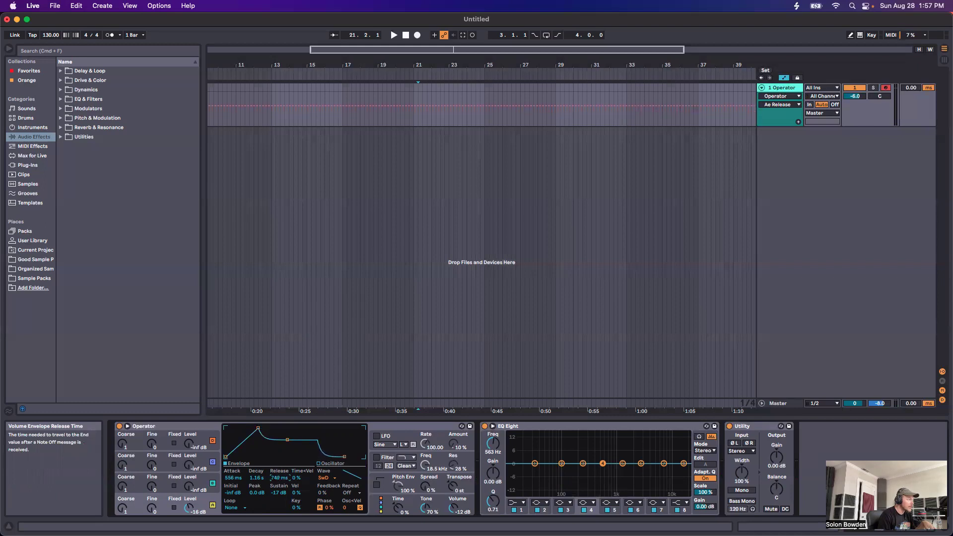
left_click_drag(287, 440, 287, 428)
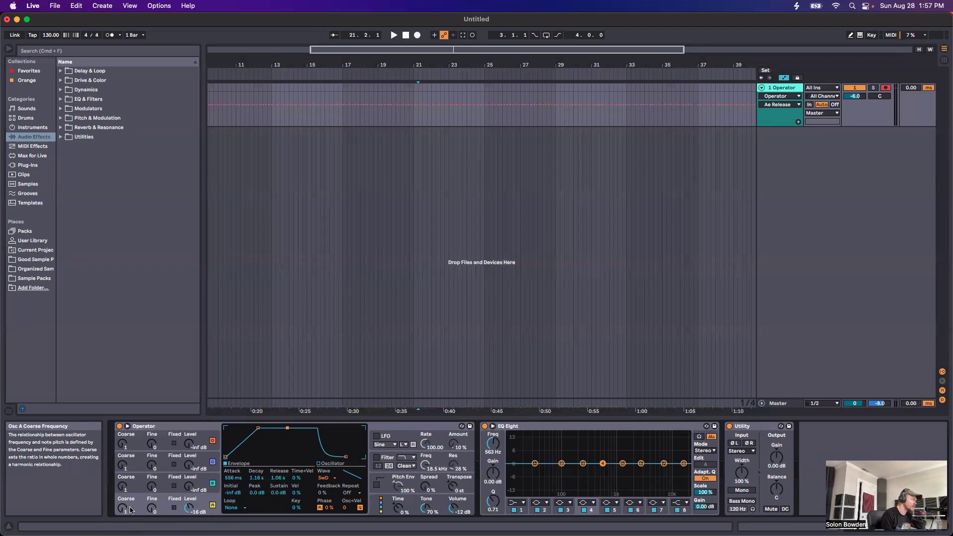
Try out oscillator A's fine frequency, and hide and show the Info View again
left_click_drag(151, 507, 152, 487)
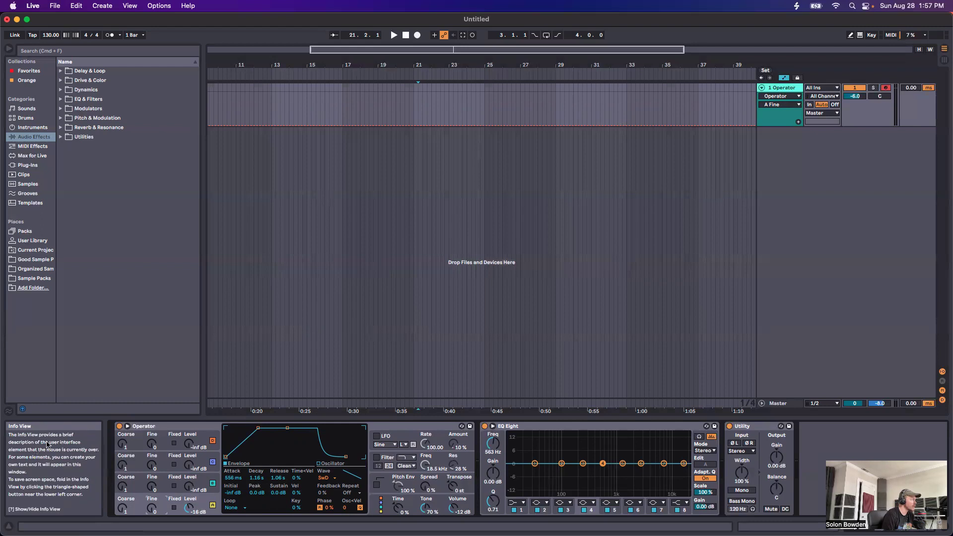
key("shift+slash")
key("shift+slash")
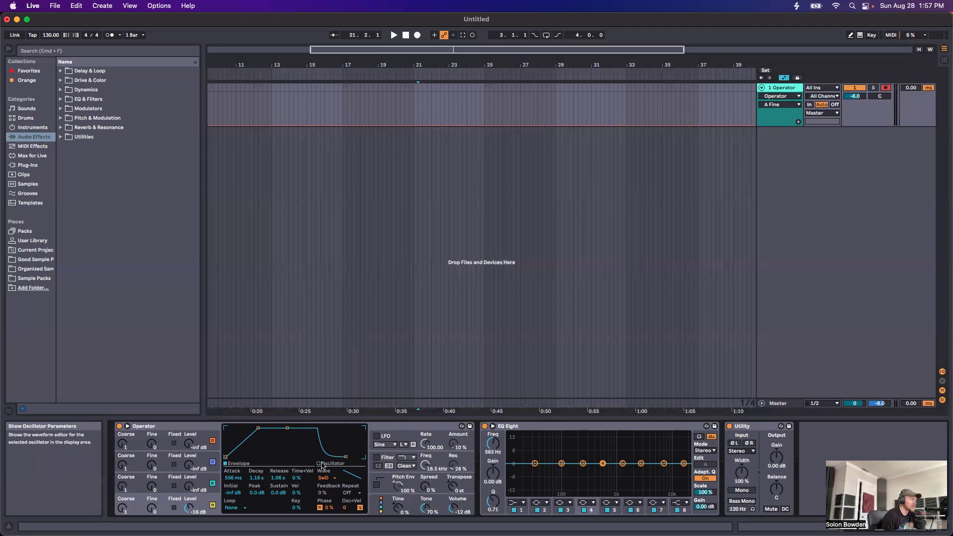
Reset oscillator A's envelope to 50 ms release, 600 ms decay and 0 ms attack
left_click_drag(279, 478, 279, 497)
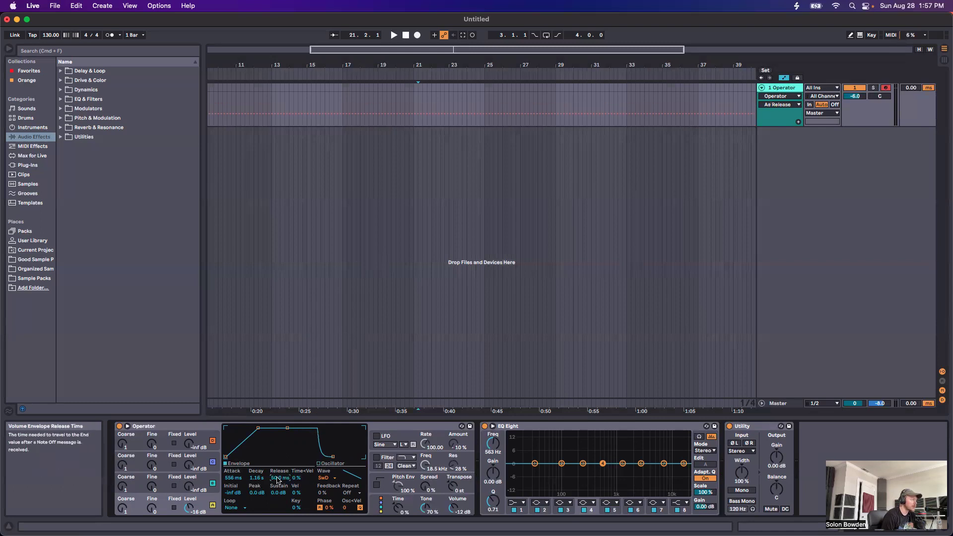
double_click(253, 478)
double_click(232, 478)
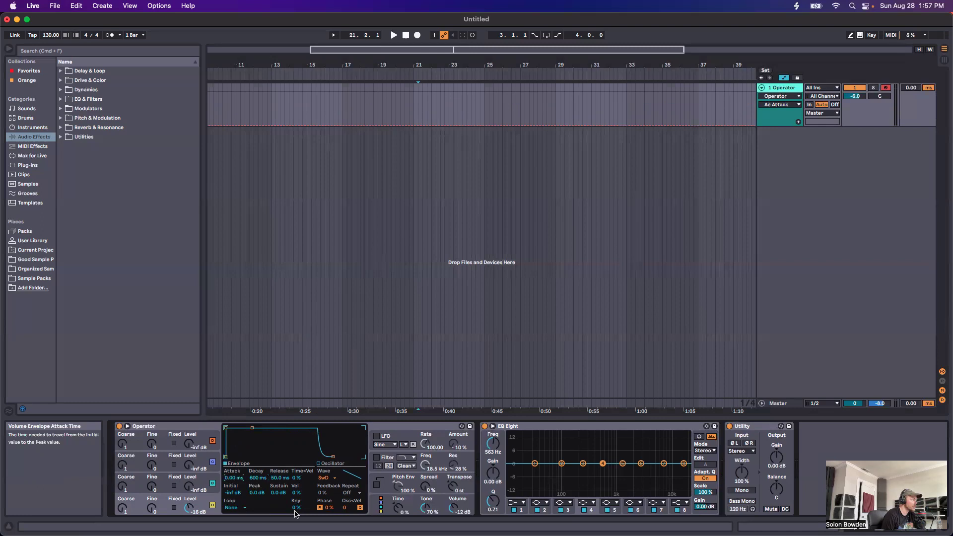
Show oscillator A's waveform editor and set its waveform to Sine
left_click(318, 464)
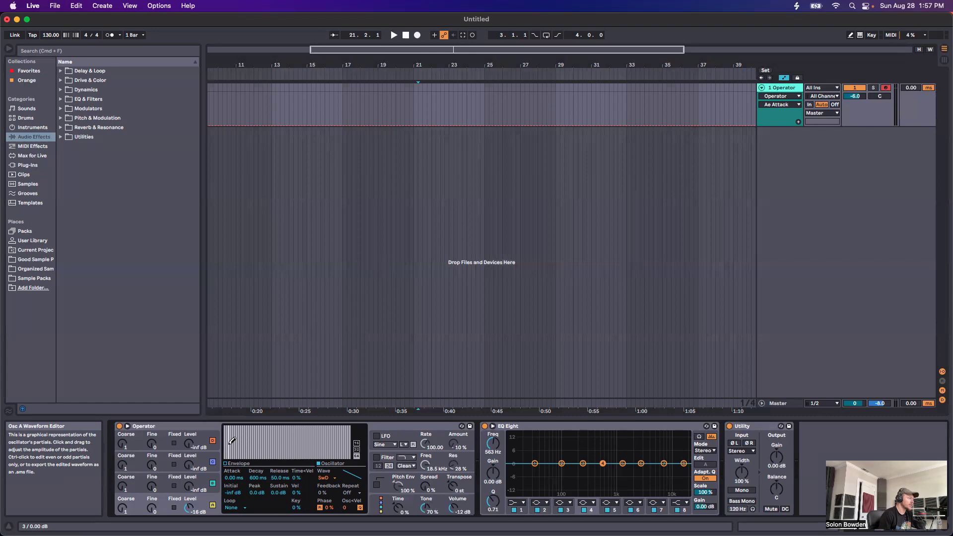
left_click(325, 478)
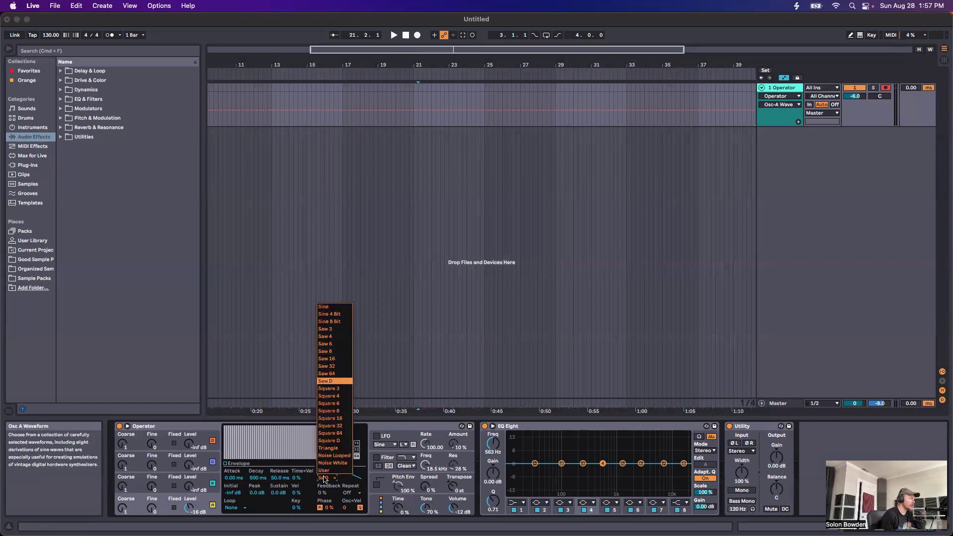
left_click(337, 307)
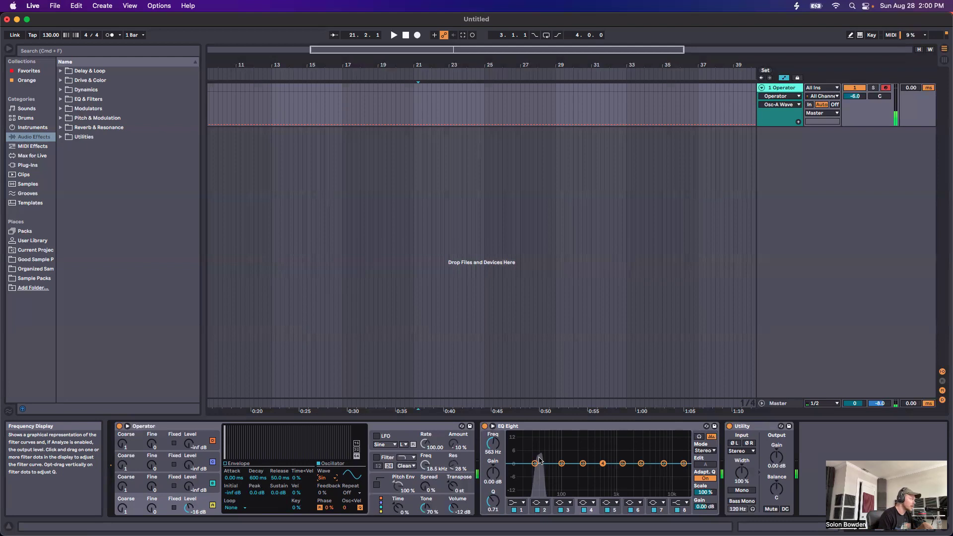
Draw quiet upper harmonics beside the fundamental in oscillator A's waveform editor, and clear them again
left_click(227, 452)
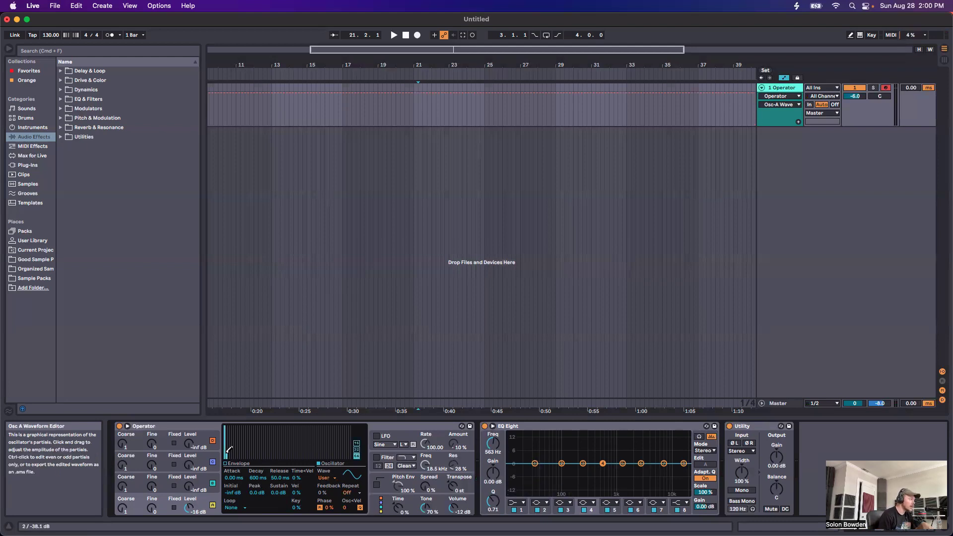
left_click(229, 446)
left_click_drag(231, 452, 323, 447)
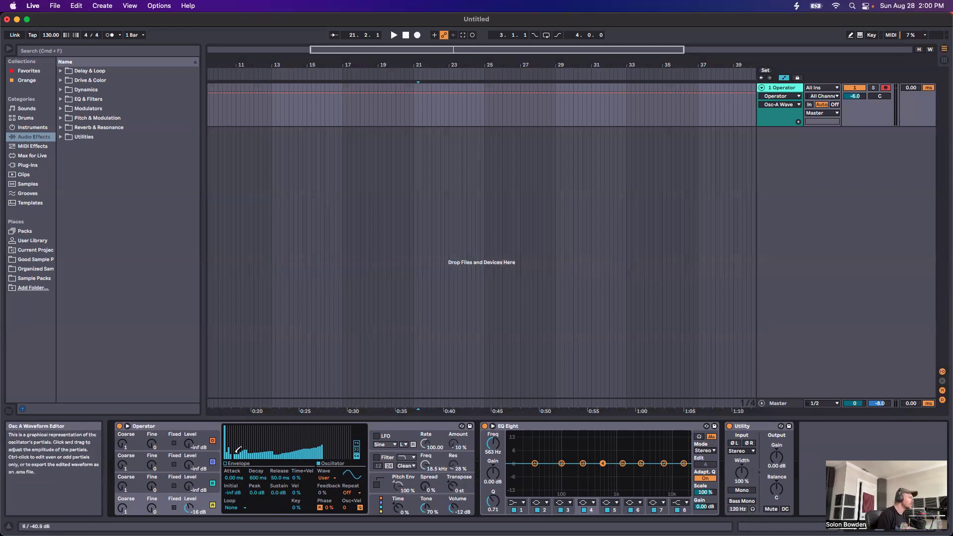
left_click_drag(231, 459, 330, 463)
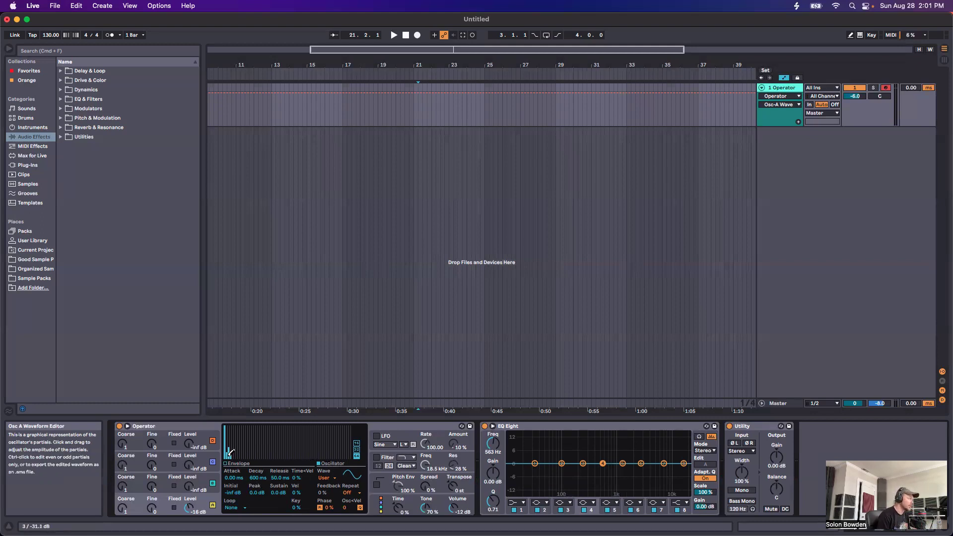
left_click_drag(229, 452, 224, 425)
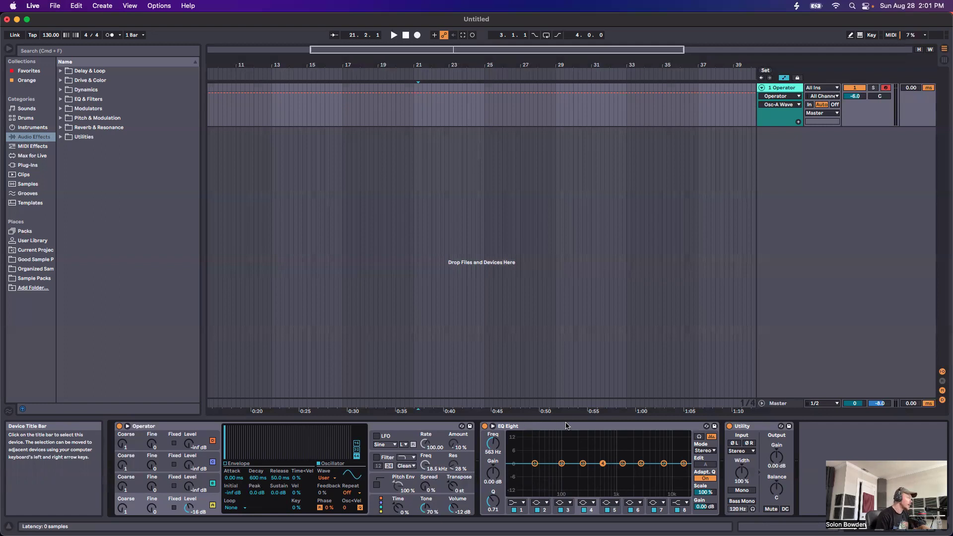
Return oscillator A from its hand-drawn user waveform to Sine
left_click(169, 487)
left_click(174, 513)
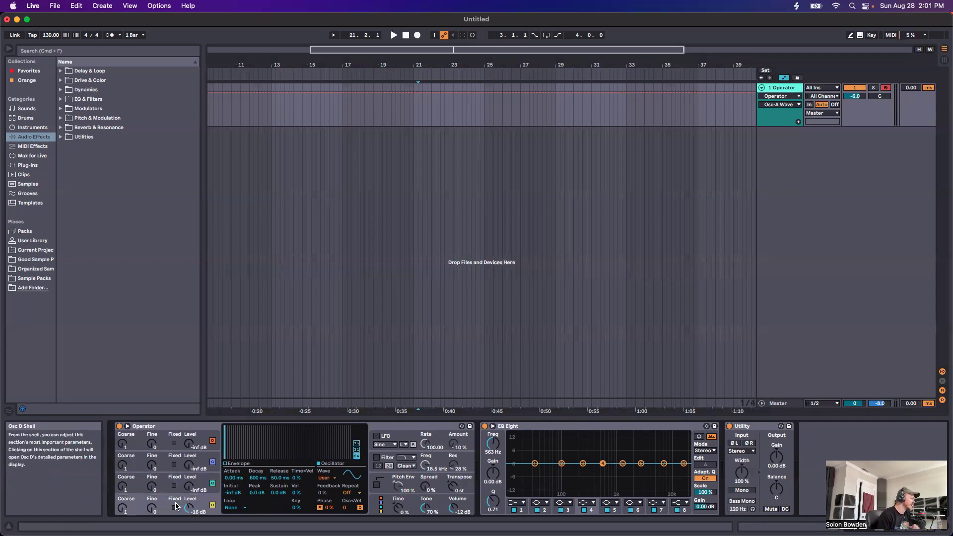
left_click(321, 477)
left_click(331, 307)
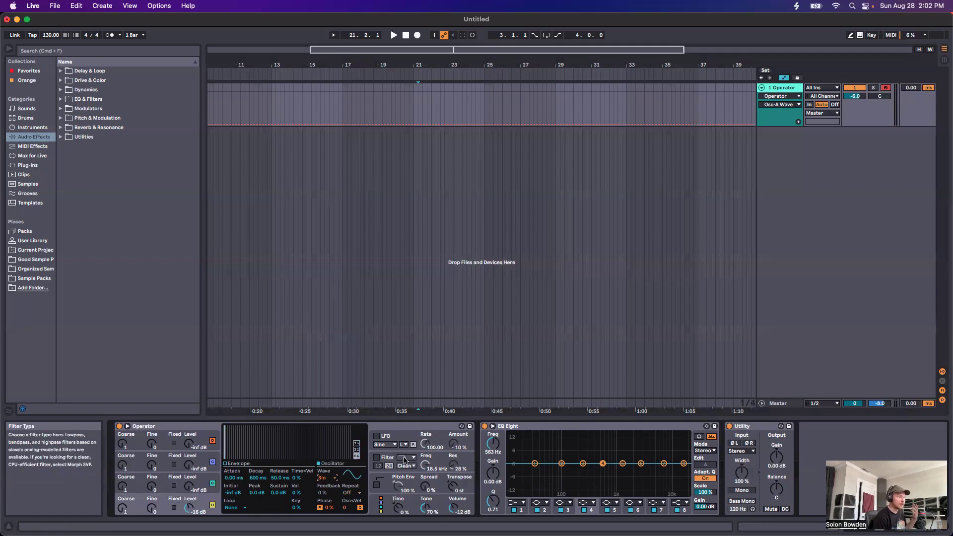
Raise oscillator B's level to -11 dB and bring it back down to -17 dB, keeping oscillator C silent
left_click(163, 490)
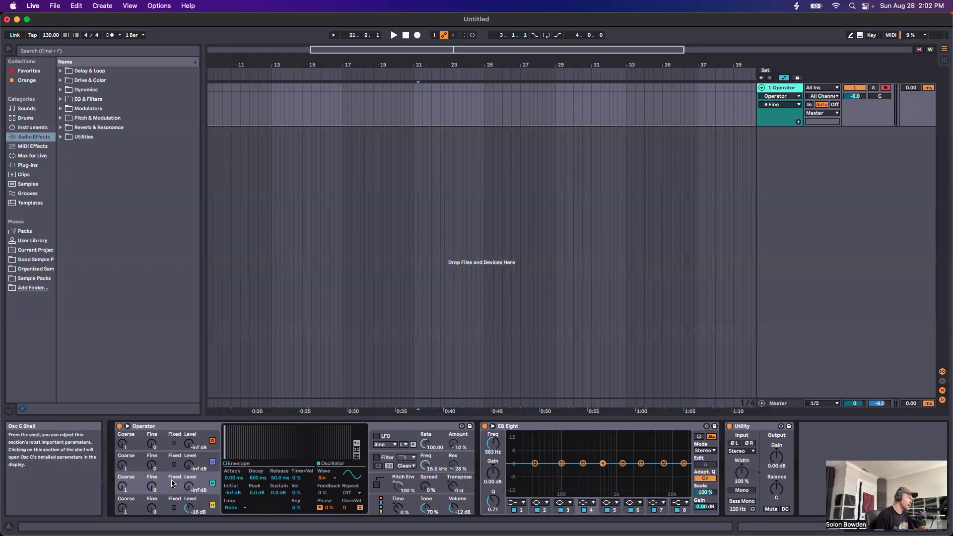
left_click(152, 508)
left_click(190, 489)
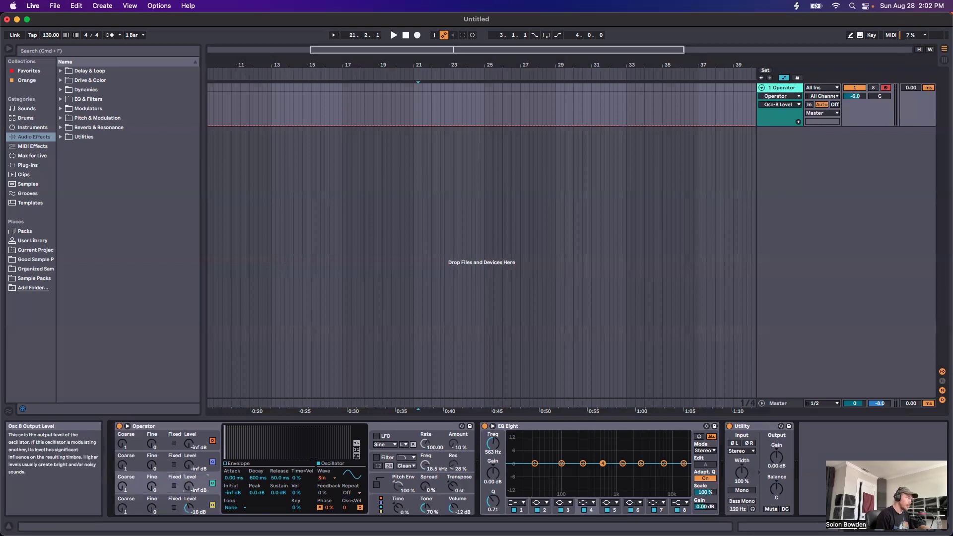
left_click_drag(190, 489, 189, 463)
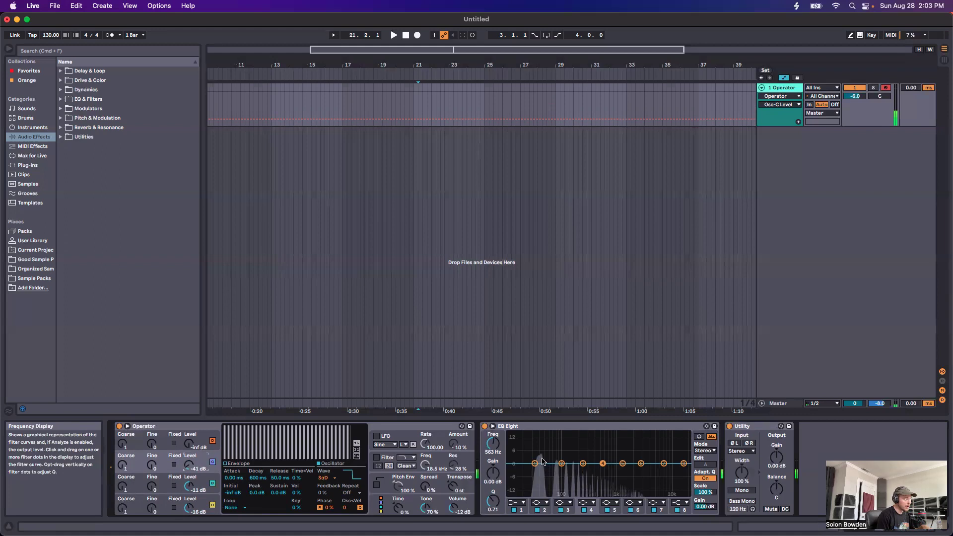
left_click_drag(190, 465, 190, 489)
Set the coarse frequency of oscillator B to 3, and that of oscillator A to 3 as well
left_click_drag(122, 488, 122, 484)
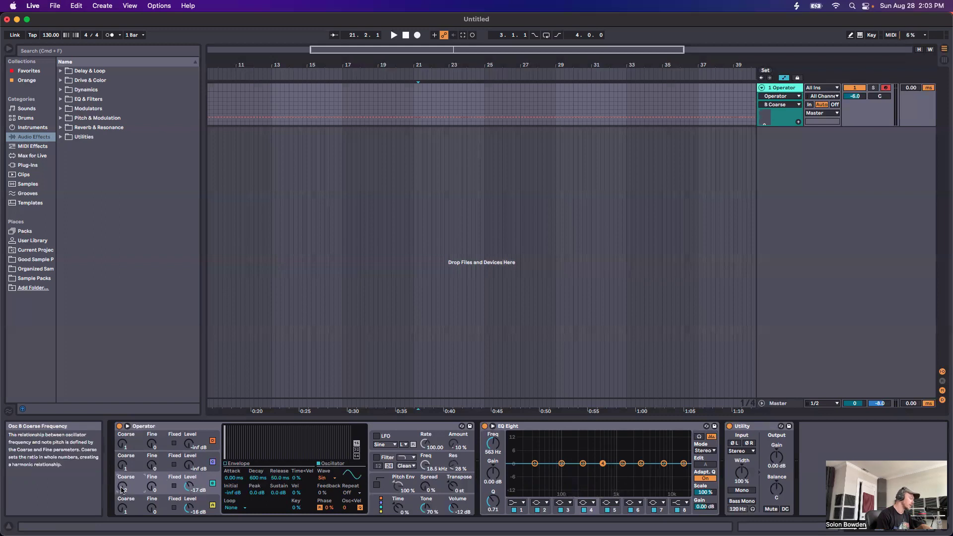
left_click_drag(122, 487, 122, 482)
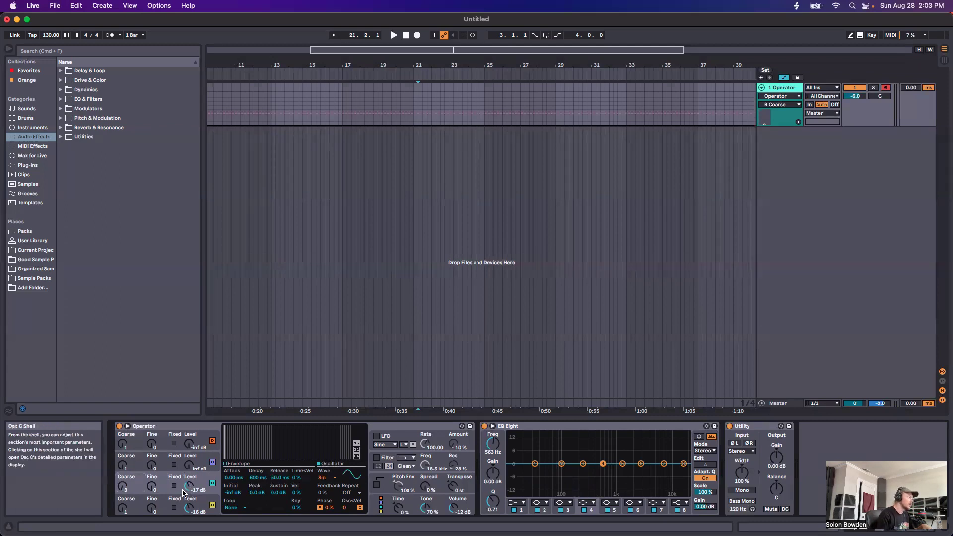
left_click_drag(122, 507, 123, 489)
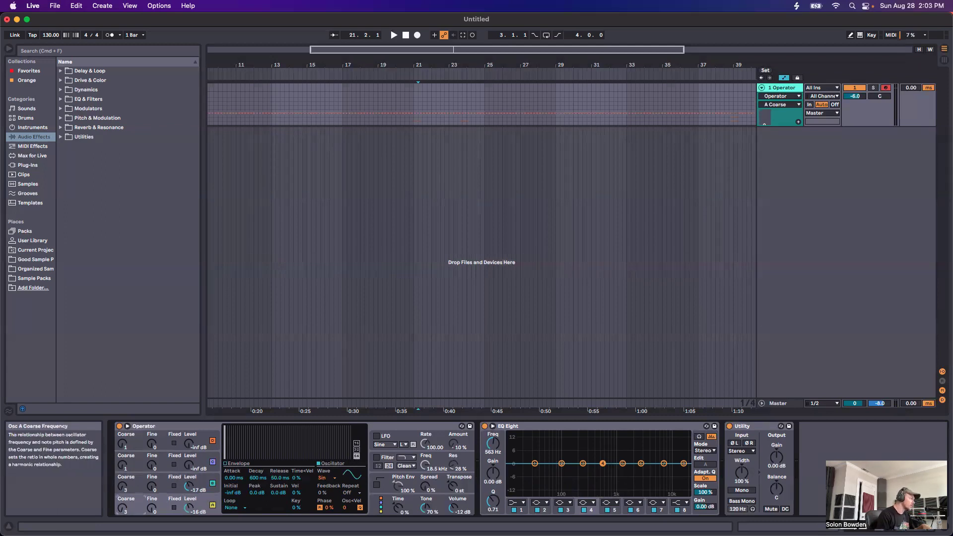
Return oscillator B to coarse 1 with its level at -inf dB, and raise oscillator A's level to -13 dB
left_click(123, 488)
left_click_drag(120, 489, 120, 492)
left_click_drag(189, 508, 190, 501)
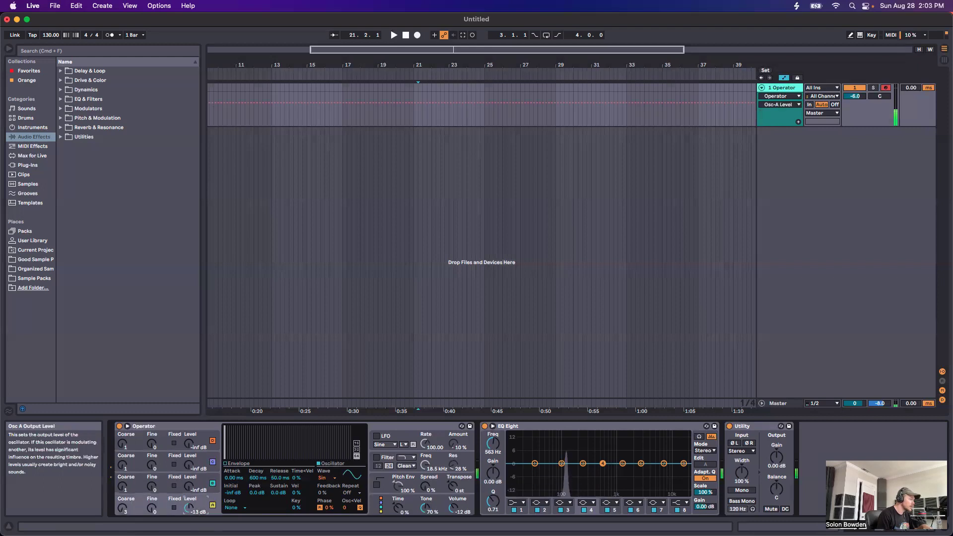
Lower oscillator A's coarse frequency through 2 to 1, and set oscillator B's coarse frequency to 3
left_click_drag(123, 508, 122, 512)
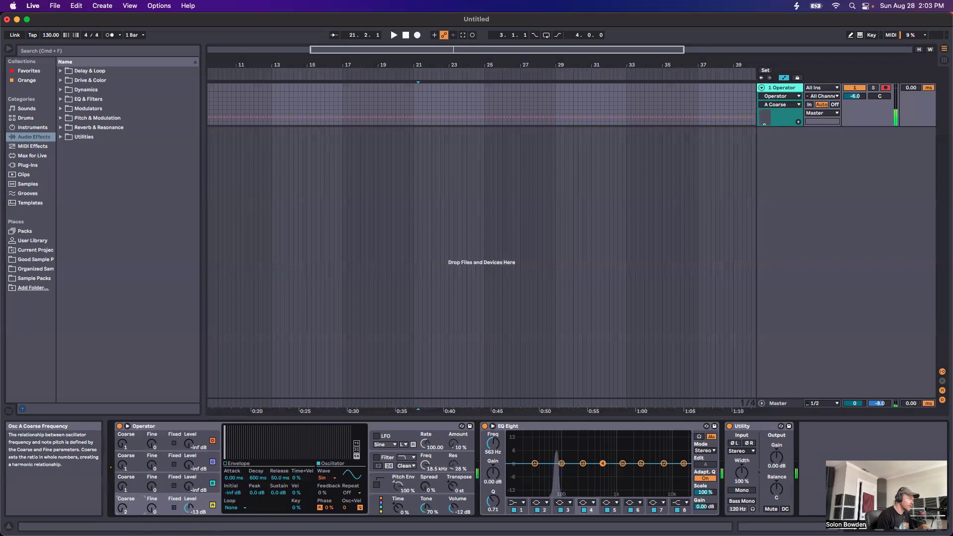
left_click_drag(122, 508, 122, 513)
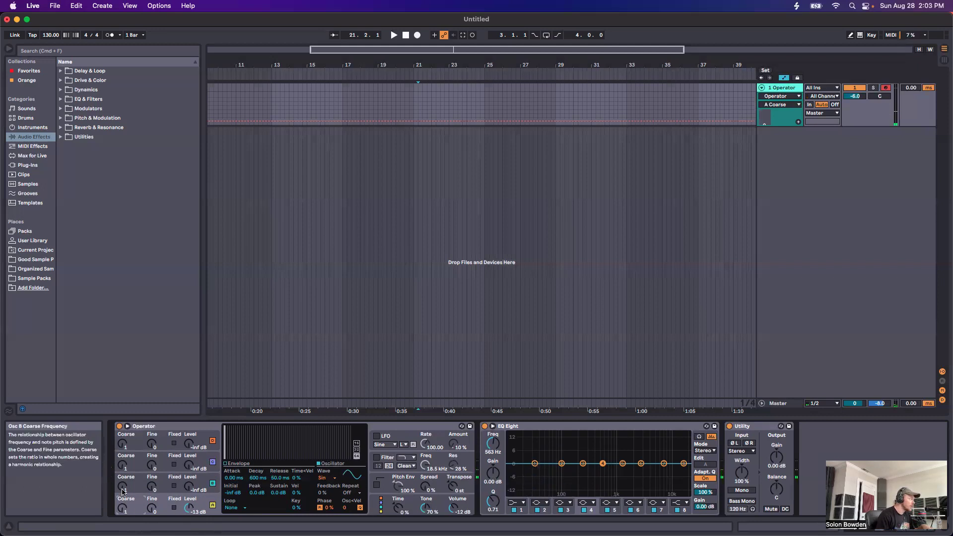
left_click_drag(123, 491, 122, 486)
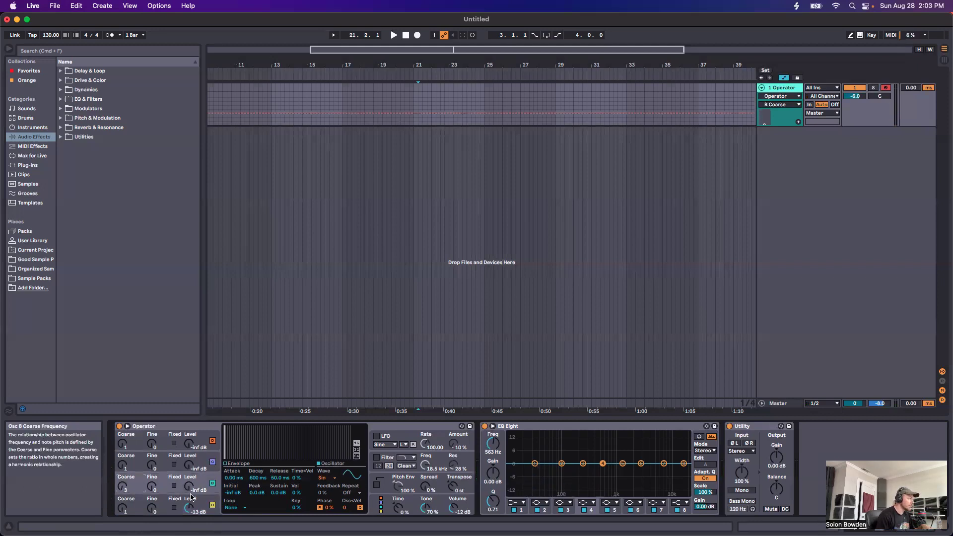
Raise oscillator B's level to -20 dB and set its coarse frequency to 6
left_click_drag(189, 487, 191, 485)
left_click(123, 489)
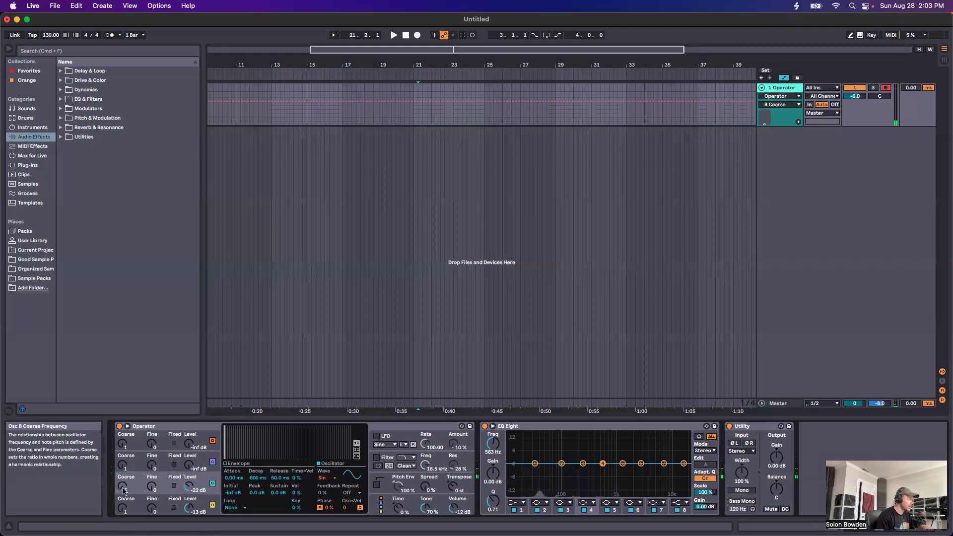
left_click_drag(190, 488, 190, 487)
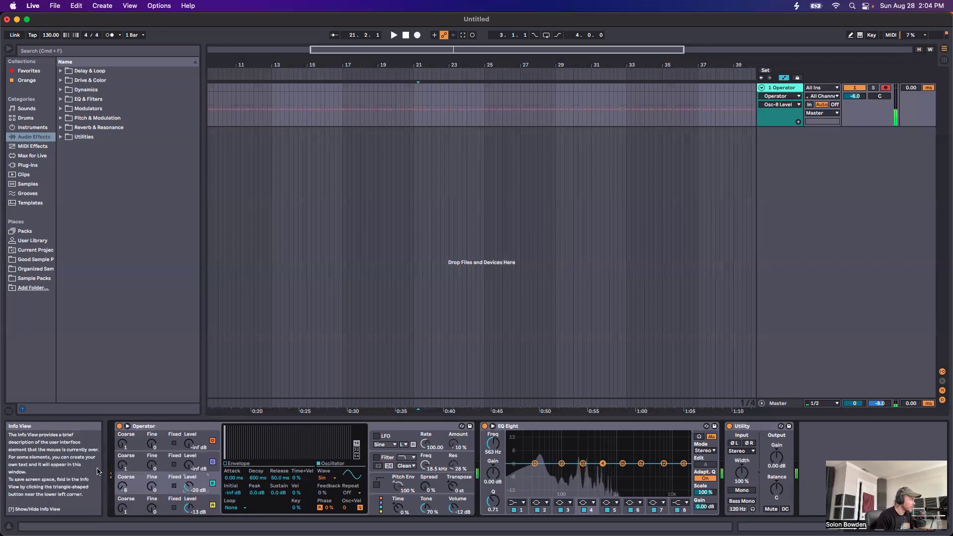
Switch oscillator C to a Sine wave with its level at -24 dB and its coarse frequency at 11
left_click_drag(189, 467, 200, 466)
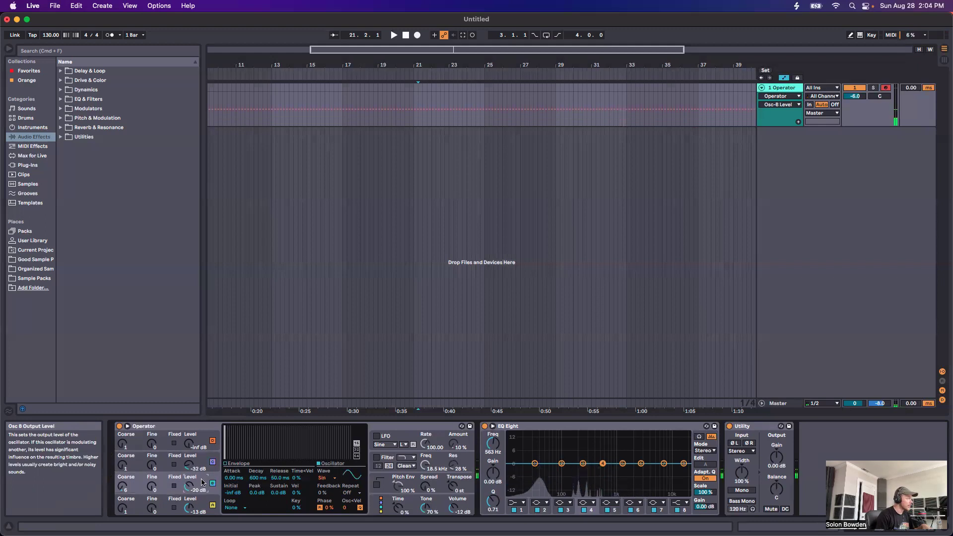
left_click(320, 477)
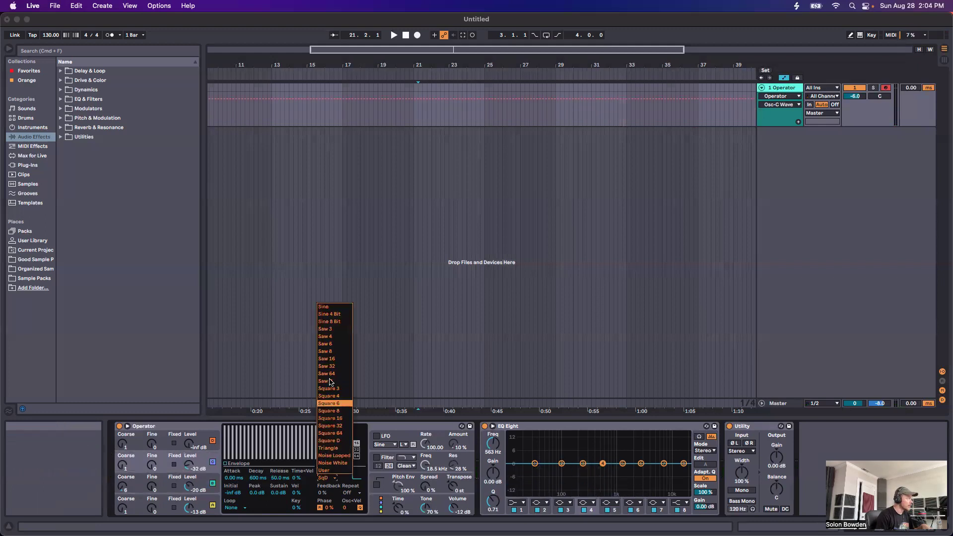
left_click(334, 306)
left_click_drag(122, 470, 122, 460)
left_click_drag(189, 467, 189, 464)
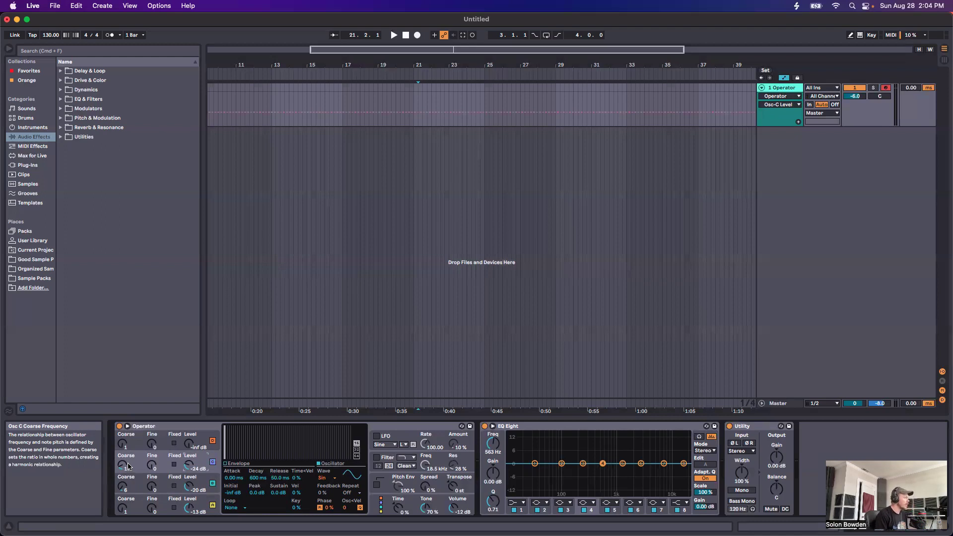
left_click_drag(128, 467, 128, 467)
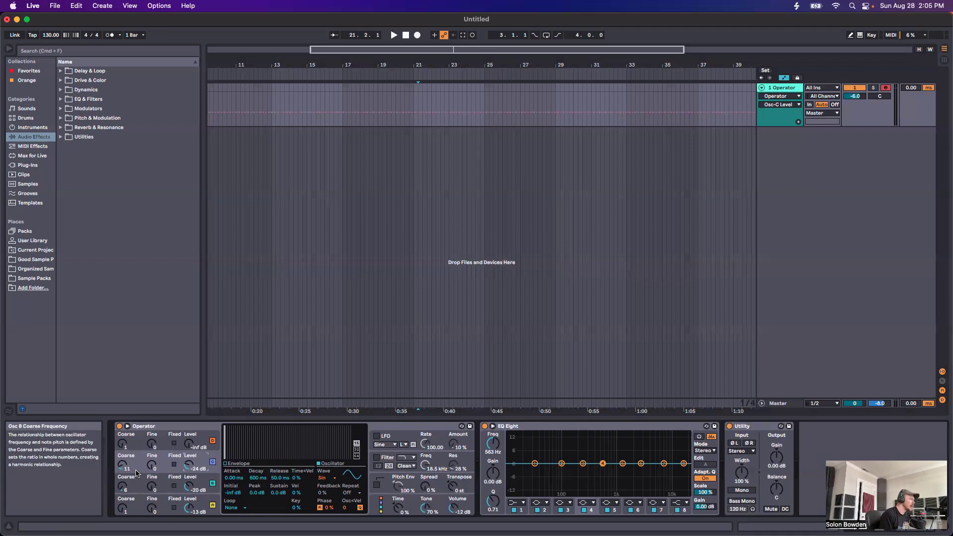
left_click(144, 460)
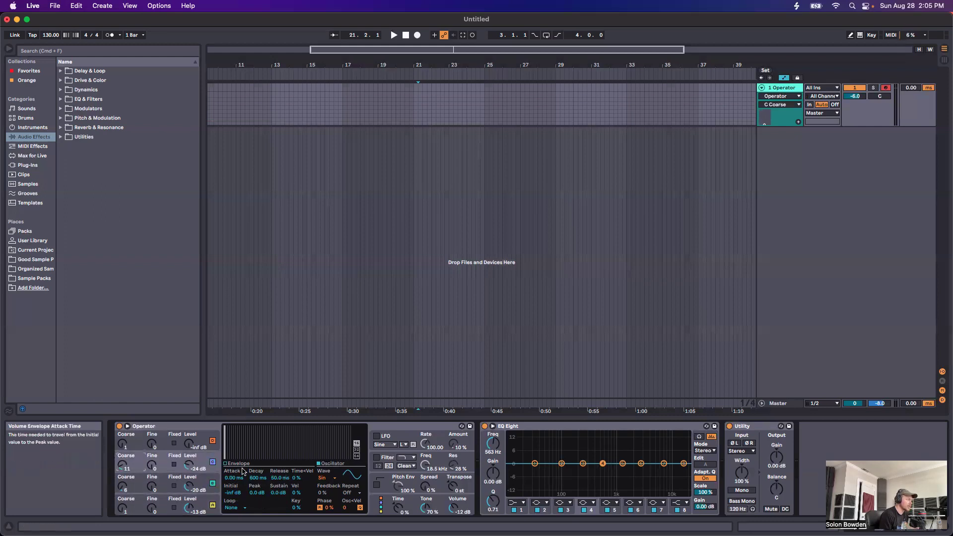
Show the envelope display, and reset oscillators B and C to coarse 1 with their levels at -inf dB
left_click(226, 464)
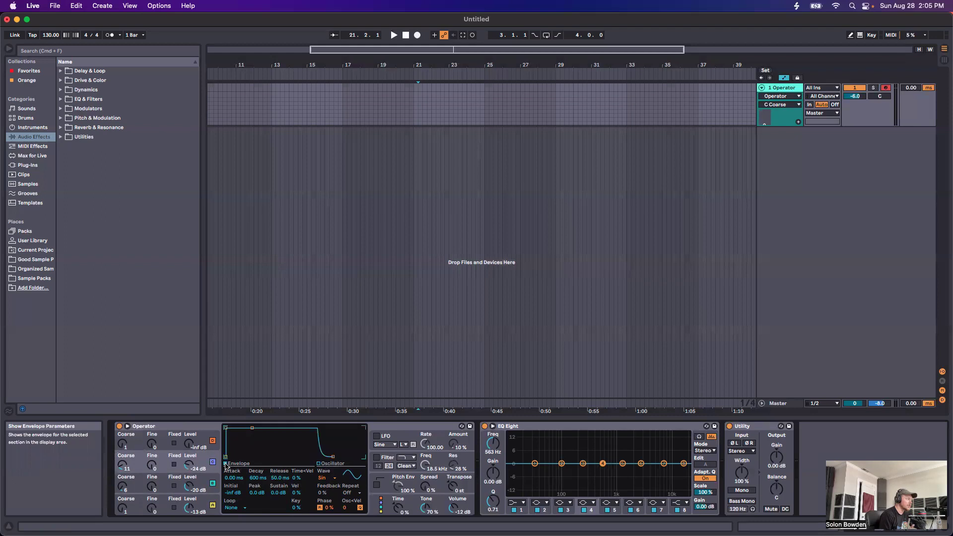
double_click(123, 488)
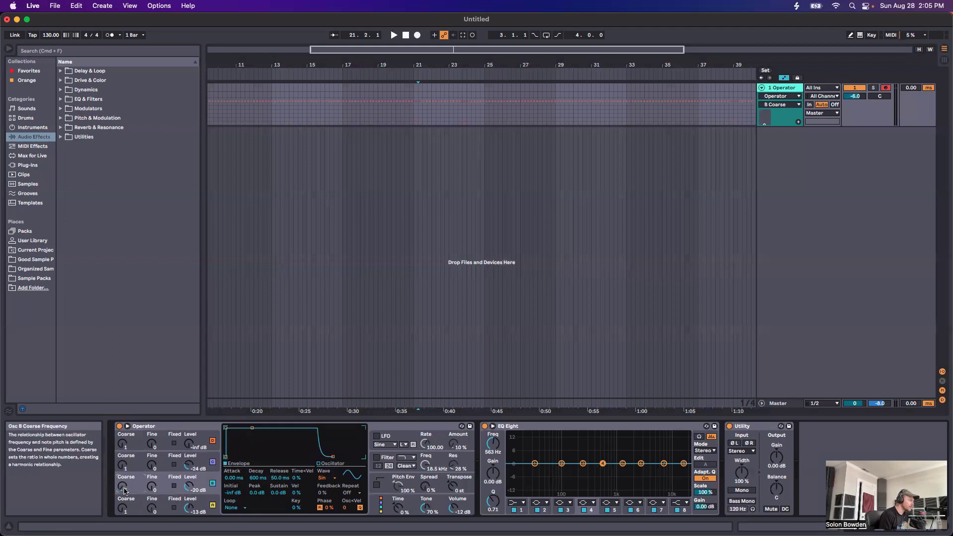
double_click(185, 468)
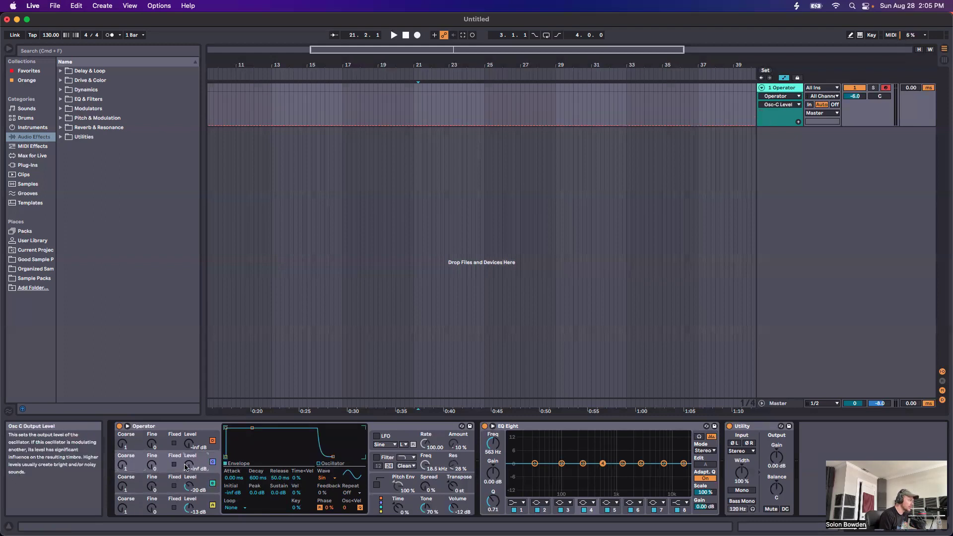
double_click(189, 489)
Raise oscillator A's coarse frequency to 4 and reset it to 1
double_click(160, 504)
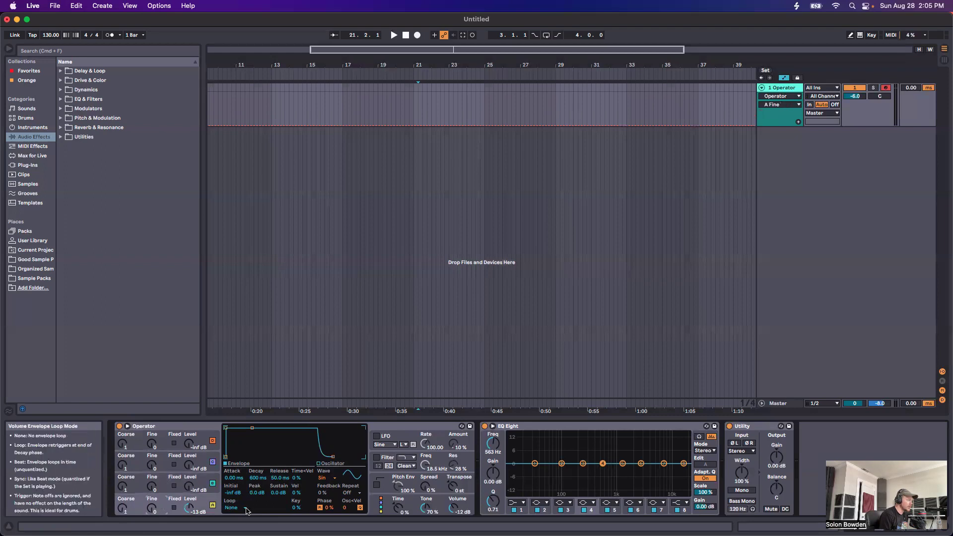
left_click_drag(124, 511, 125, 497)
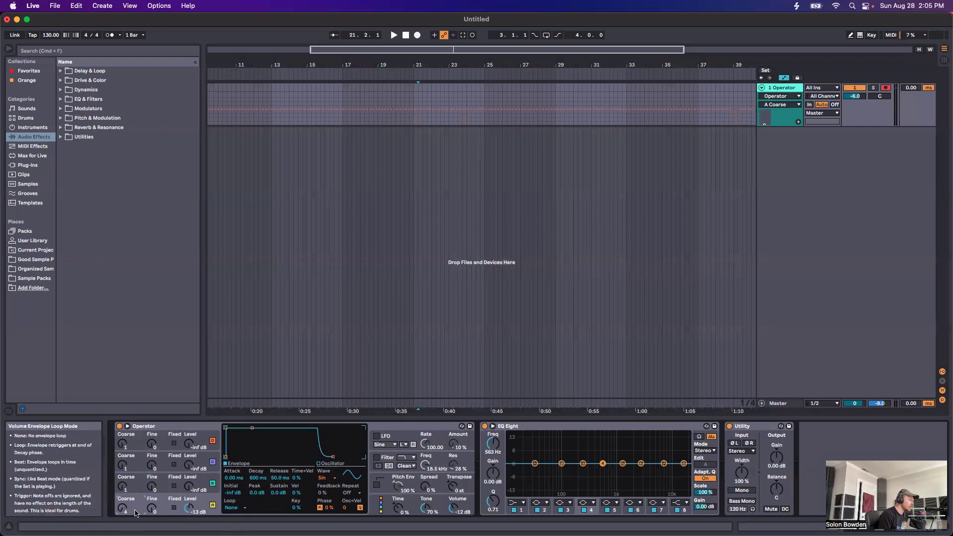
double_click(119, 509)
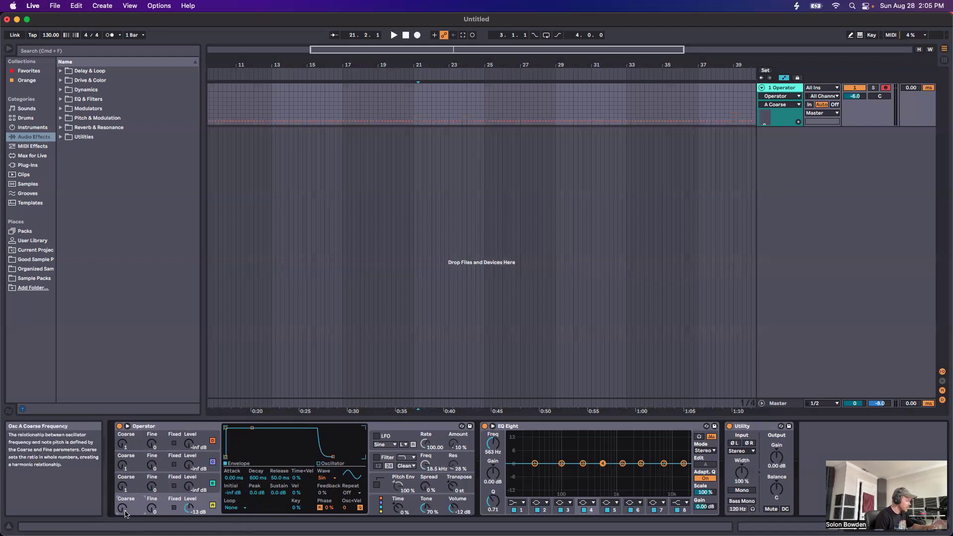
Set oscillator B's waveform to Saw D and bring its level to -25 dB
left_click_drag(190, 488, 189, 478)
left_click(326, 478)
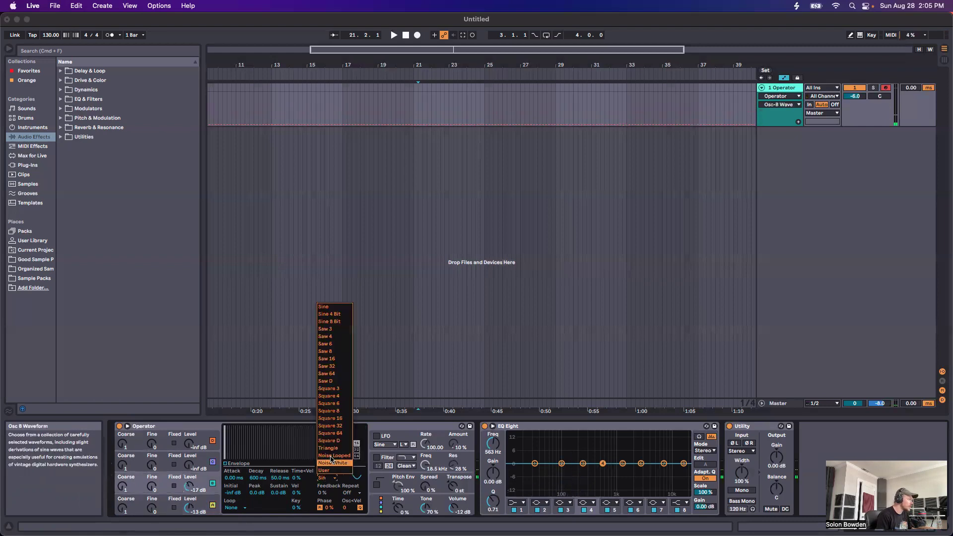
left_click(330, 381)
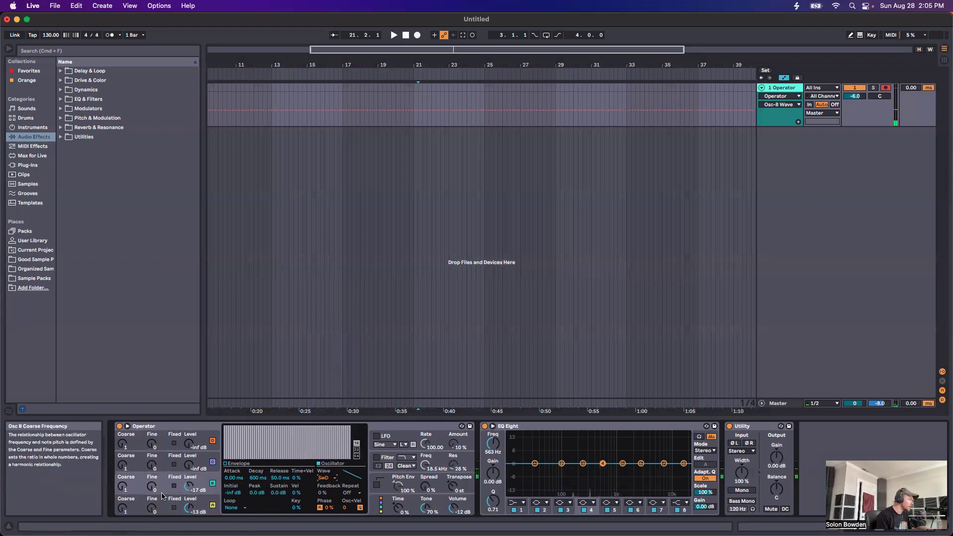
left_click_drag(189, 488, 189, 496)
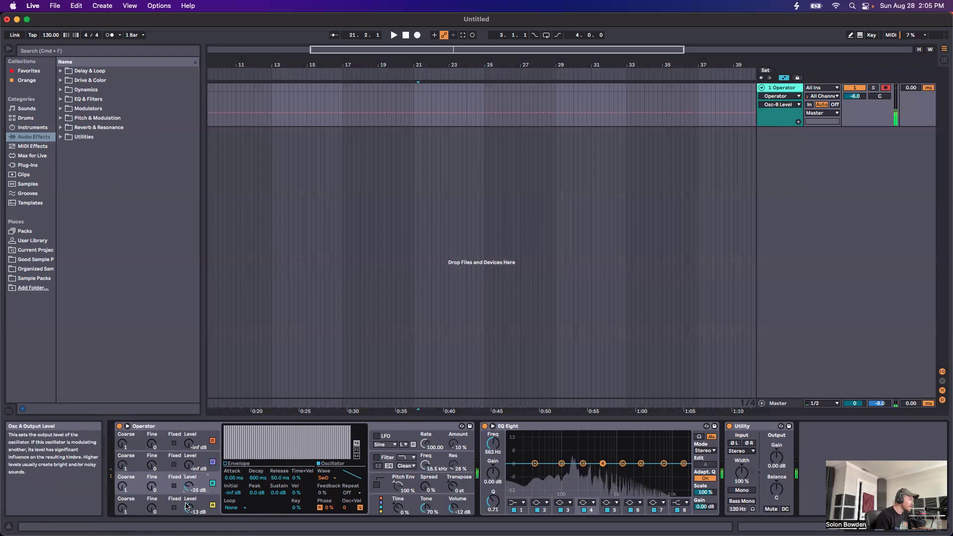
Loop oscillator B's envelope in Sync mode at a 1/8 repeat, with sustain at -inf dB and decay at 810 ms
left_click(231, 507)
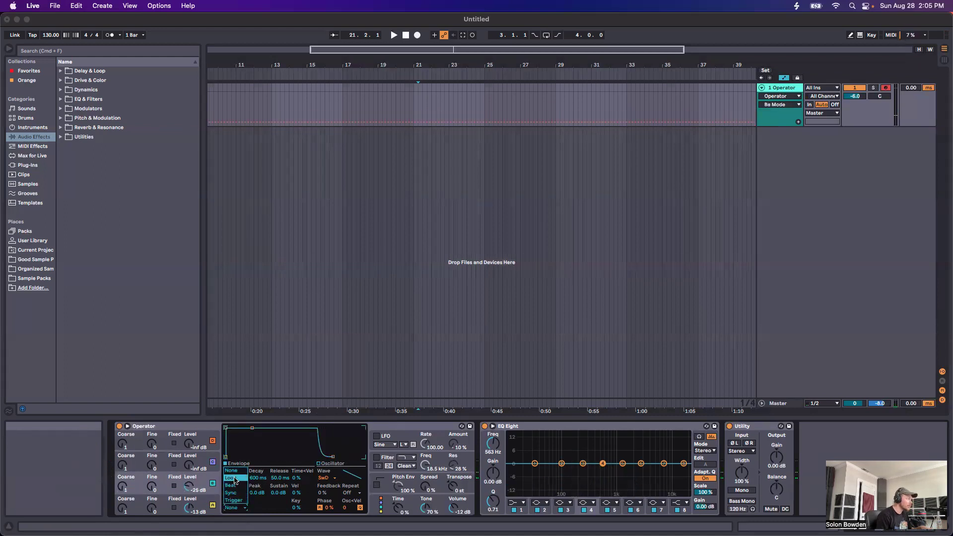
left_click(236, 493)
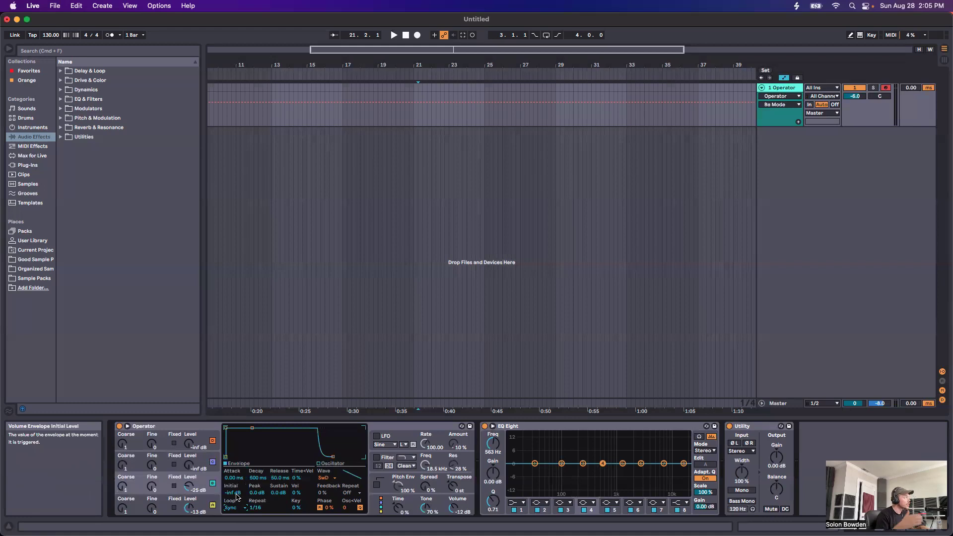
left_click_drag(253, 507, 253, 497)
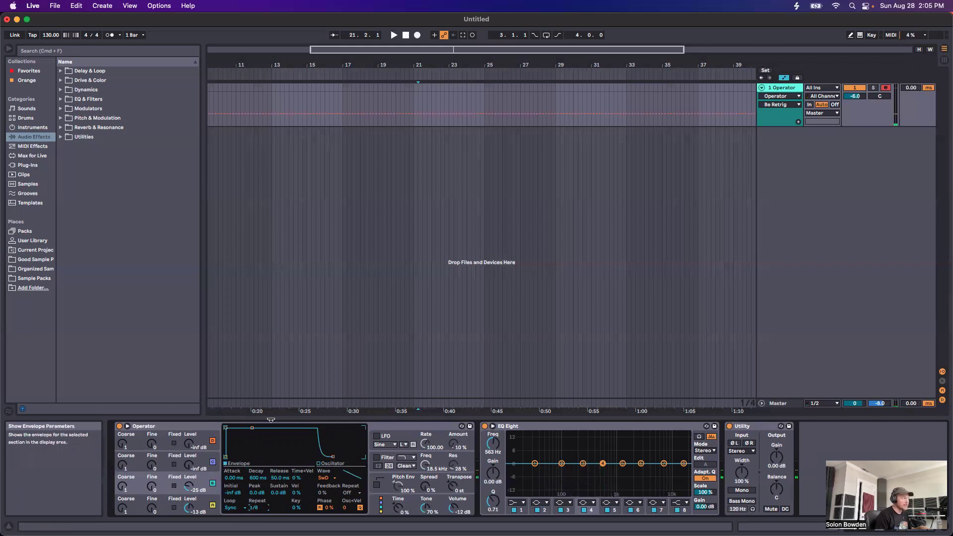
left_click_drag(253, 430, 253, 456)
Start playback from bar 13 with the metronome on
left_click(271, 96)
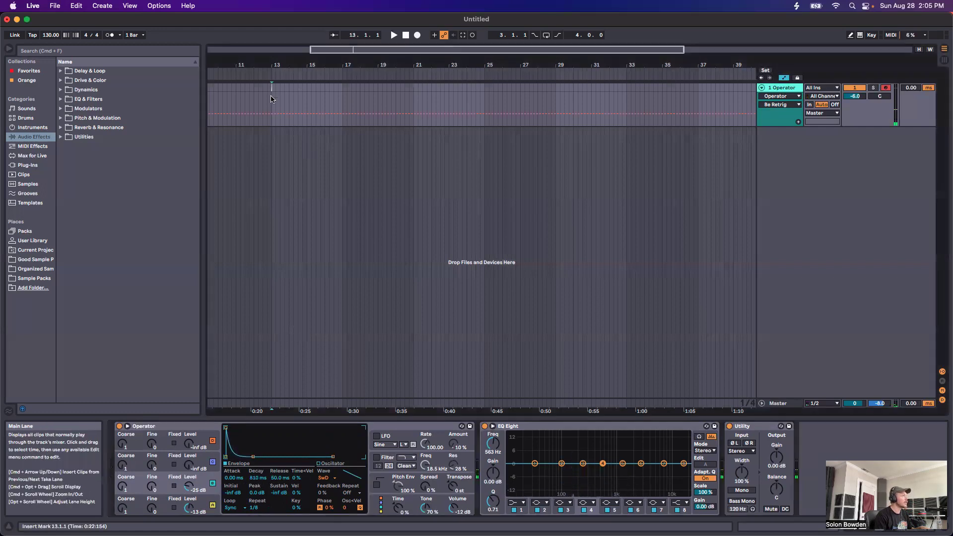
left_click(110, 35)
key("space")
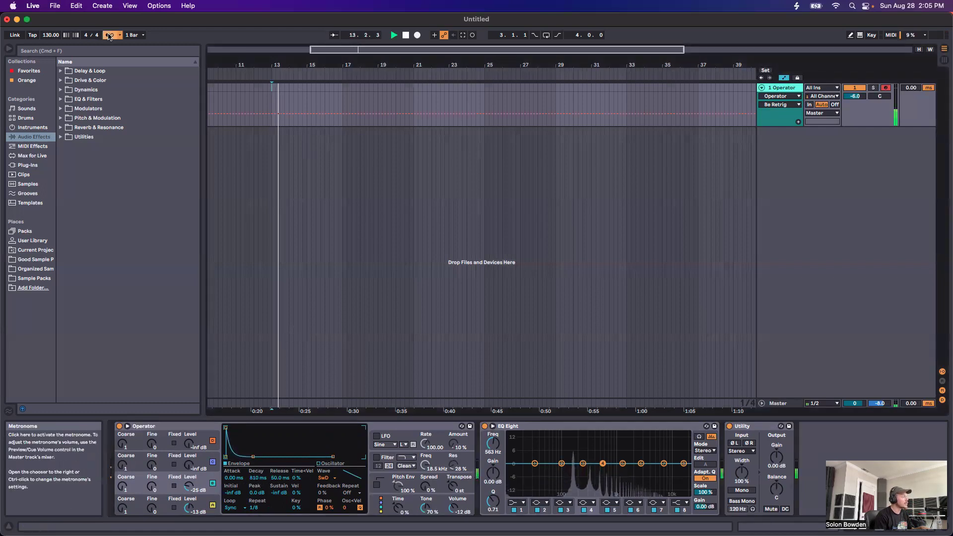
Audition oscillator B's envelope at repeat rates of 1/12 and 1/6, and stop playback with the metronome switched off
mouse_move(254, 509)
left_mouse_down()
mouse_move(255, 523)
mouse_move(254, 515)
left_mouse_up()
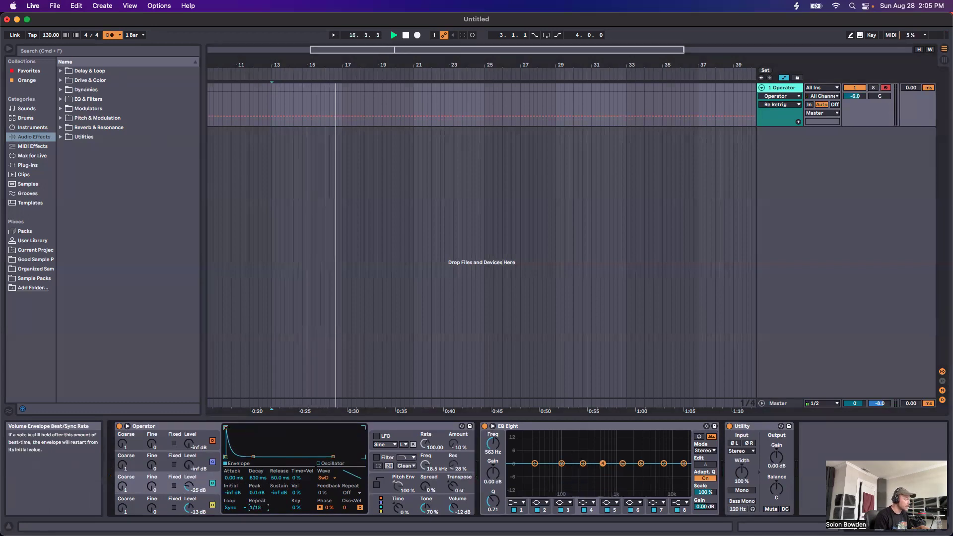
key("space")
key("space")
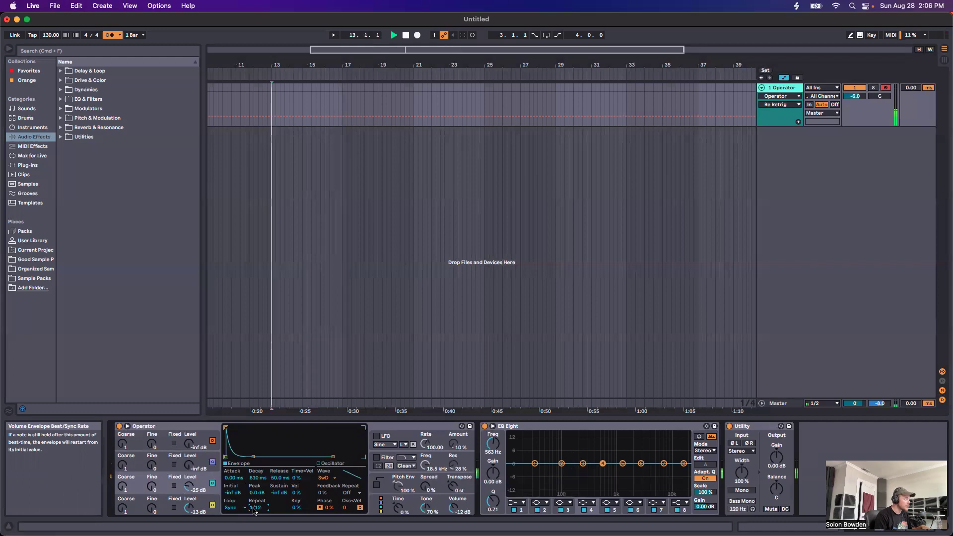
left_click_drag(254, 511, 253, 508)
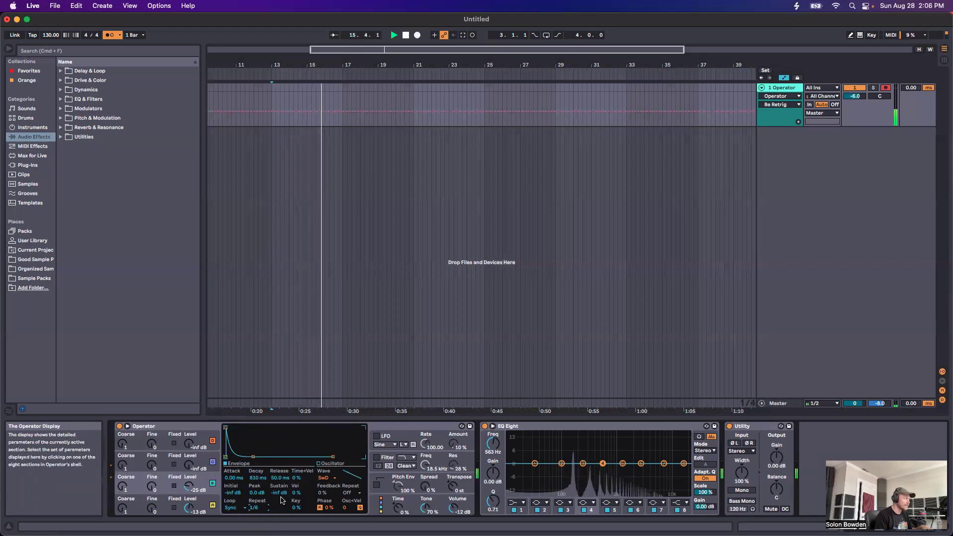
left_click(109, 35)
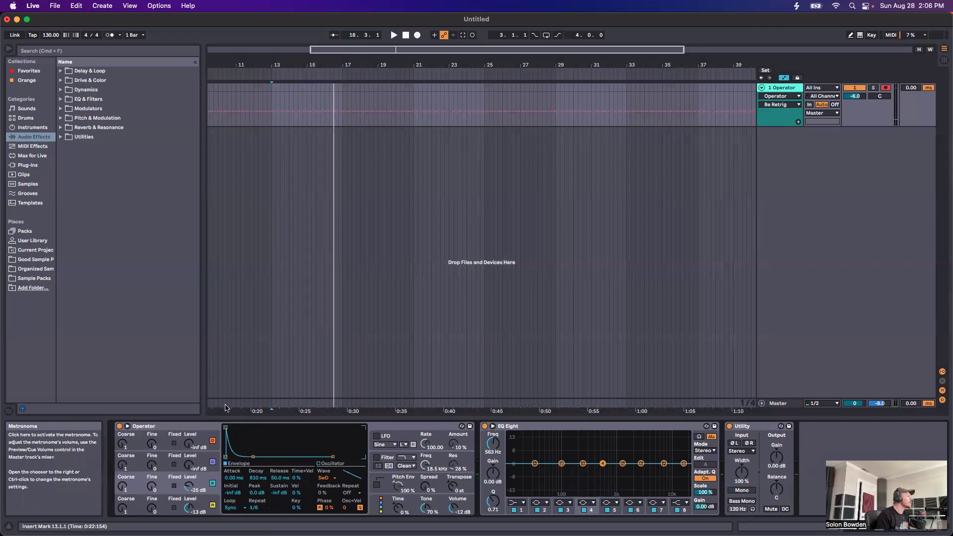
Change oscillator B's envelope loop mode to Loop with a loop time of 155 ms
left_click(236, 508)
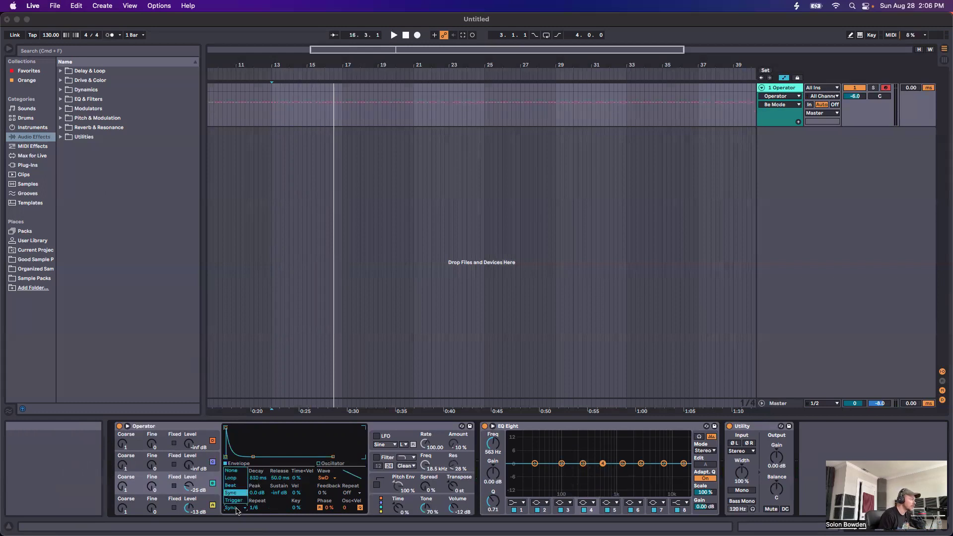
left_click(230, 477)
left_click_drag(254, 510, 263, 502)
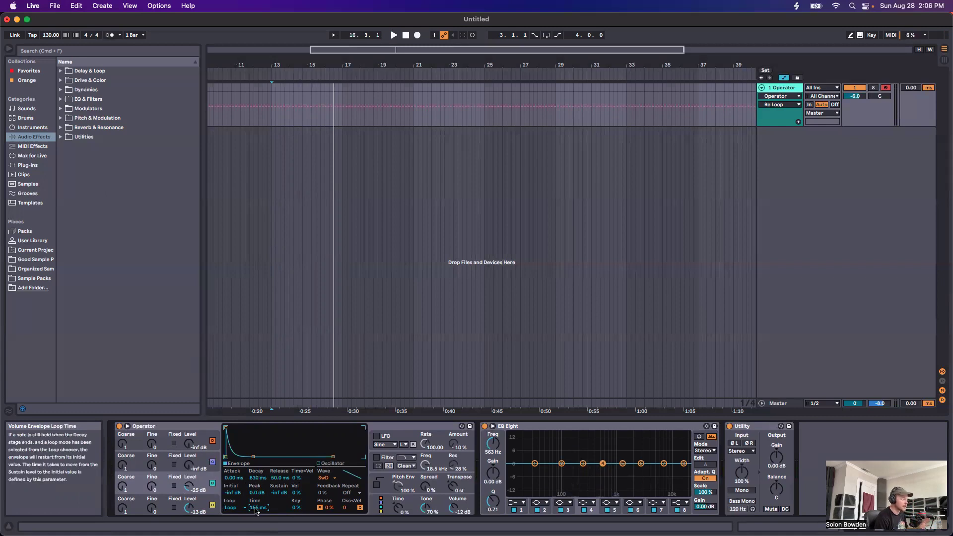
Try oscillator B's envelope in Beat loop mode and in Trigger mode
left_click(237, 508)
left_click(237, 490)
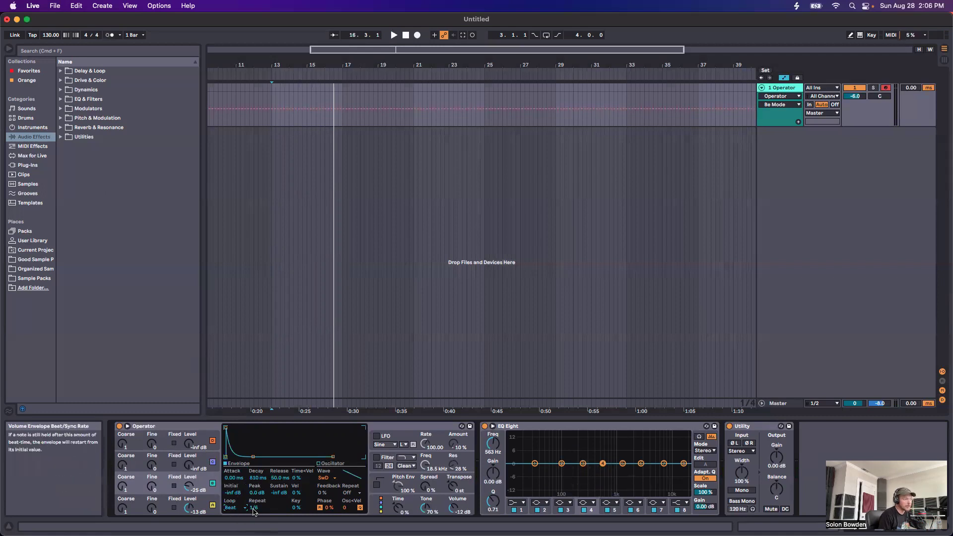
left_click(232, 508)
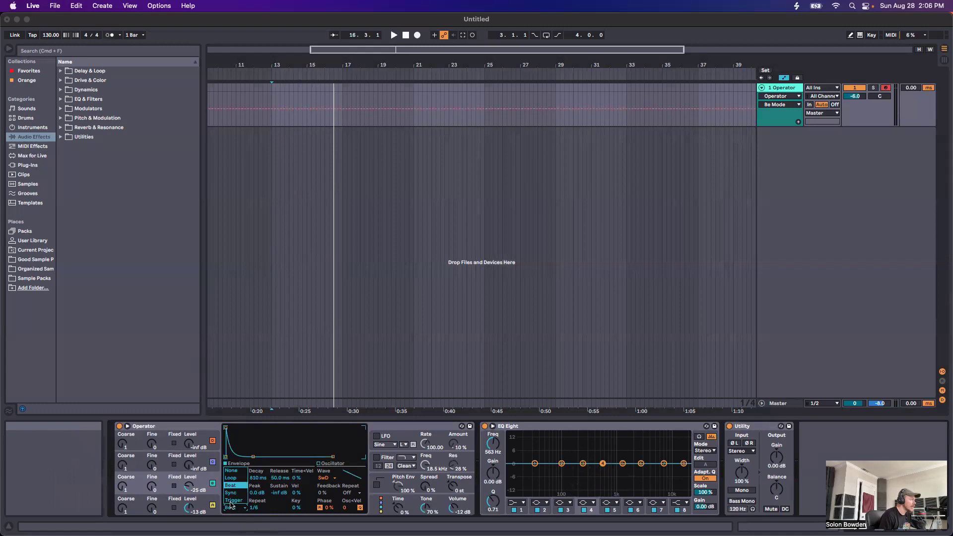
left_click(231, 501)
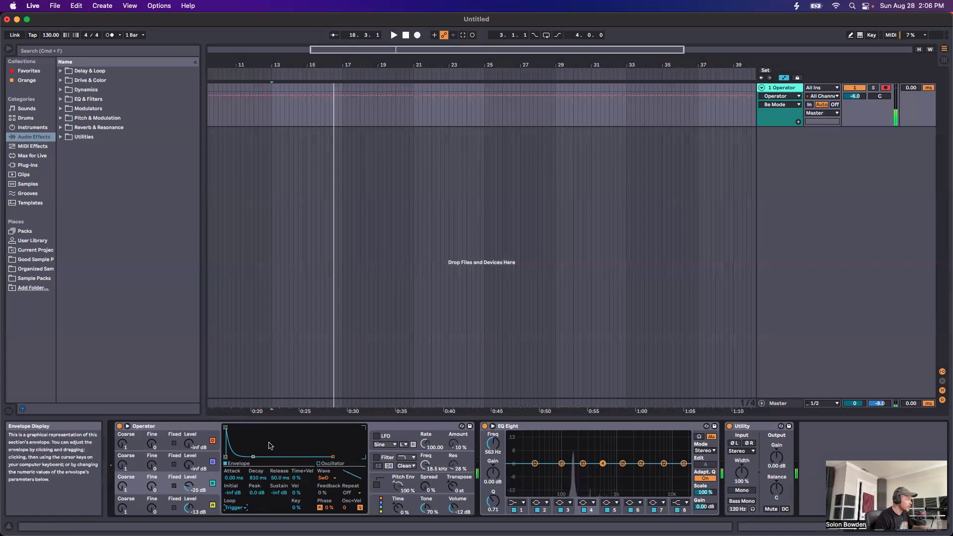
mouse_move(226, 428)
left_mouse_down()
mouse_move(243, 427)
mouse_move(226, 428)
left_mouse_up()
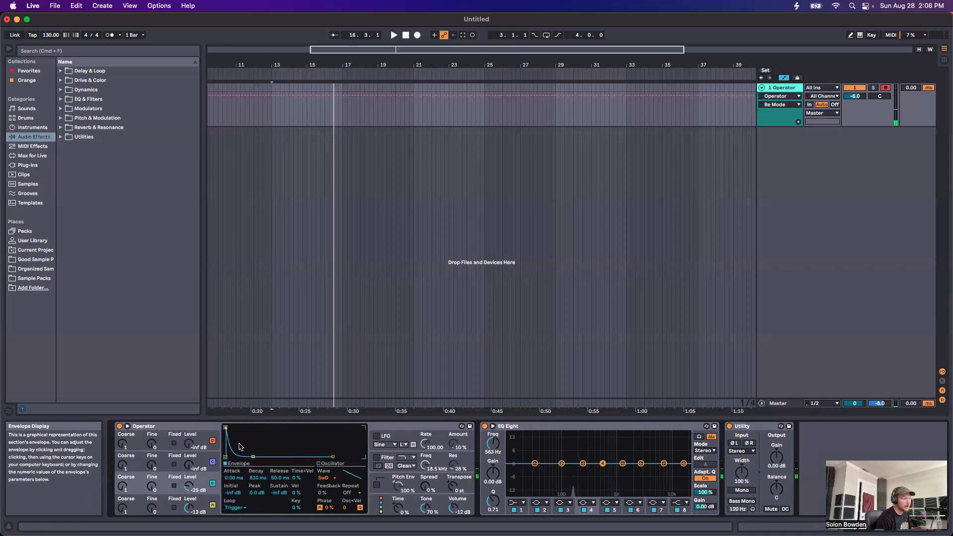
Set oscillator B's envelope loop mode to None, and restore its sustain to 0.0 dB with a 502 ms decay
left_click(235, 507)
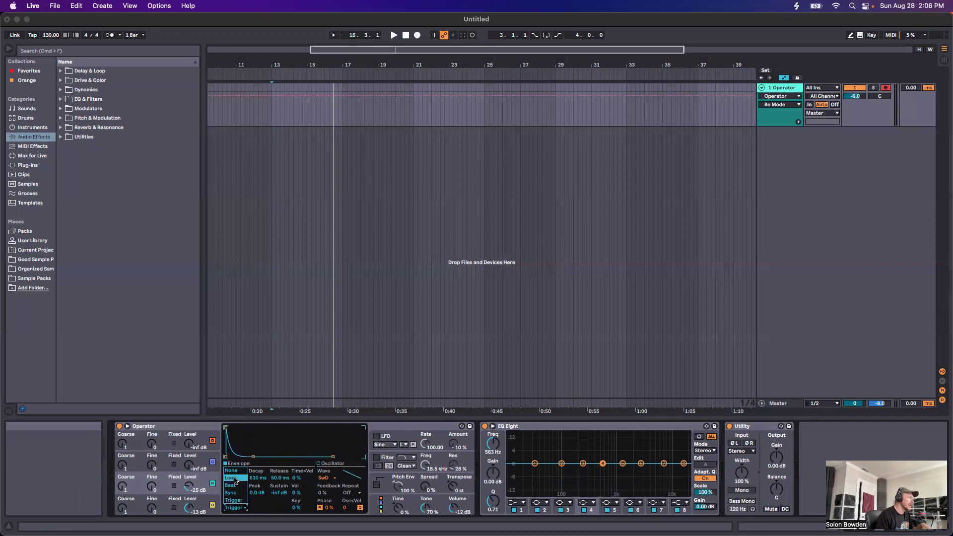
left_click(235, 479)
left_click(234, 509)
left_click(234, 471)
left_click_drag(253, 456, 252, 428)
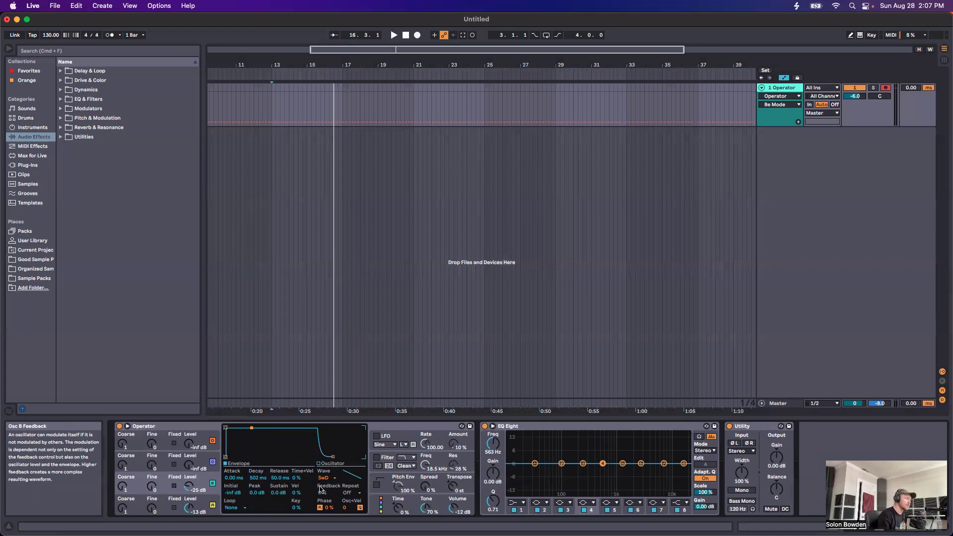
Try a higher velocity sensitivity for oscillator B's level and return it to 0 %
left_click(297, 492)
mouse_move(296, 492)
left_mouse_down()
mouse_move(296, 464)
mouse_move(295, 512)
mouse_move(298, 491)
left_mouse_up()
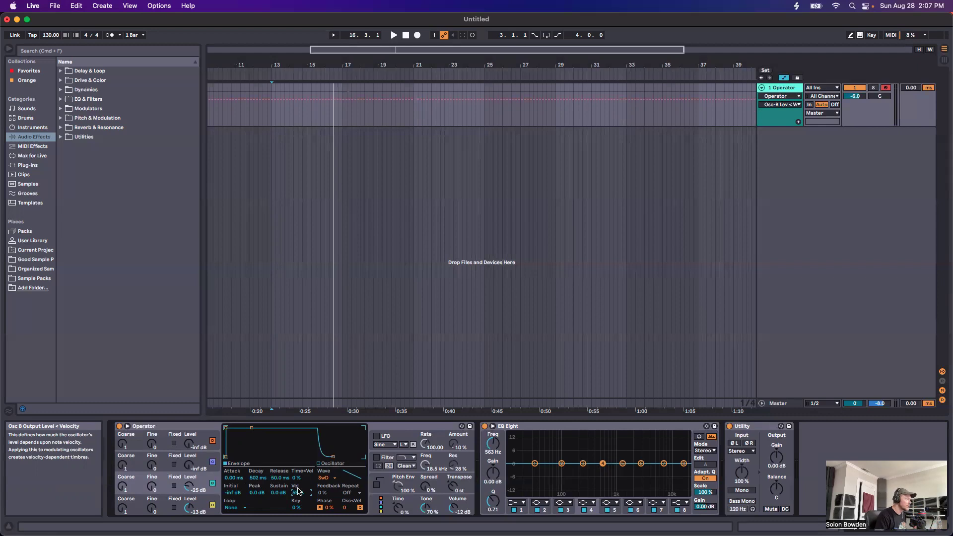
left_click_drag(298, 493, 321, 498)
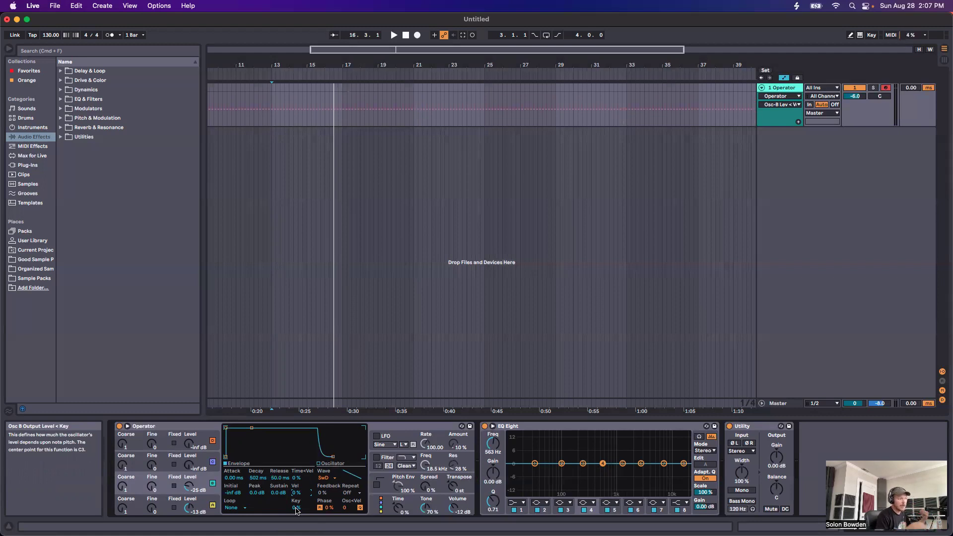
Try a different key scaling for oscillator B's level and return it to 0 %
left_click_drag(296, 510, 297, 487)
double_click(296, 510)
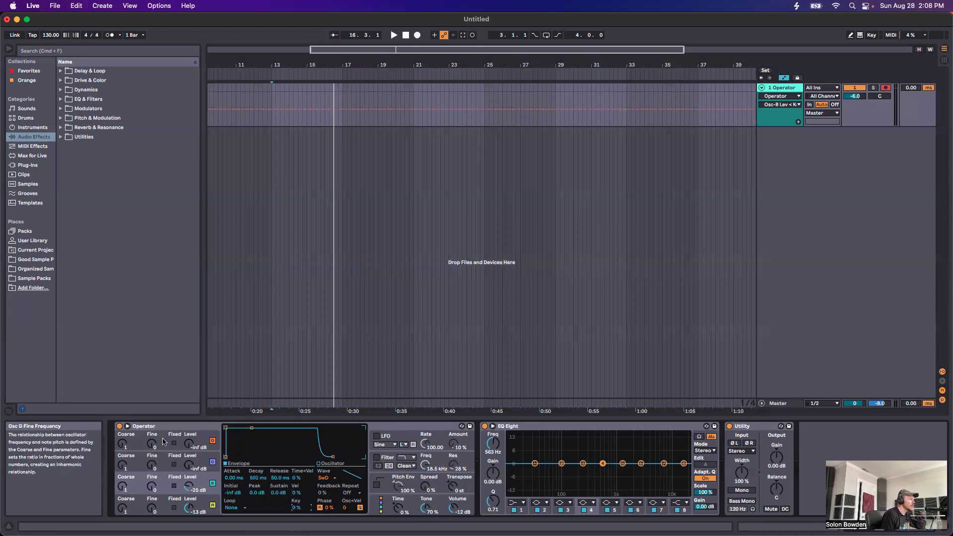
Turn on the LFO and set its amount to 29 % and its rate to 80.63
left_click(377, 437)
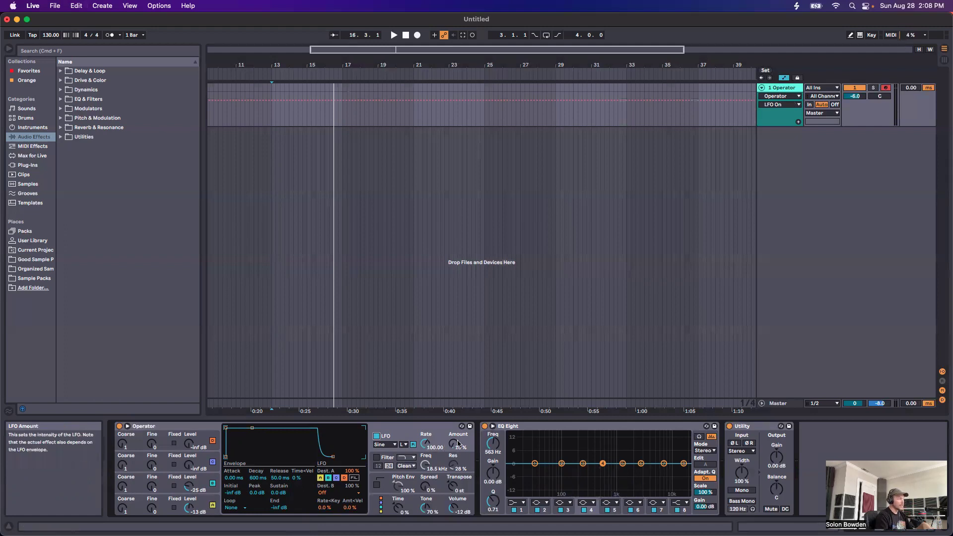
left_click_drag(422, 444, 453, 441)
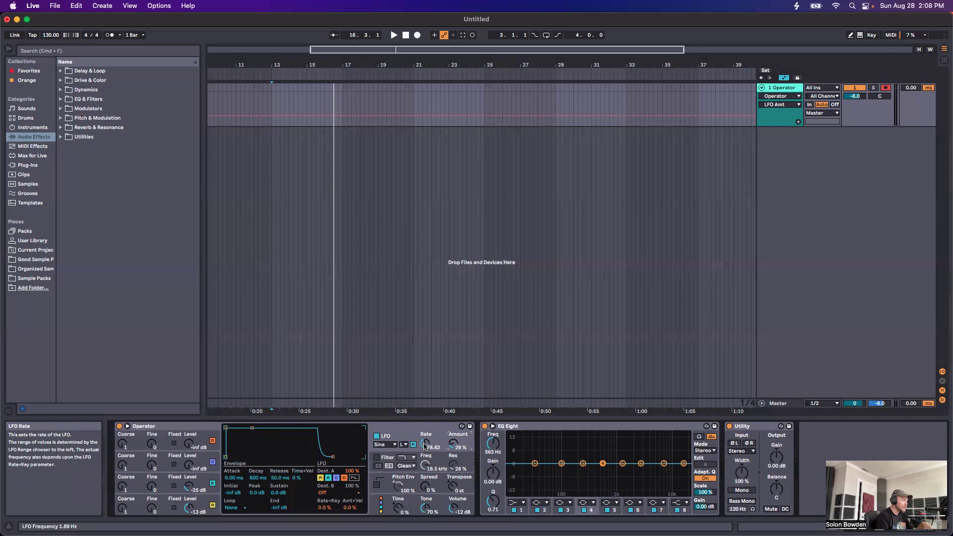
left_click_drag(430, 448, 430, 443)
left_click_drag(426, 444, 427, 447)
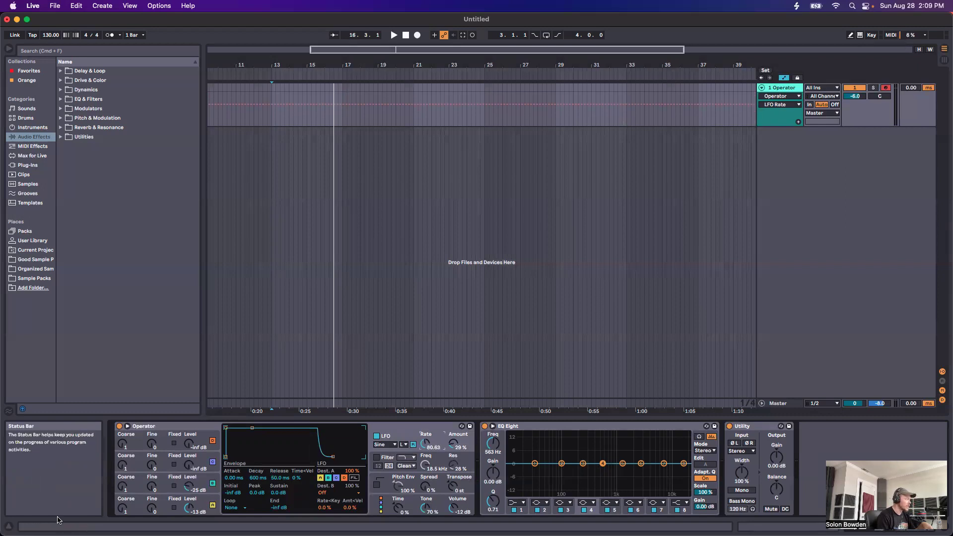
Raise the LFO's rate to 97.77 and reduce its amount to 14 %
mouse_move(425, 444)
left_mouse_down()
mouse_move(425, 424)
mouse_move(429, 436)
left_mouse_up()
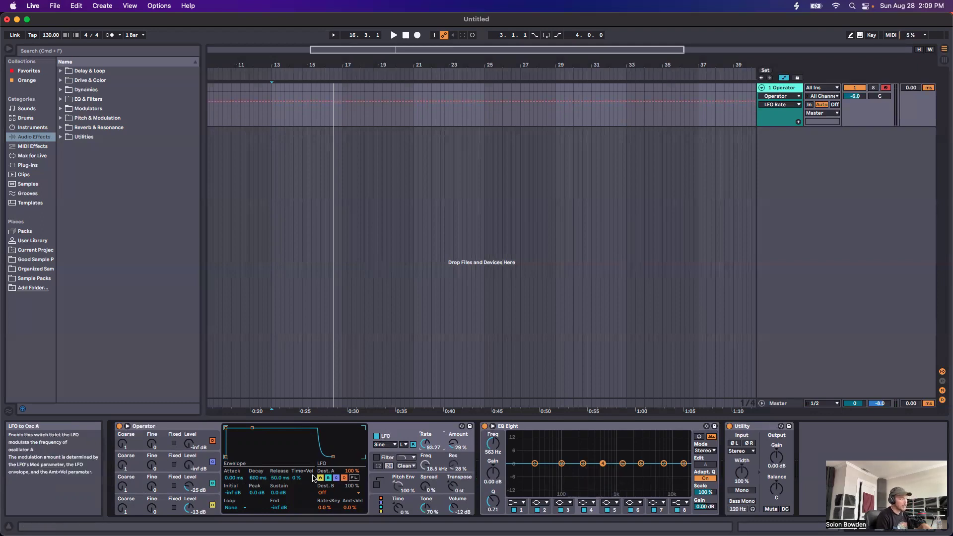
left_click_drag(453, 444, 454, 443)
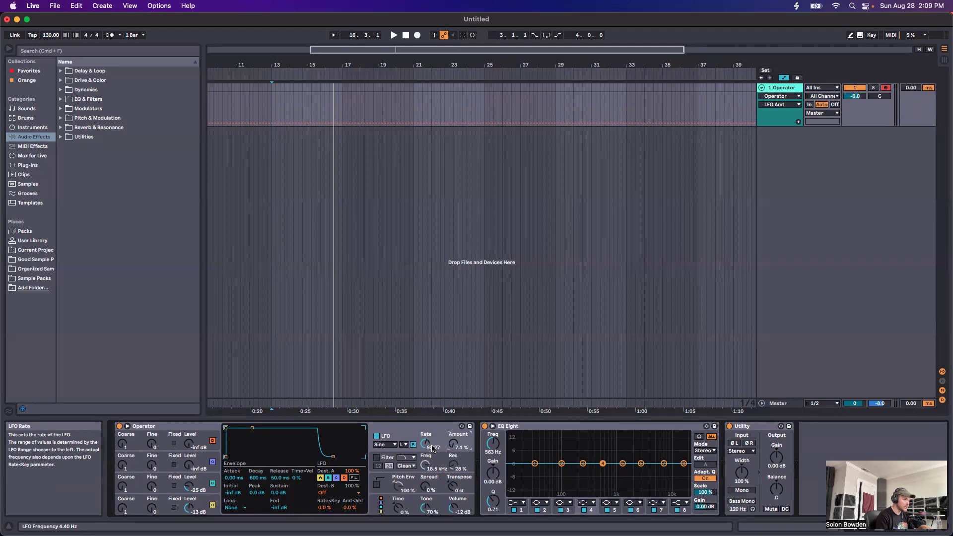
mouse_move(453, 444)
left_mouse_down()
mouse_move(426, 440)
mouse_move(454, 441)
left_mouse_up()
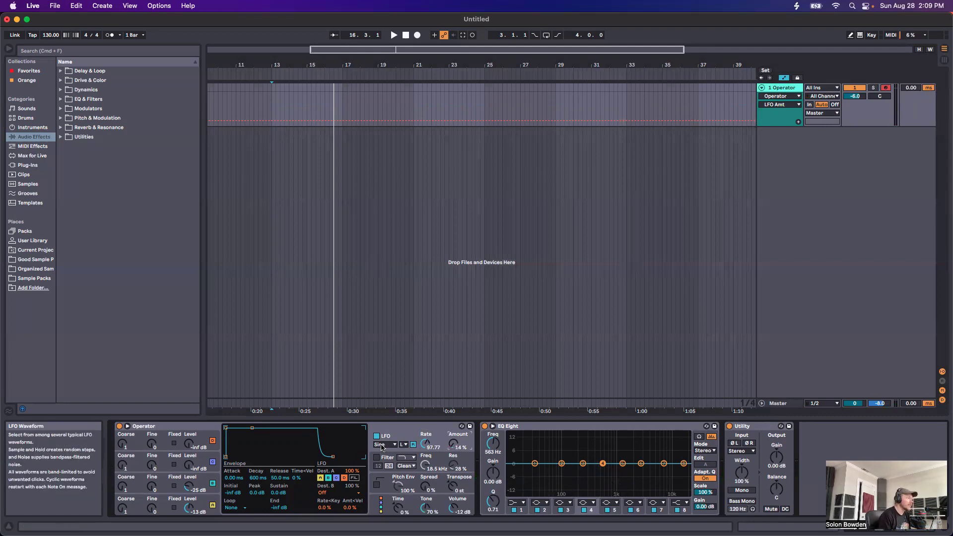
Change the LFO waveform from Sine to Square and set its amount to 15 %
left_click(384, 445)
left_click(384, 446)
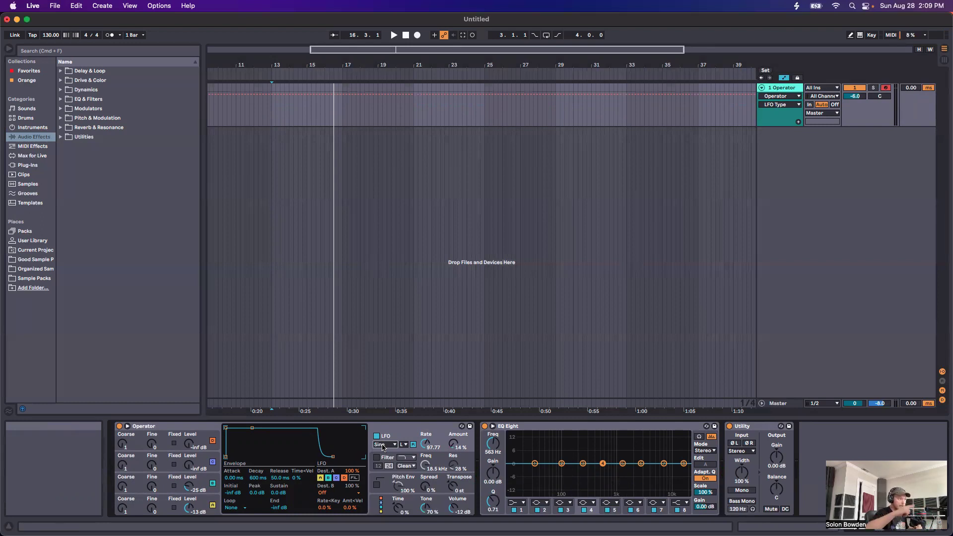
left_click(384, 445)
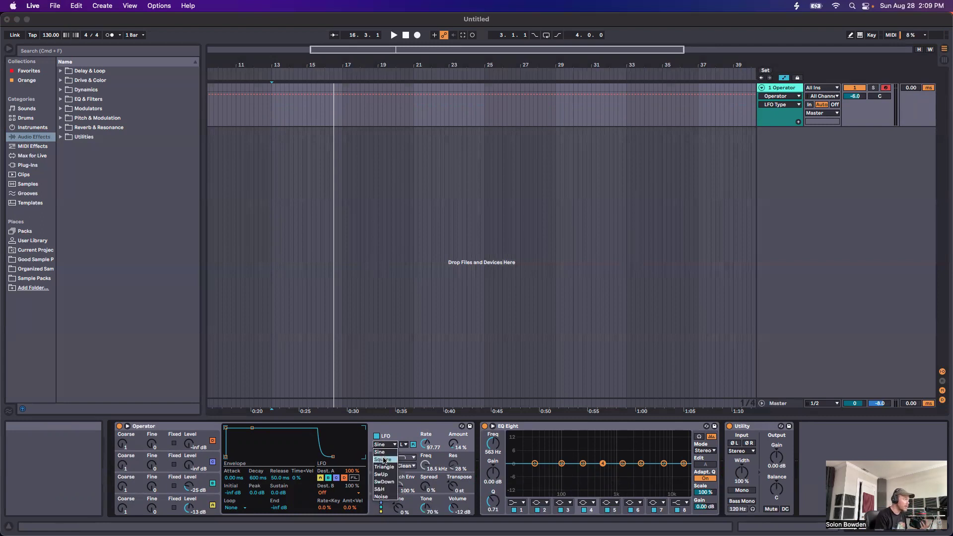
left_click(383, 459)
mouse_move(455, 445)
left_mouse_down()
mouse_move(455, 459)
mouse_move(455, 433)
mouse_move(455, 460)
left_mouse_up()
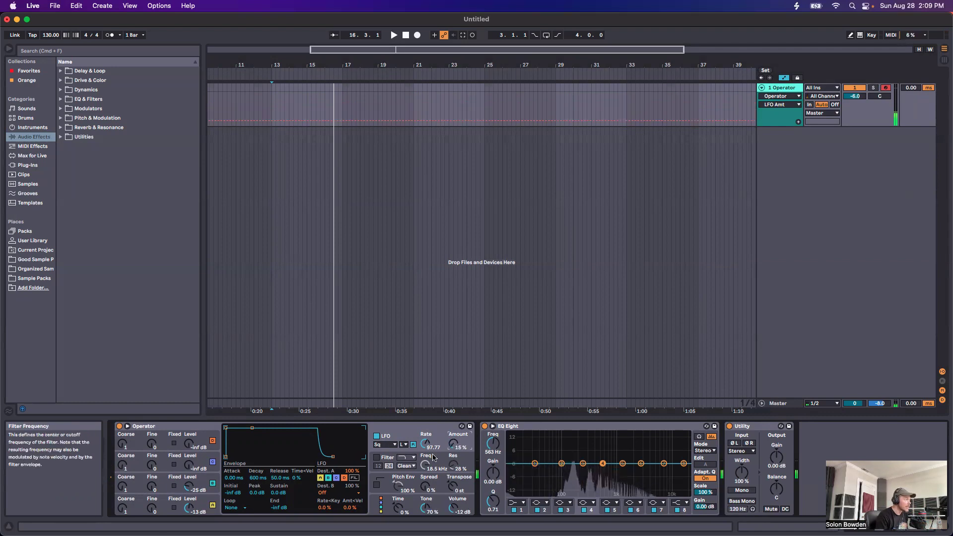
Change the LFO waveform back to Sine and keep its frequency range on Low
left_click(385, 445)
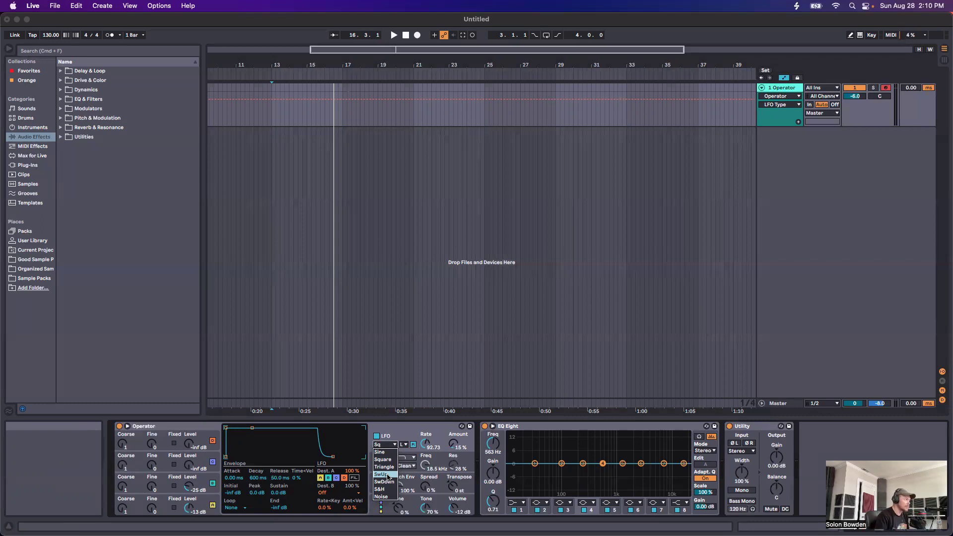
left_click(386, 453)
left_click(404, 444)
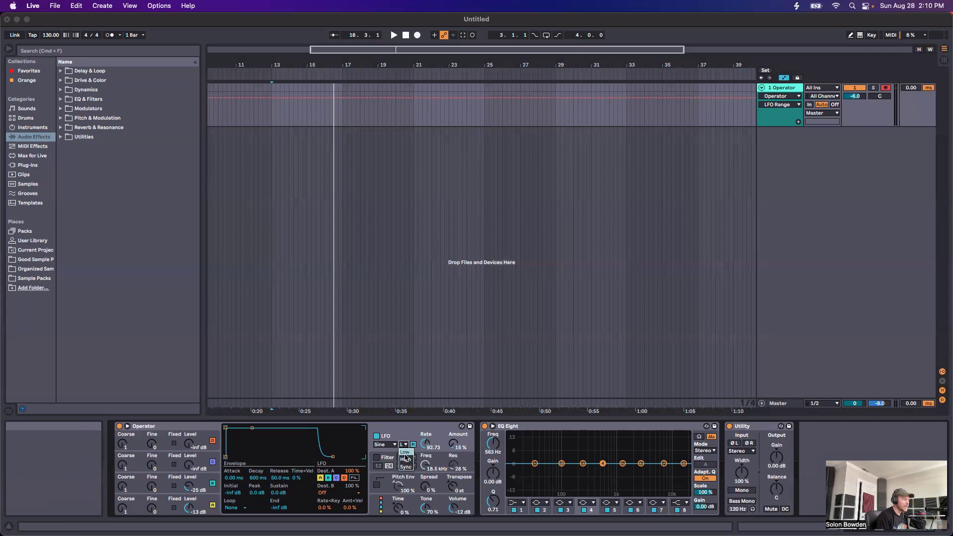
left_click(404, 452)
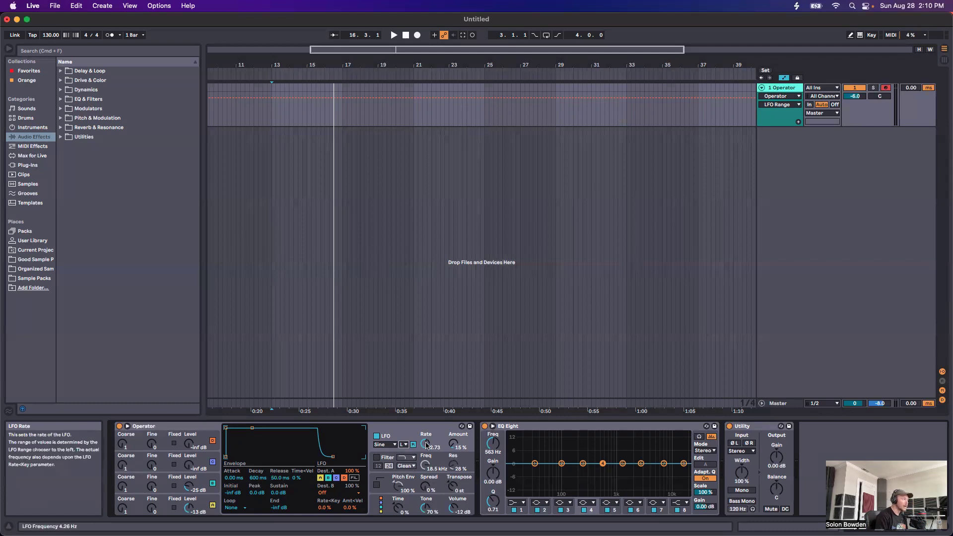
Adjust the sine LFO's rate to 102.20 and its amount to 9.4 %
left_click(426, 445)
left_click_drag(426, 445, 426, 444)
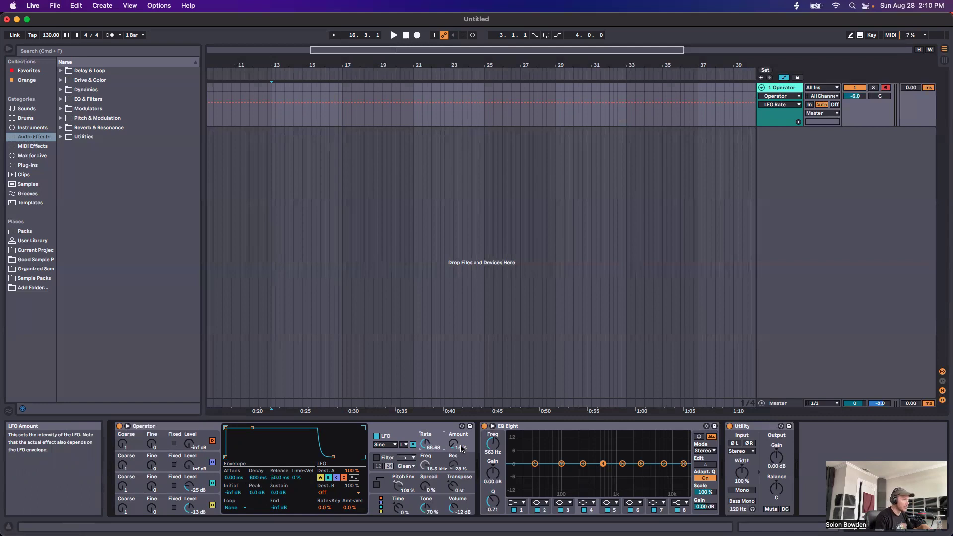
left_click(461, 448)
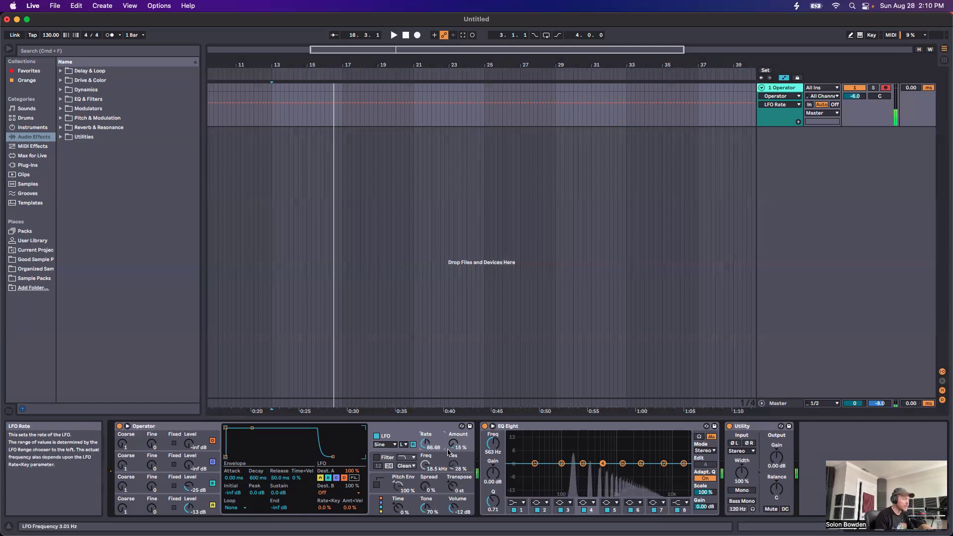
left_click_drag(461, 449, 430, 443)
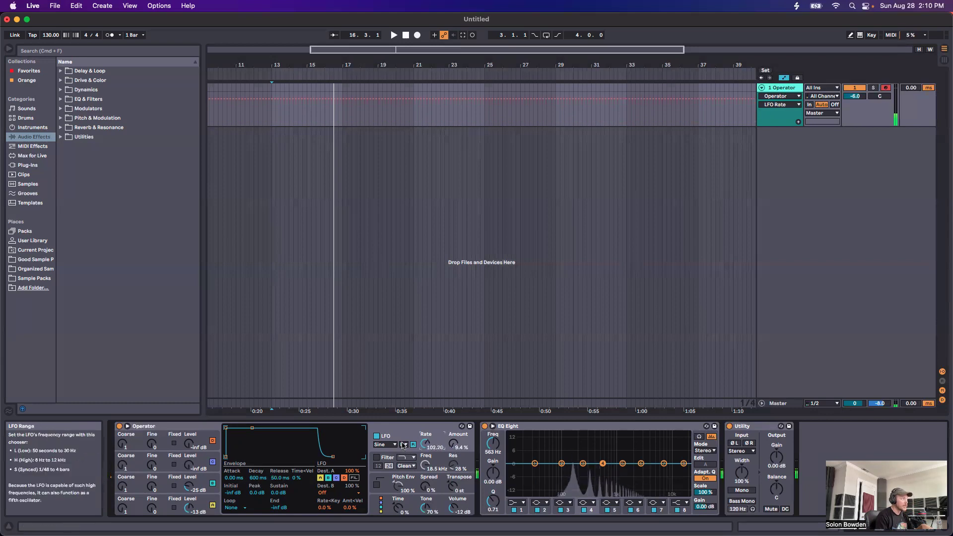
Switch the LFO to the High range, lower its rate to 0.00 and raise its amount to 44 %
left_click(403, 444)
left_click(405, 461)
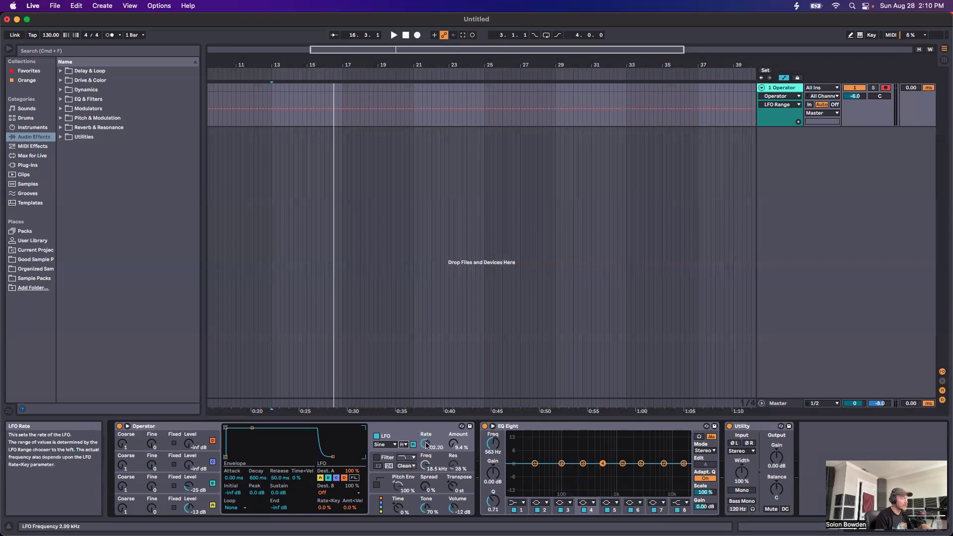
mouse_move(430, 442)
left_mouse_down()
mouse_move(428, 477)
mouse_move(454, 422)
mouse_move(427, 455)
left_mouse_up()
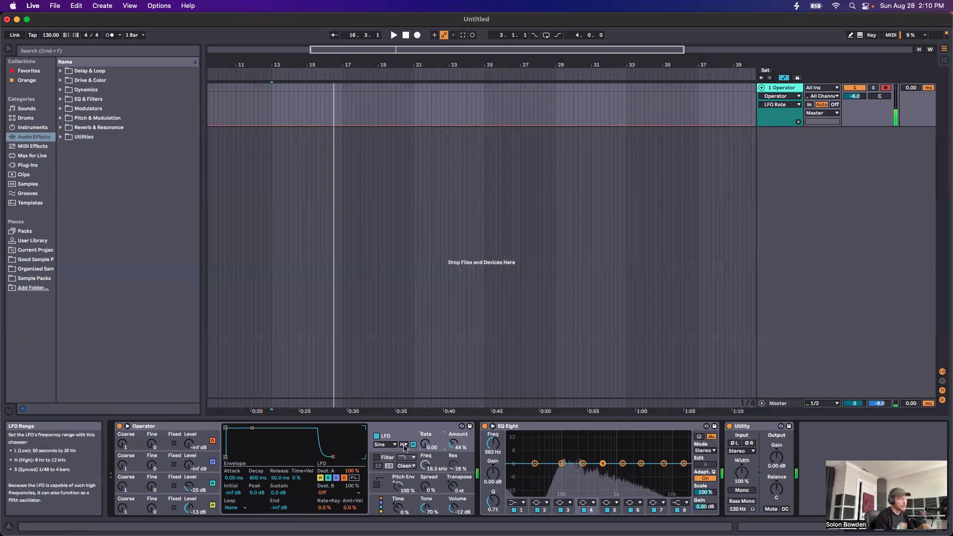
Set the LFO's frequency range to Low and its rate to 111.88
left_click(403, 444)
left_click(405, 452)
mouse_move(426, 443)
left_mouse_down()
mouse_move(426, 422)
mouse_move(426, 429)
left_mouse_up()
Set the LFO's range to Sync with a rate of 1/8
left_click(400, 446)
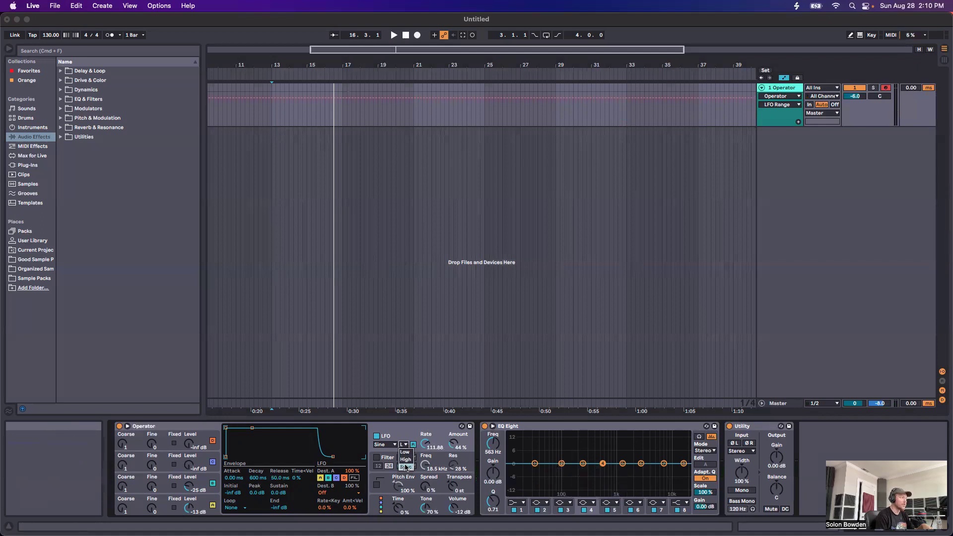
left_click(405, 467)
left_click_drag(420, 438, 419, 423)
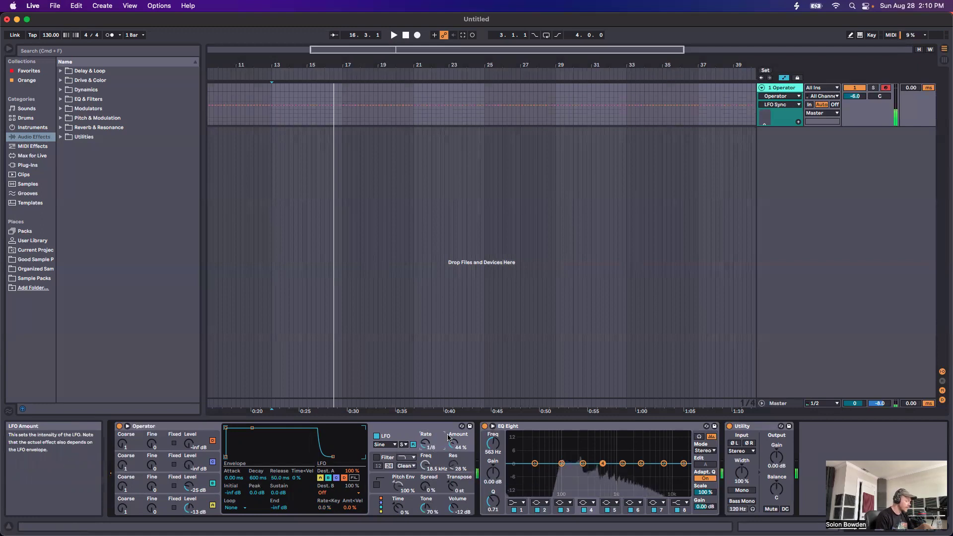
Play the arrangement briefly with the metronome on to hear the synced LFO, and turn the metronome off after stopping
left_click(110, 35)
key("space")
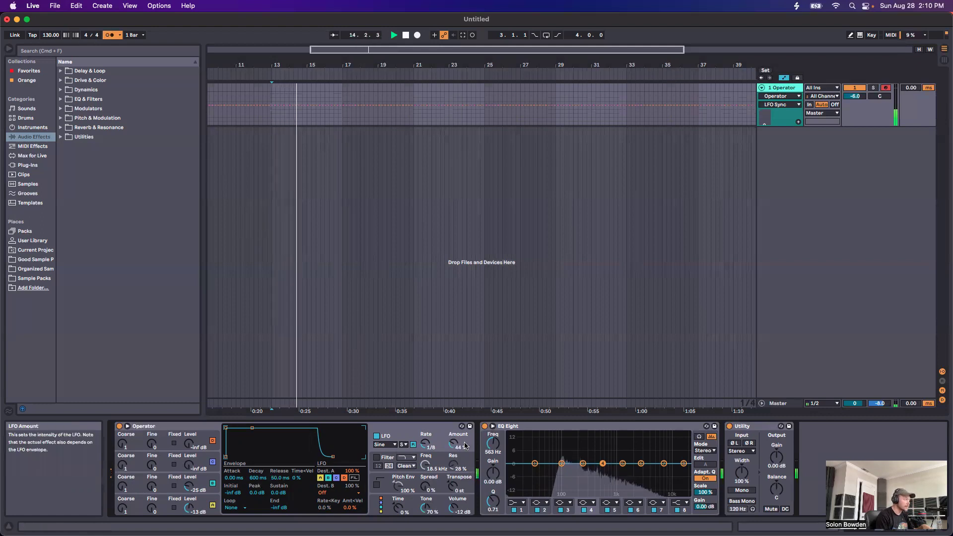
key("space")
left_click(110, 35)
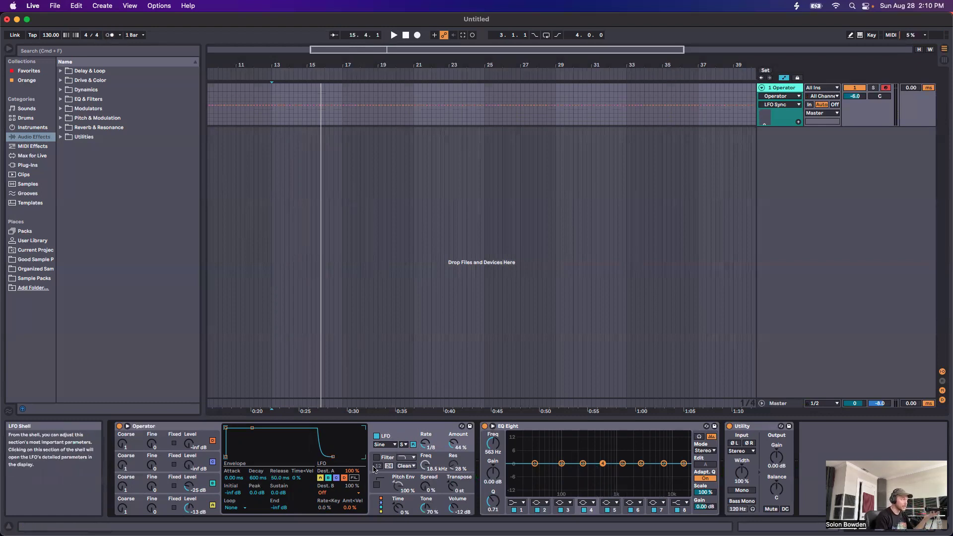
Route the LFO to the filter cutoff instead of oscillators A to D, and turn on Operator's filter
left_click(328, 478)
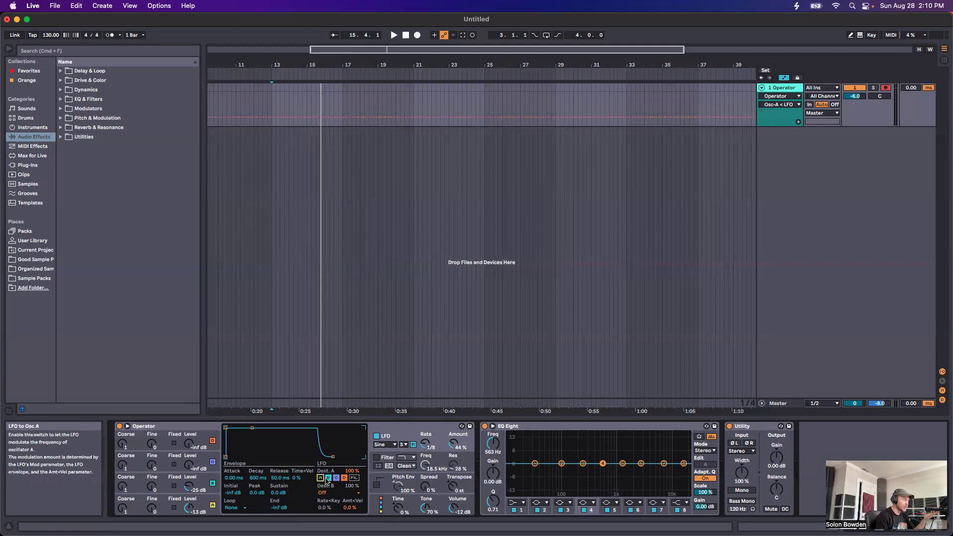
left_click(354, 478)
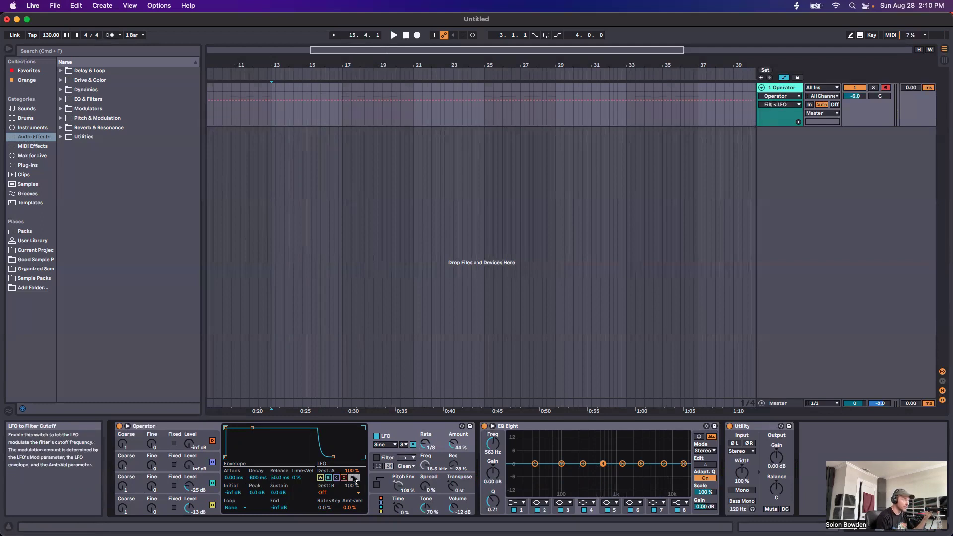
left_click(377, 457)
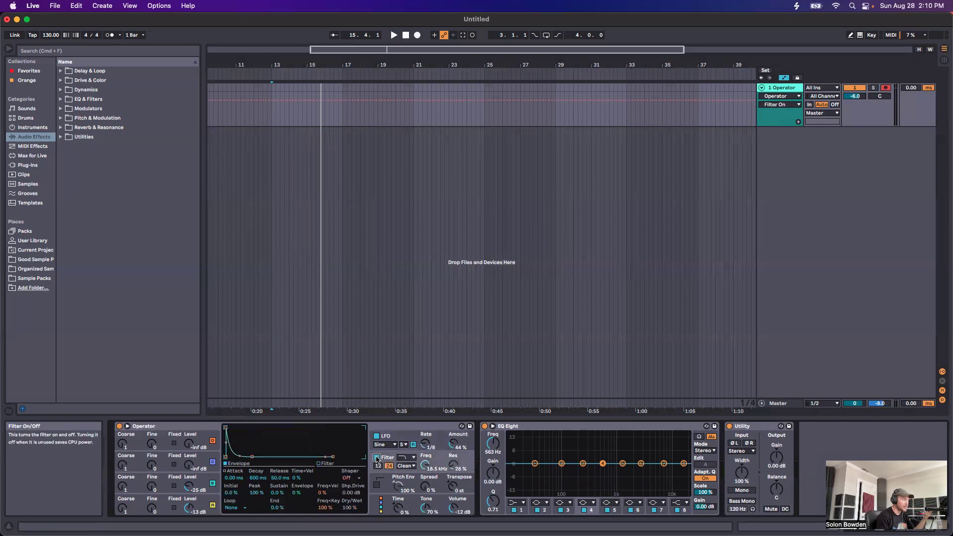
left_click(376, 458)
left_click(376, 457)
left_click(390, 434)
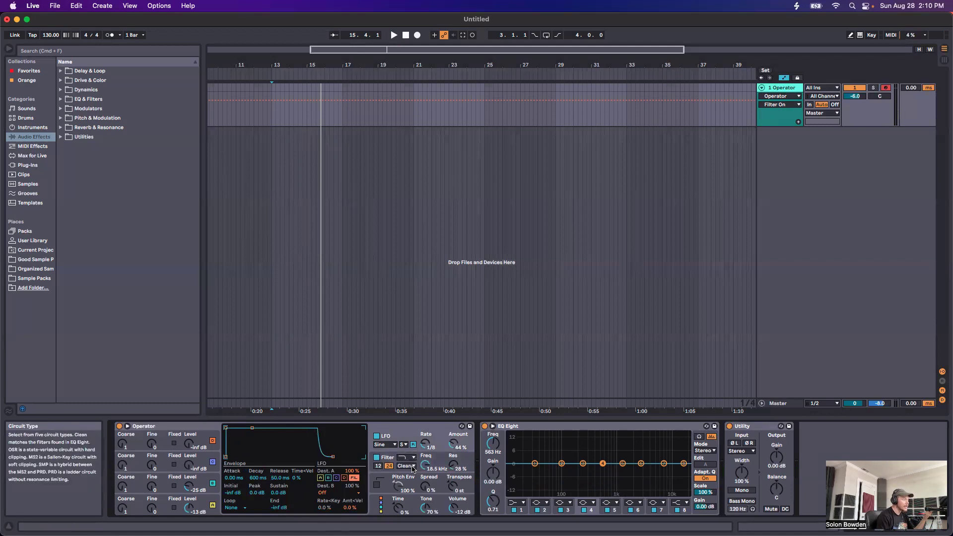
Sweep the filter frequency down to 273 Hz and up to 18.5 kHz, and set it to 784 Hz
left_click(427, 467)
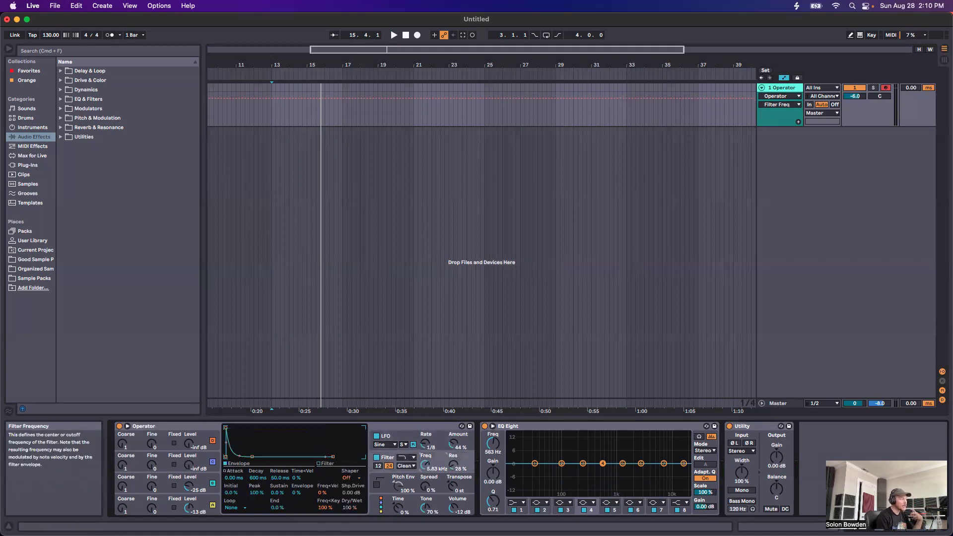
left_click_drag(426, 465, 426, 474)
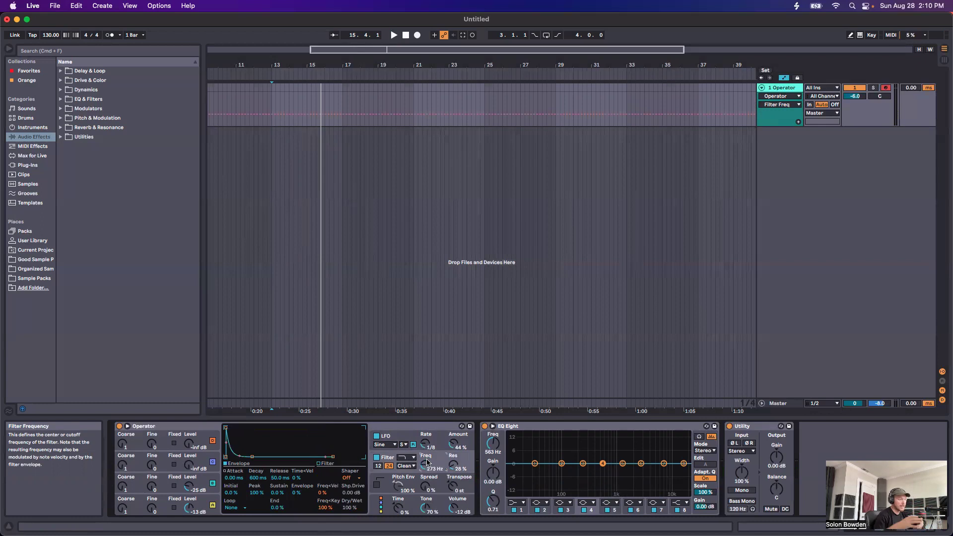
left_click_drag(427, 462, 427, 427)
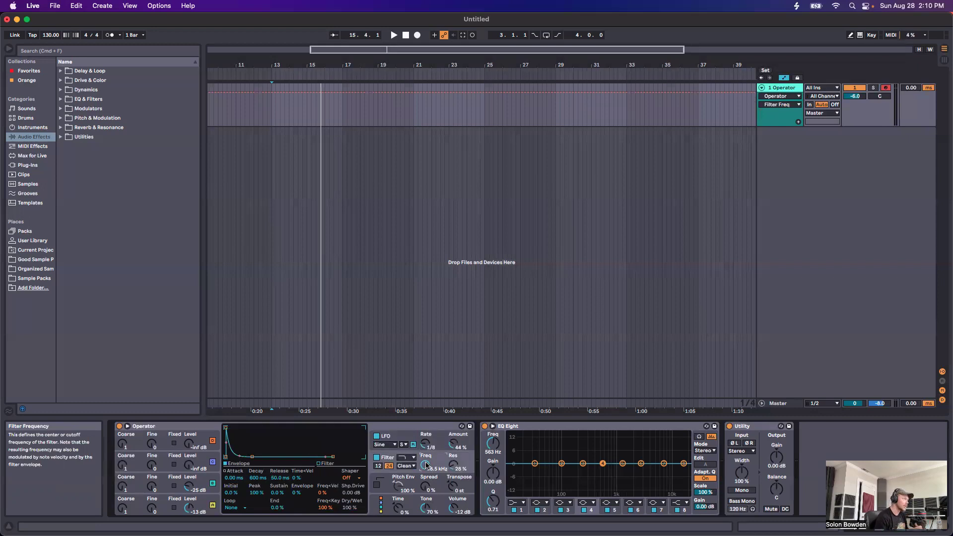
left_click_drag(425, 465, 425, 510)
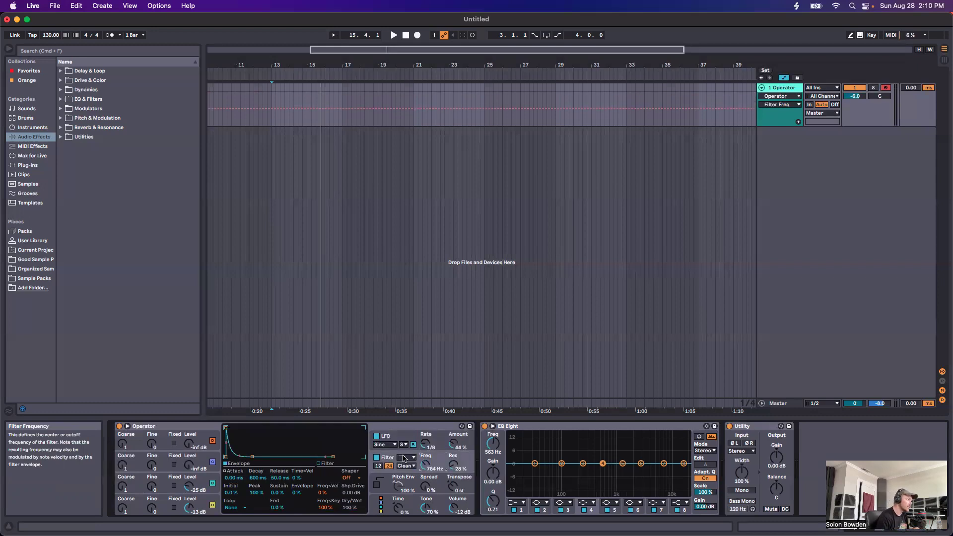
Turn off the LFO, show the filter's frequency response, and set its cutoff to 4.32 kHz with 56 % resonance
left_click(376, 436)
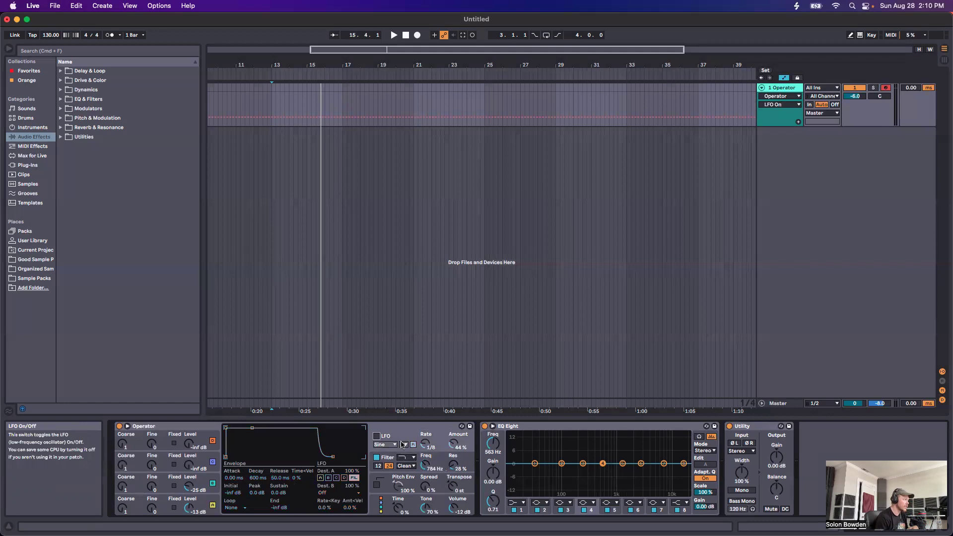
left_click(385, 464)
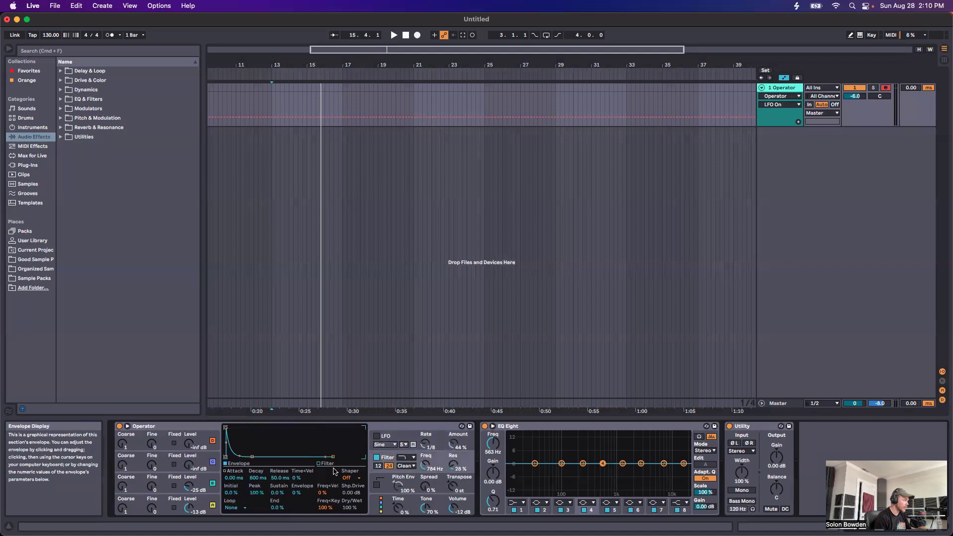
left_click(325, 465)
left_click_drag(295, 450, 332, 443)
Browse the filter types, and try the 12 dB slope before returning the filter to 24 dB
left_click(412, 457)
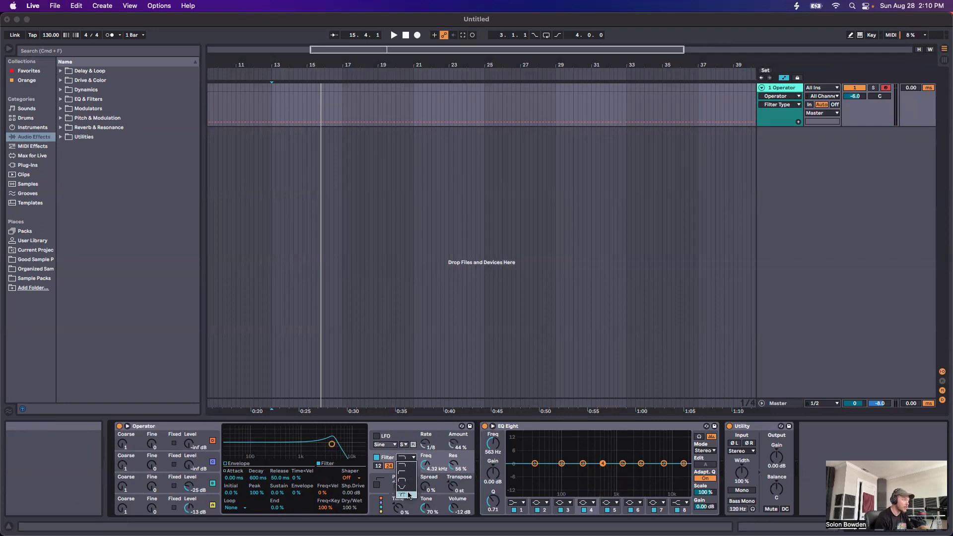
left_click(405, 480)
left_click(377, 466)
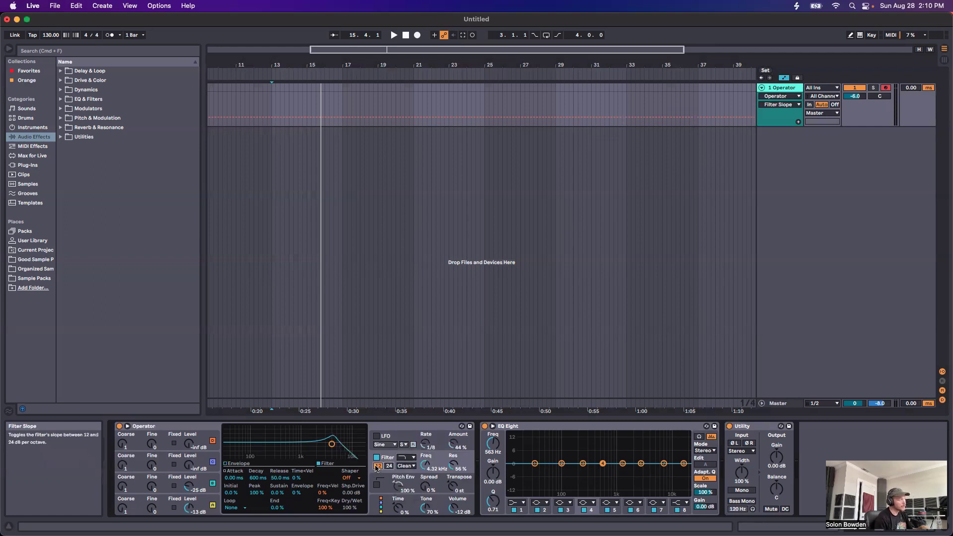
left_click(390, 466)
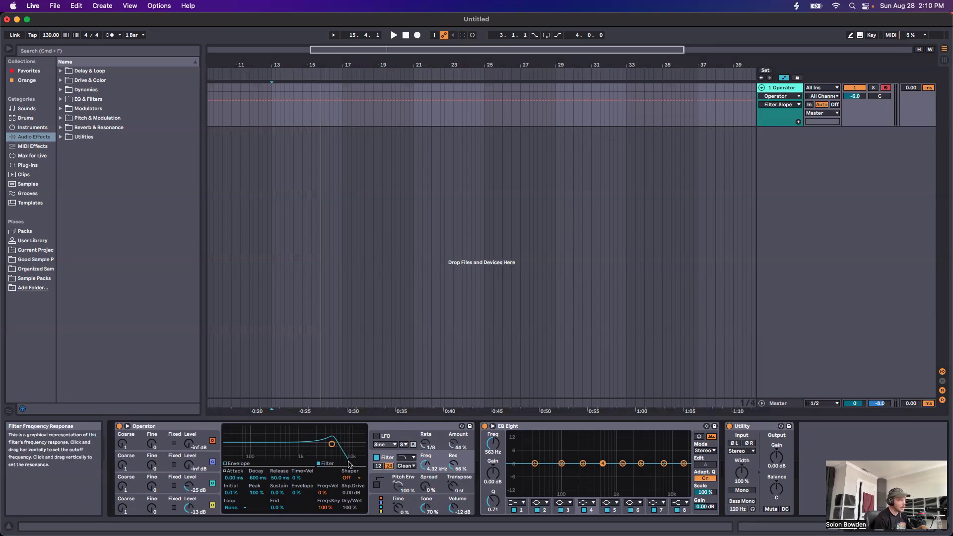
Compare the filter's 12 dB slope with its 24 dB slope, lowering the cutoff to 4.01 kHz
left_click(378, 466)
mouse_move(427, 465)
left_mouse_down()
mouse_move(427, 483)
mouse_move(427, 471)
left_mouse_up()
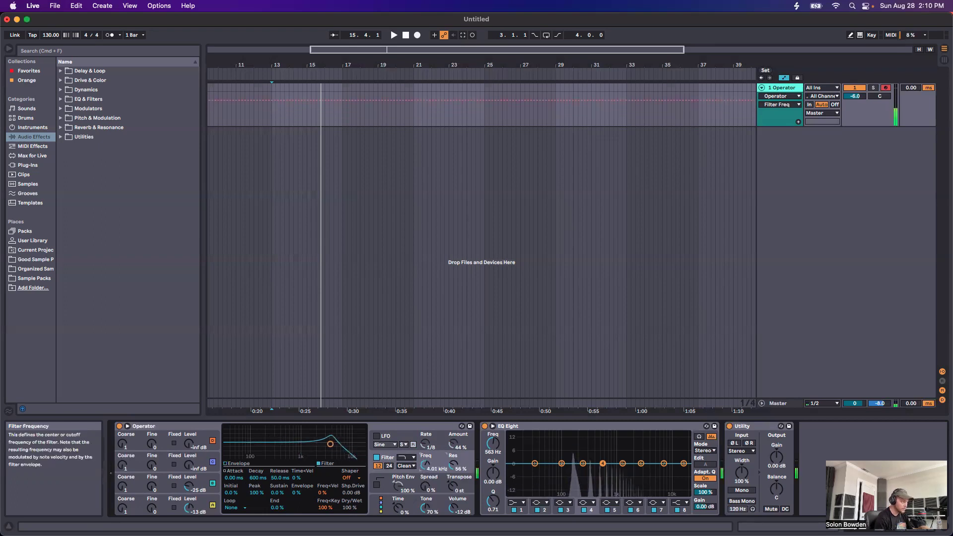
left_click(388, 466)
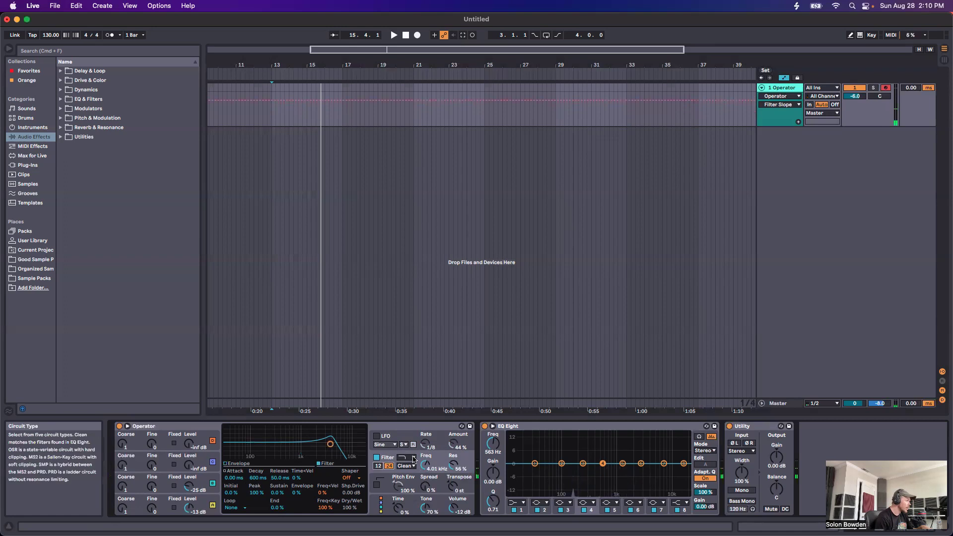
Lower the filter cutoff to 914 Hz and turn on the LFO to modulate the filter with 56 % amount
mouse_move(426, 465)
left_mouse_down()
mouse_move(425, 491)
mouse_move(425, 476)
left_mouse_up()
left_click(377, 436)
left_click(353, 478)
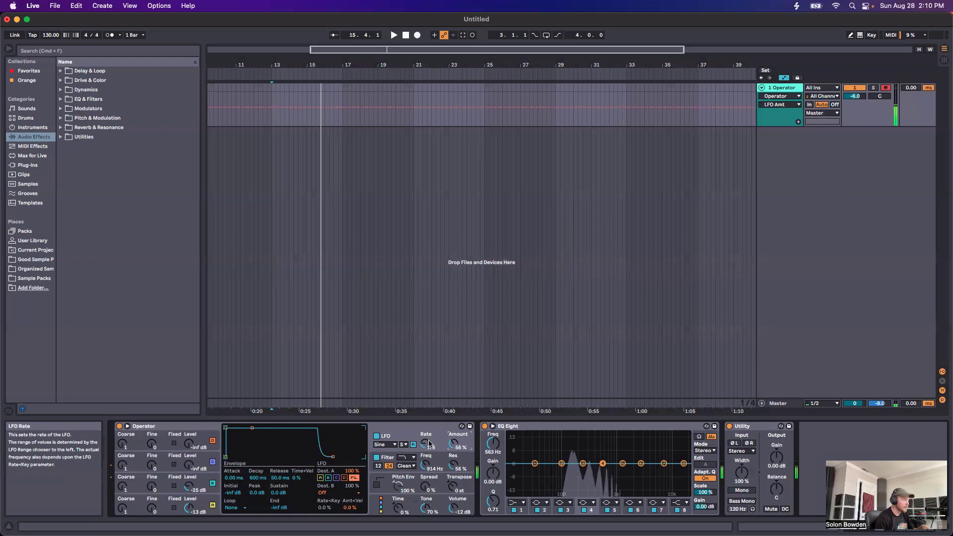
Turn on the metronome, play the arrangement against it, and set the LFO to a 1/6 synced rate with 89 % amount
left_click(109, 35)
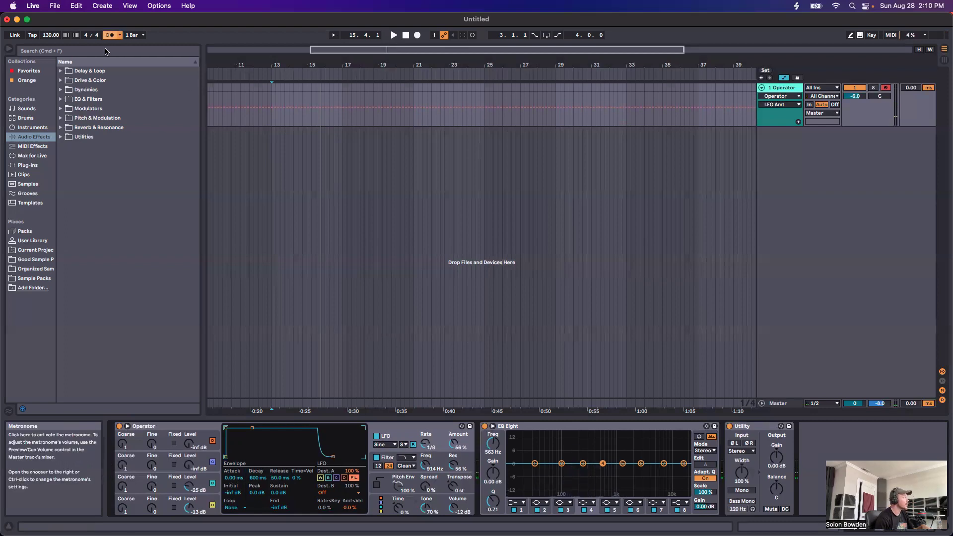
key("space")
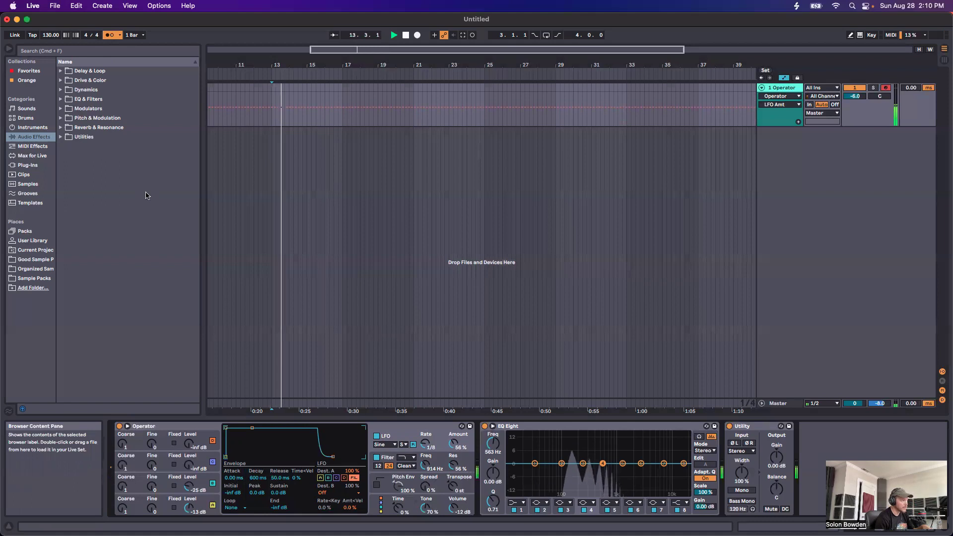
left_click(425, 442)
left_click_drag(426, 443, 454, 422)
key("space")
left_click(453, 443)
left_click(438, 435)
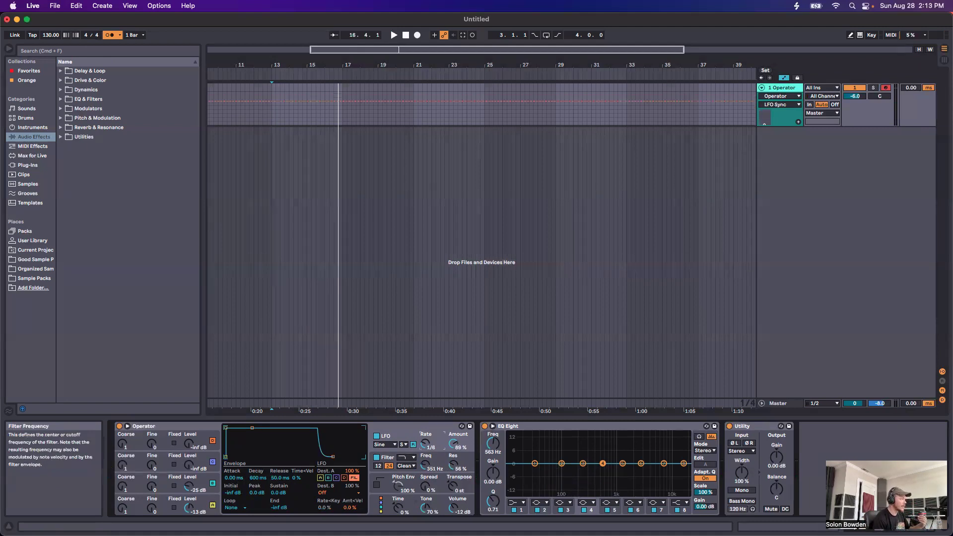
Sweep the filter cutoff from 208 Hz up to 1.45 kHz, with the LFO amount at 99 % and the resonance at 1.0 %
left_click_drag(426, 465, 426, 477)
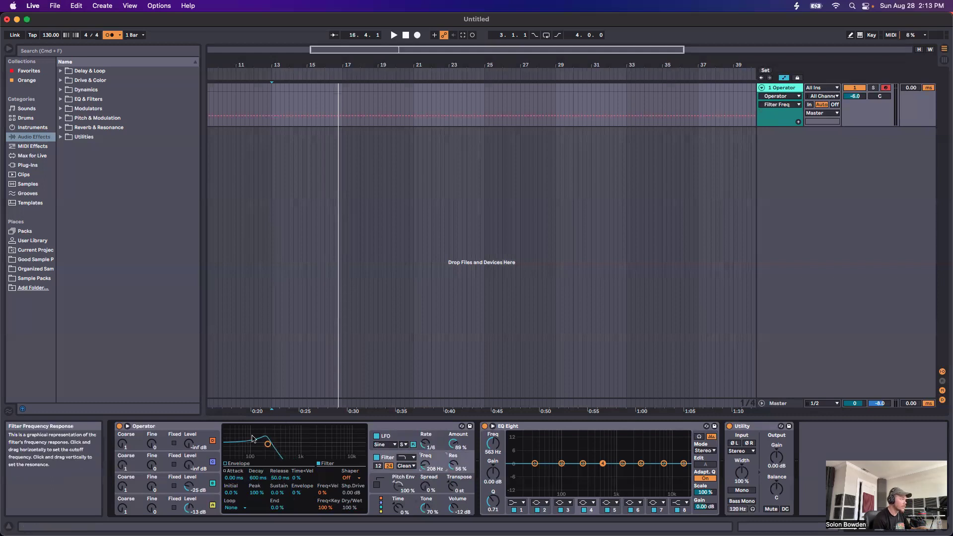
left_click_drag(454, 443, 453, 440)
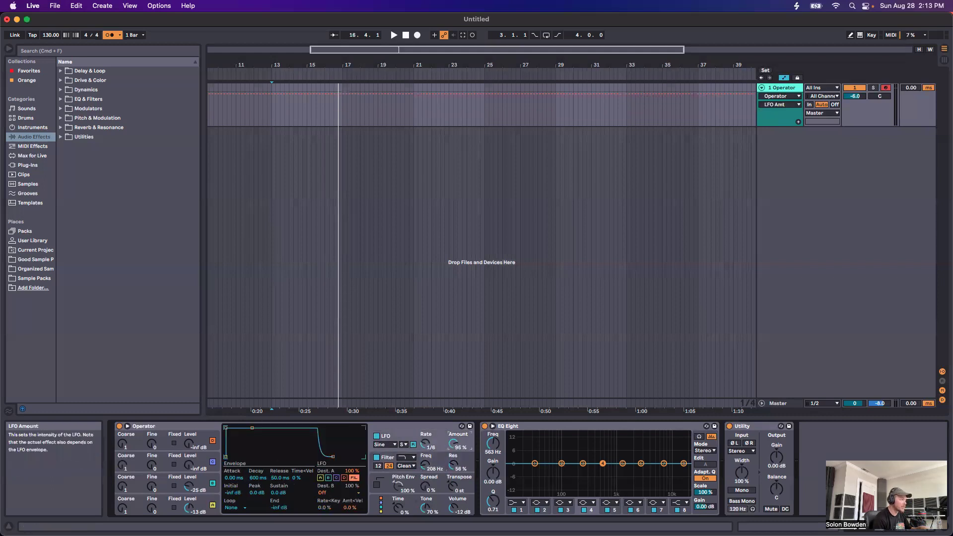
left_click(422, 462)
left_click_drag(420, 462, 420, 431)
left_click_drag(453, 462, 421, 444)
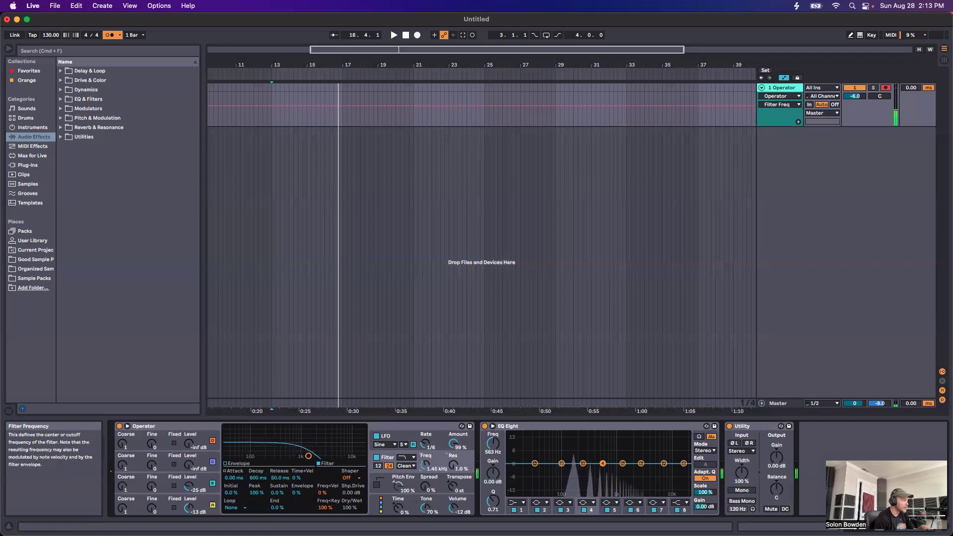
Turn off the filter and route the LFO to oscillators A to D instead of the filter
left_click(400, 439)
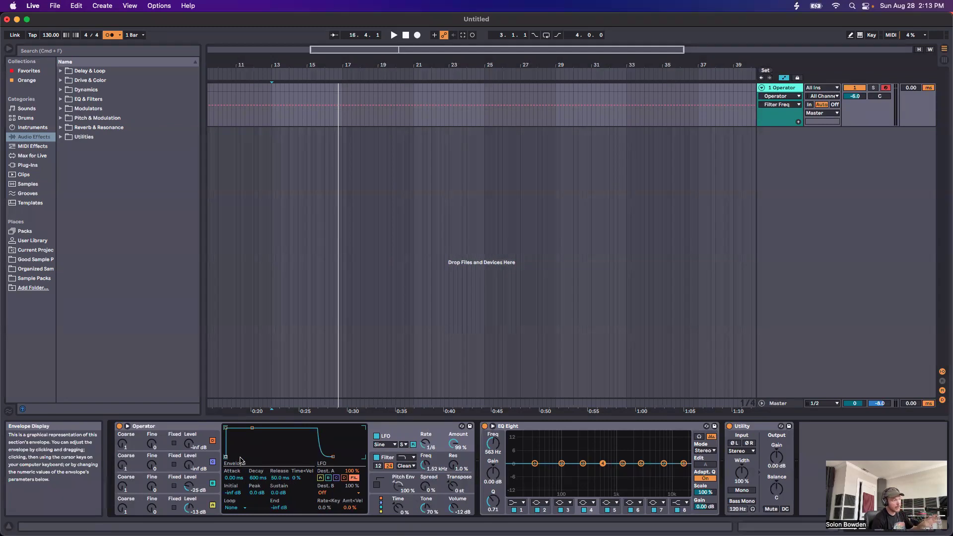
left_click(376, 457)
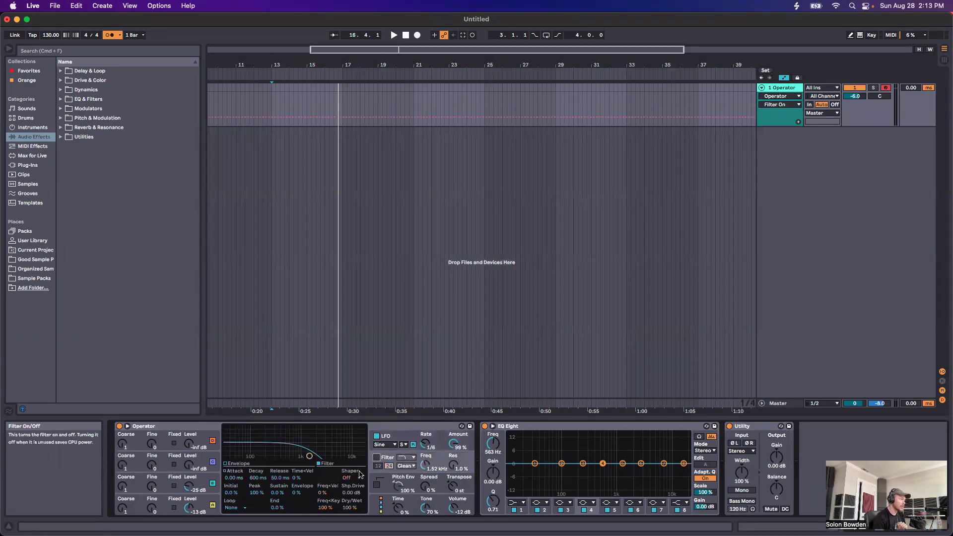
left_click(395, 437)
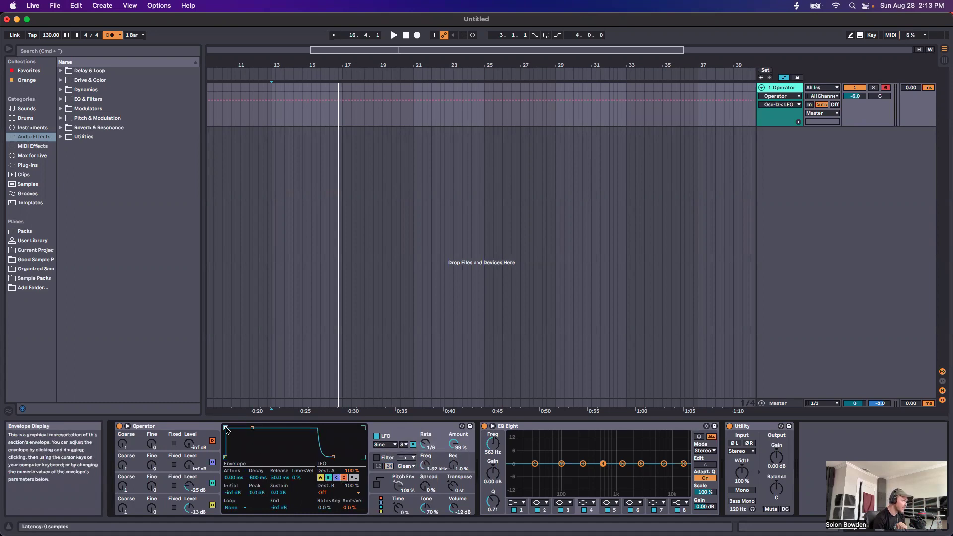
Set the LFO's attack to 148 ms and its range to low, with a rate of 104.83 and 22 % amount
left_click_drag(244, 428, 253, 428)
left_click(404, 444)
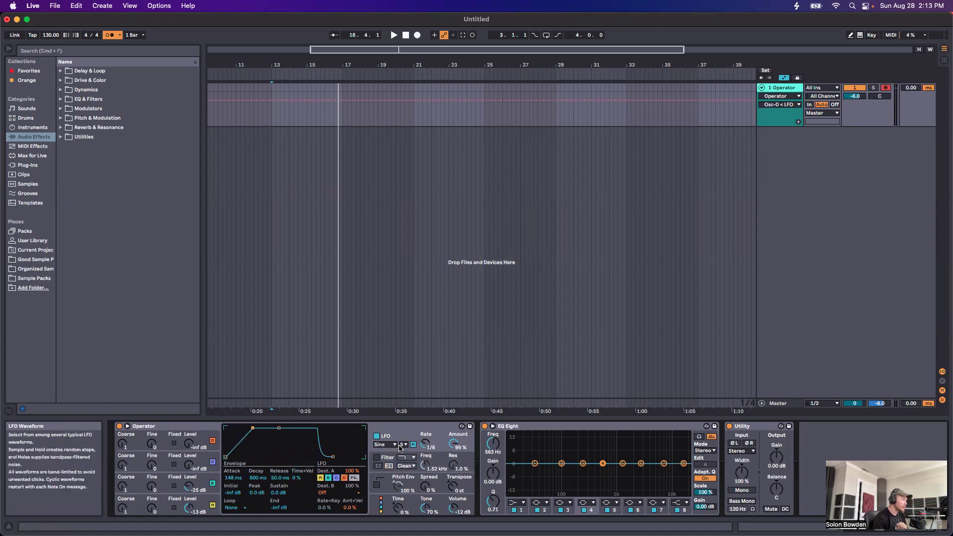
left_click(406, 453)
left_click_drag(453, 443, 425, 447)
left_click_drag(453, 443, 425, 448)
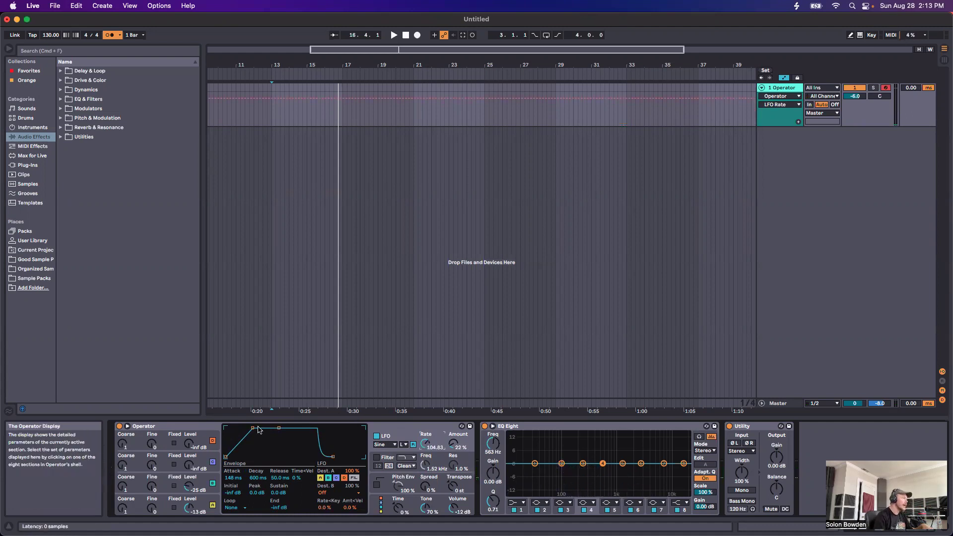
Try a 2.10 s attack and 3.02 s decay on the LFO envelope at 25 % amount, before restoring 0.00 ms attack and full sustain
left_click_drag(253, 428, 264, 428)
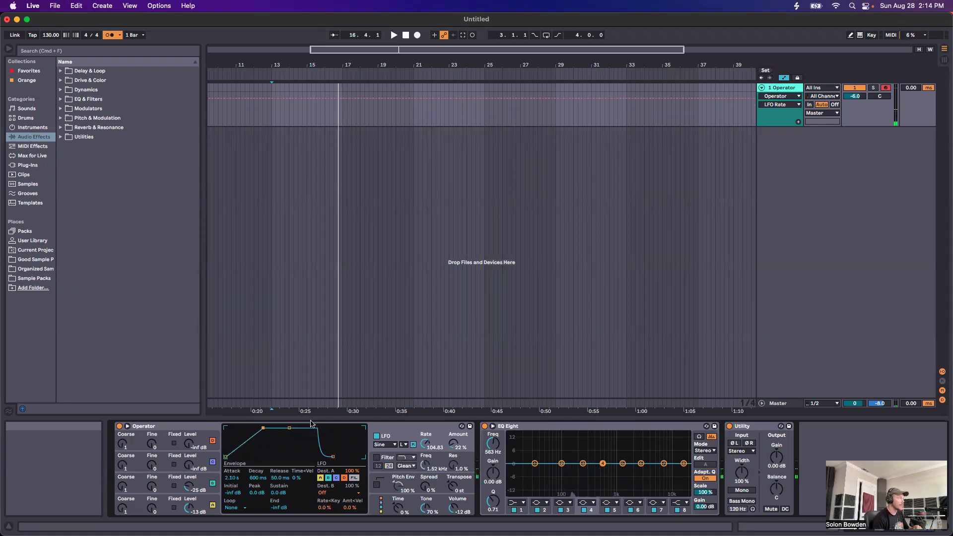
left_click_drag(289, 428, 289, 456)
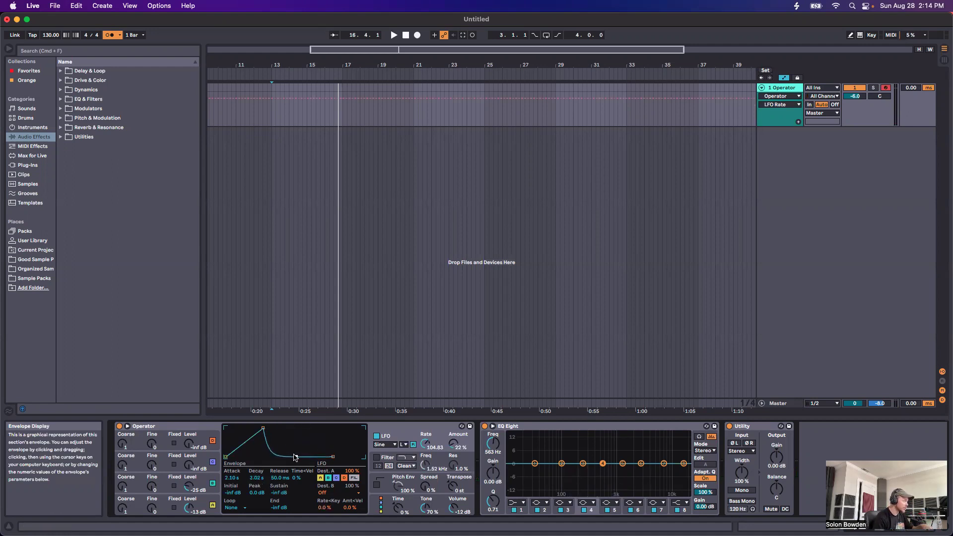
left_click_drag(453, 444, 454, 442)
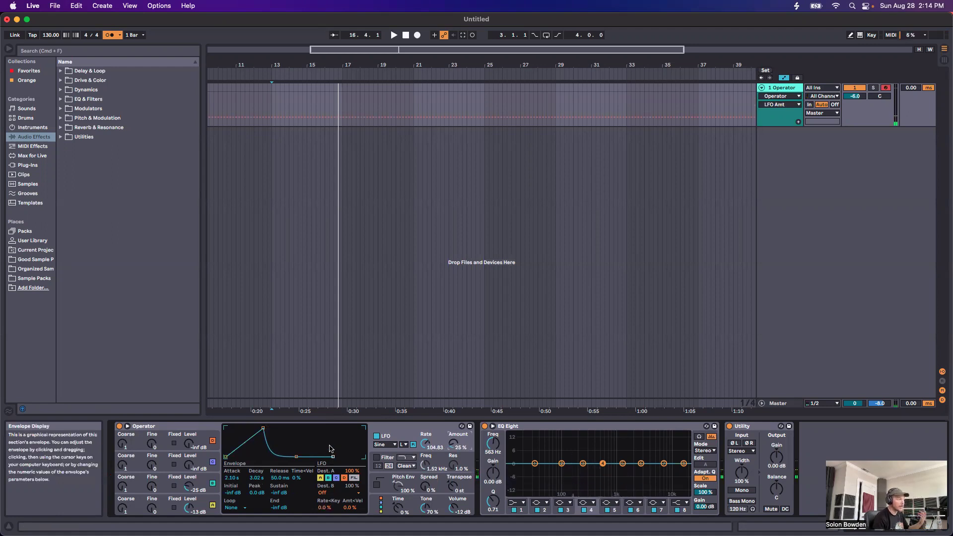
left_click_drag(296, 457, 226, 428)
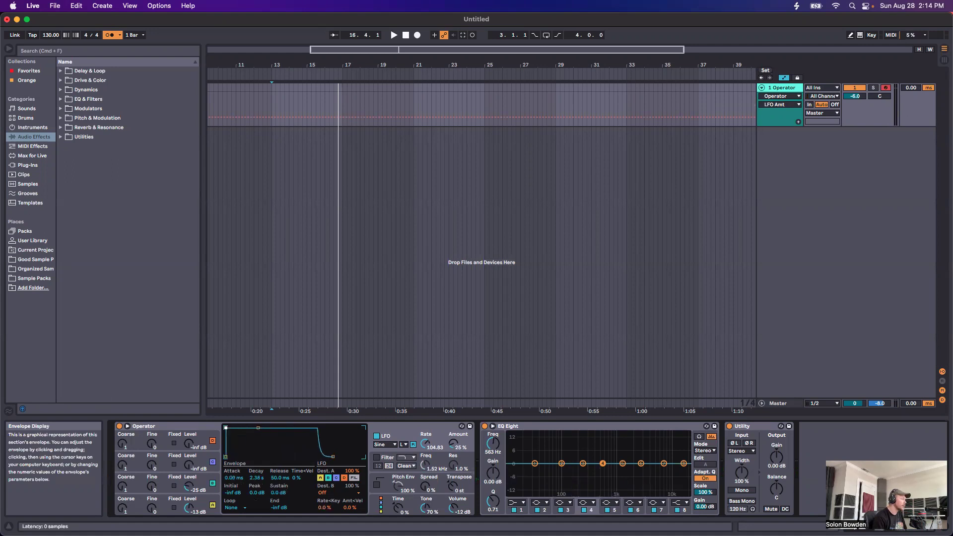
Turn on the filter, route the LFO only to it instead of the oscillators, and switch the LFO off
left_click(389, 457)
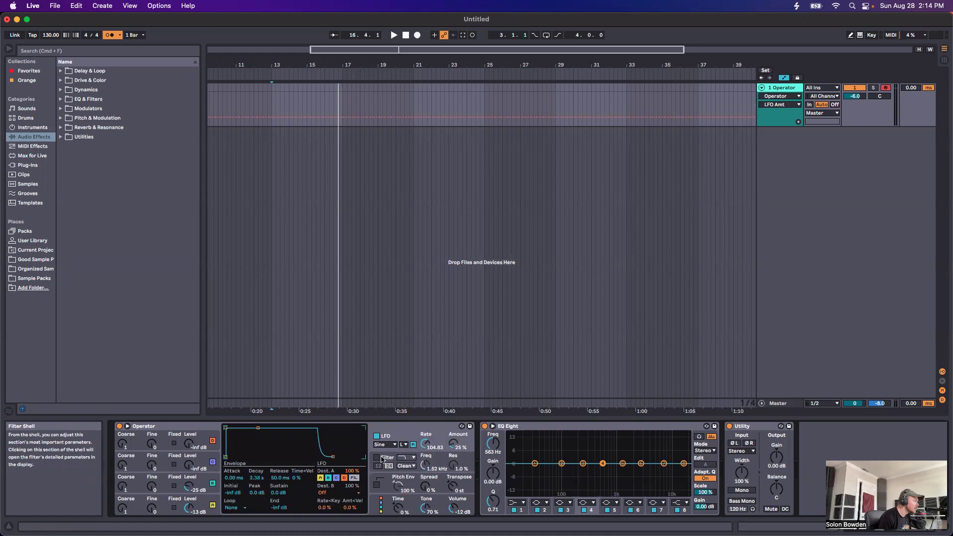
left_click(376, 457)
left_click(384, 439)
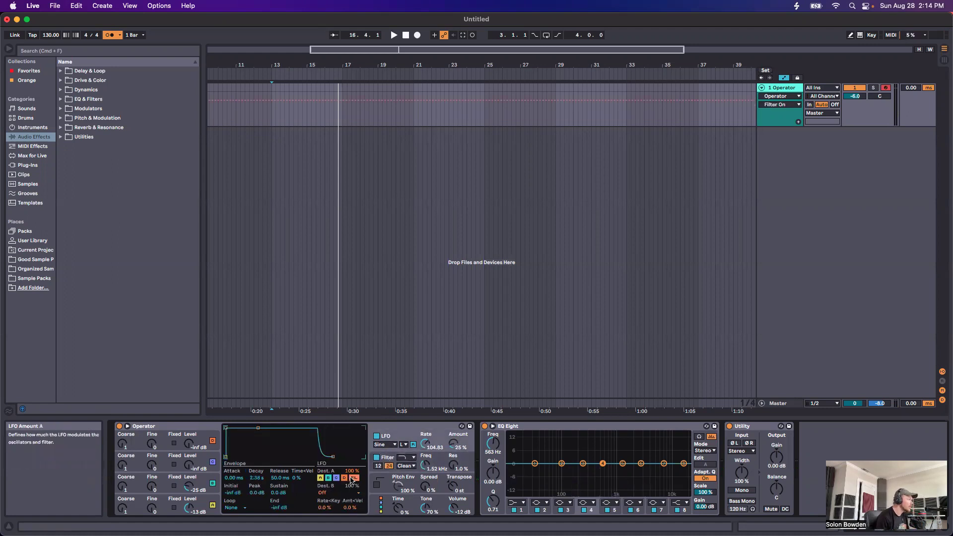
left_click(344, 478)
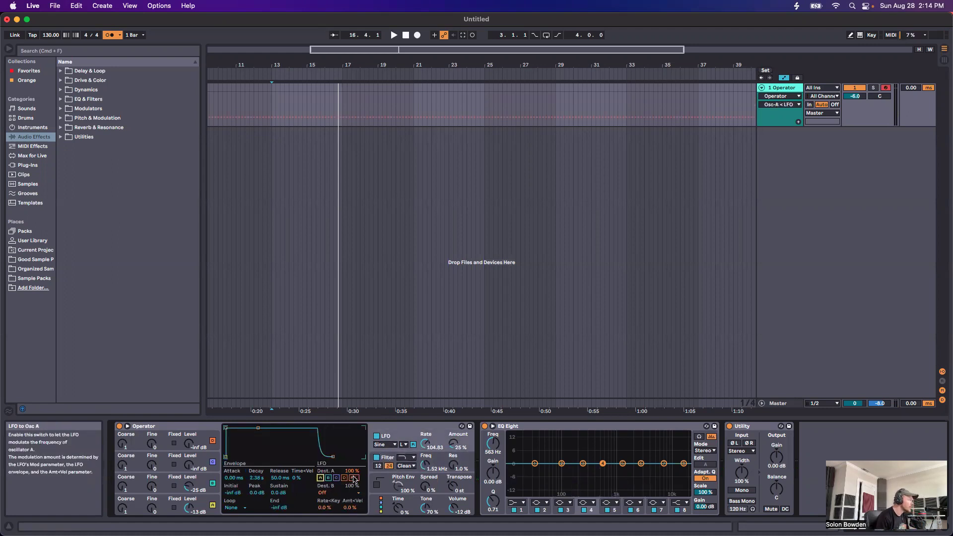
left_click(353, 478)
left_click(377, 436)
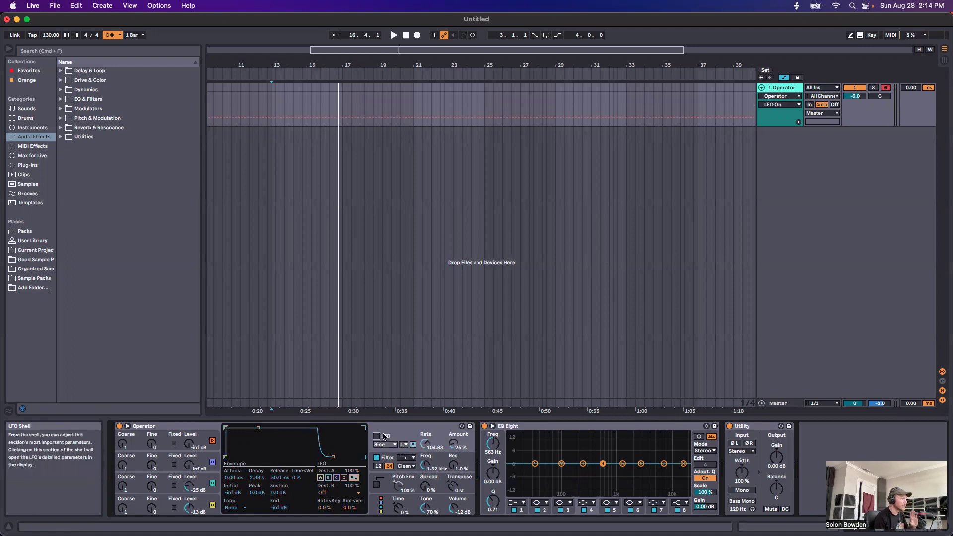
Show the filter envelope, set its attack to 635 ms, and try its modulation amount before returning it to 0 %
left_click(391, 460)
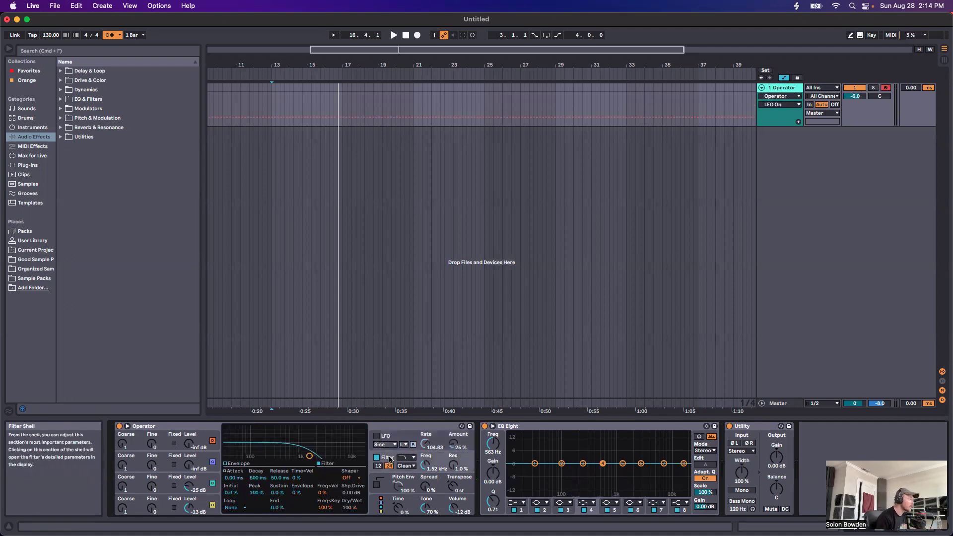
left_click(235, 465)
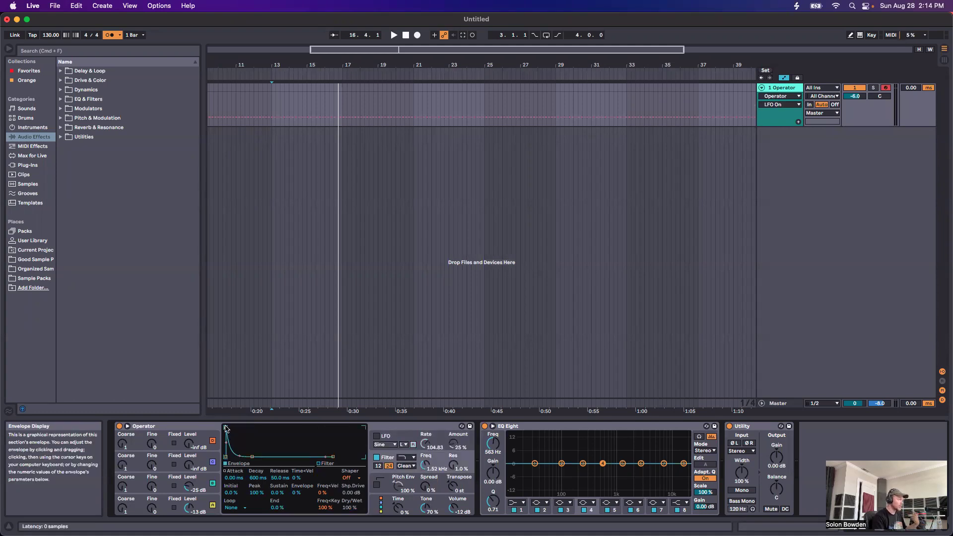
left_click_drag(229, 428, 258, 427)
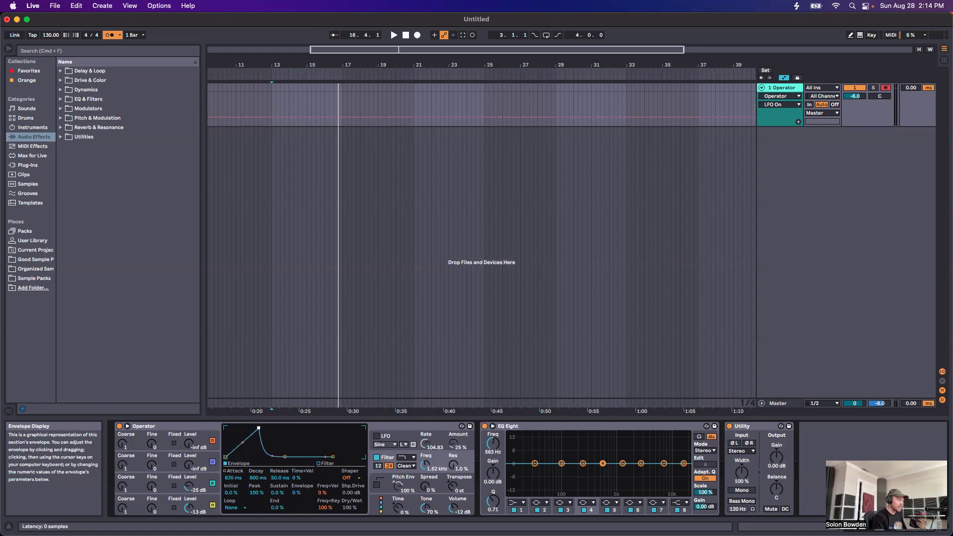
left_click_drag(257, 430, 257, 430)
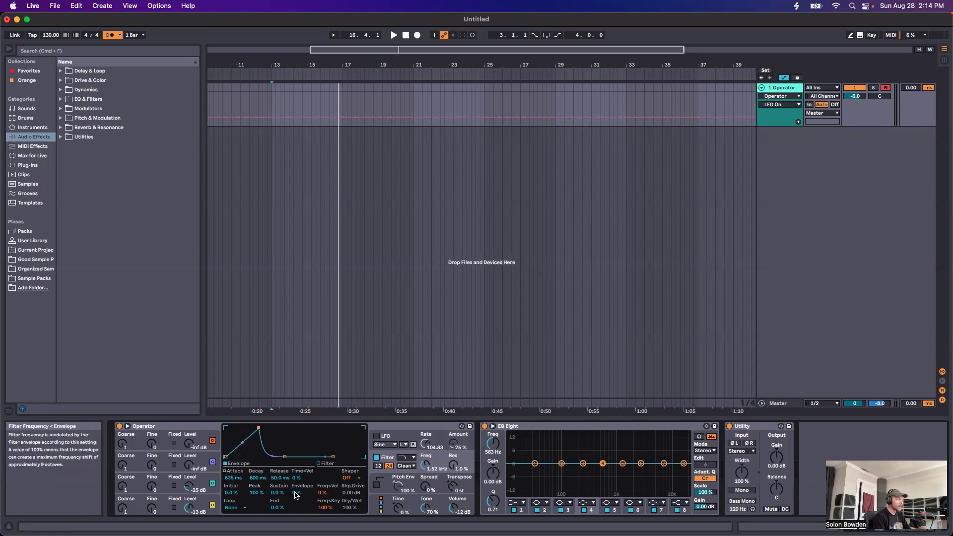
left_click_drag(299, 497, 299, 522)
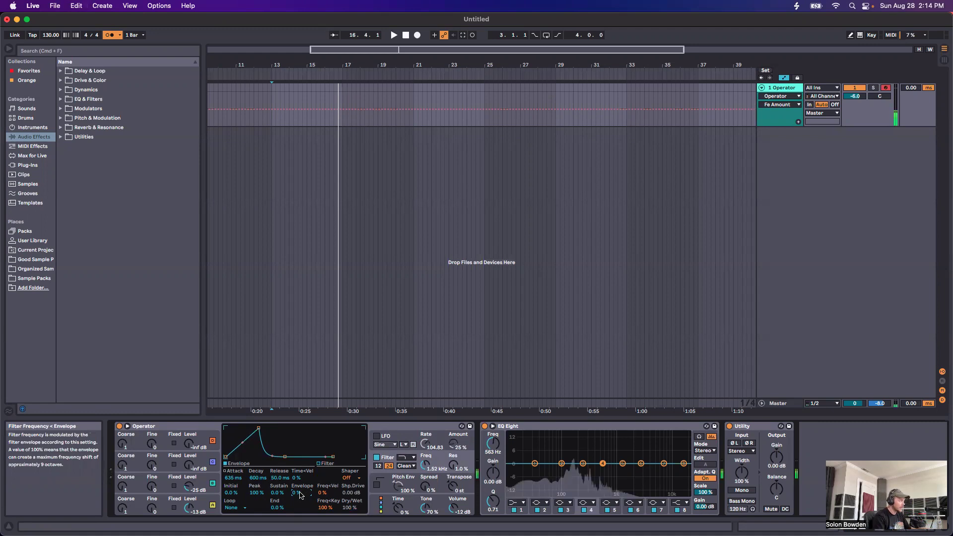
Set the filter resonance to 52 % and sweep the cutoff through 4.23 kHz and 1.08 kHz, finishing at 5.17 kHz with the filter envelope shown
left_click_drag(426, 466, 425, 457)
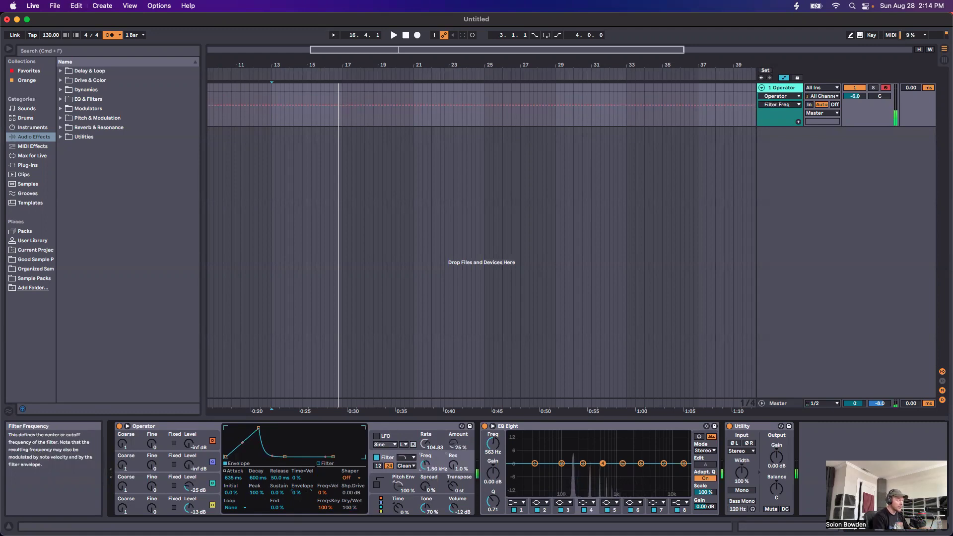
left_click(327, 464)
mouse_move(327, 455)
left_mouse_down()
mouse_move(335, 456)
mouse_move(317, 456)
mouse_move(327, 455)
left_mouse_up()
left_click_drag(425, 466, 426, 464)
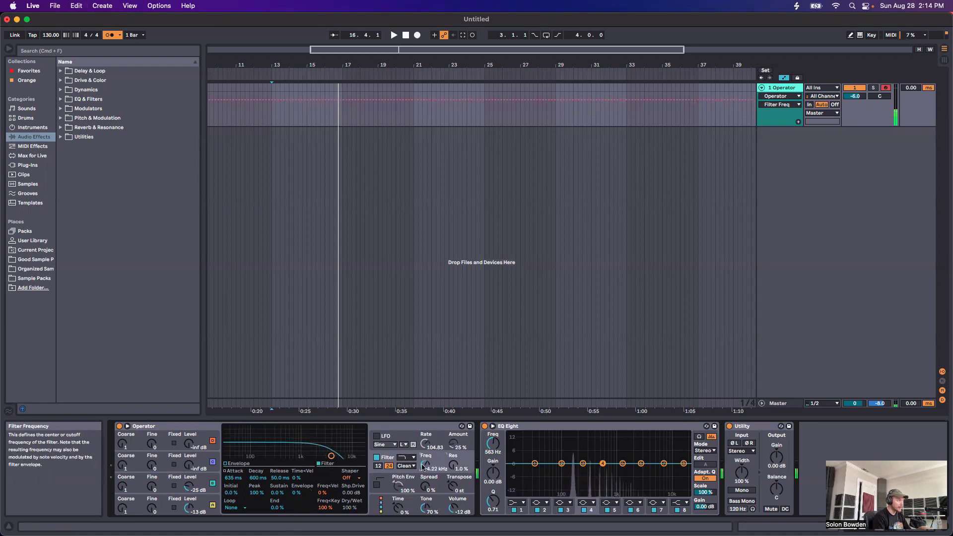
left_click_drag(329, 455, 302, 444)
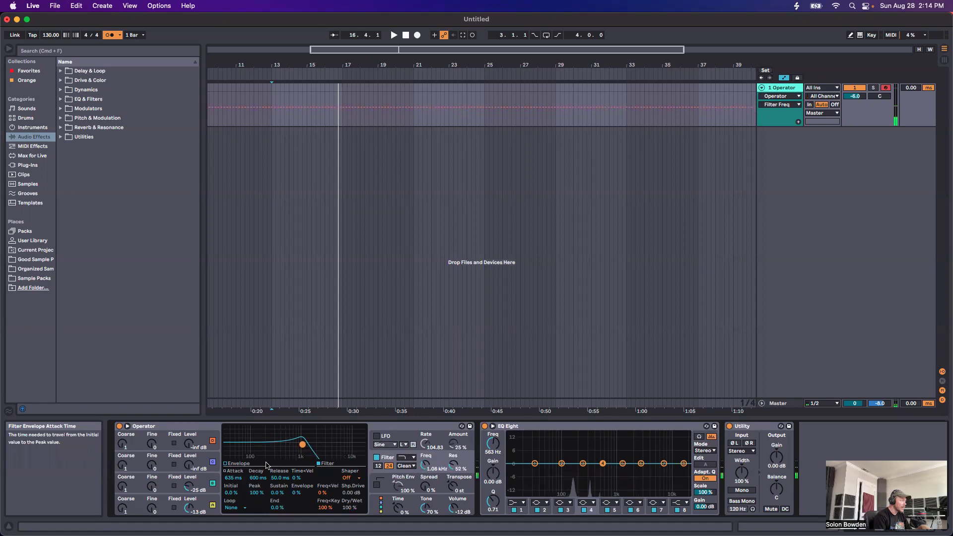
left_click(236, 464)
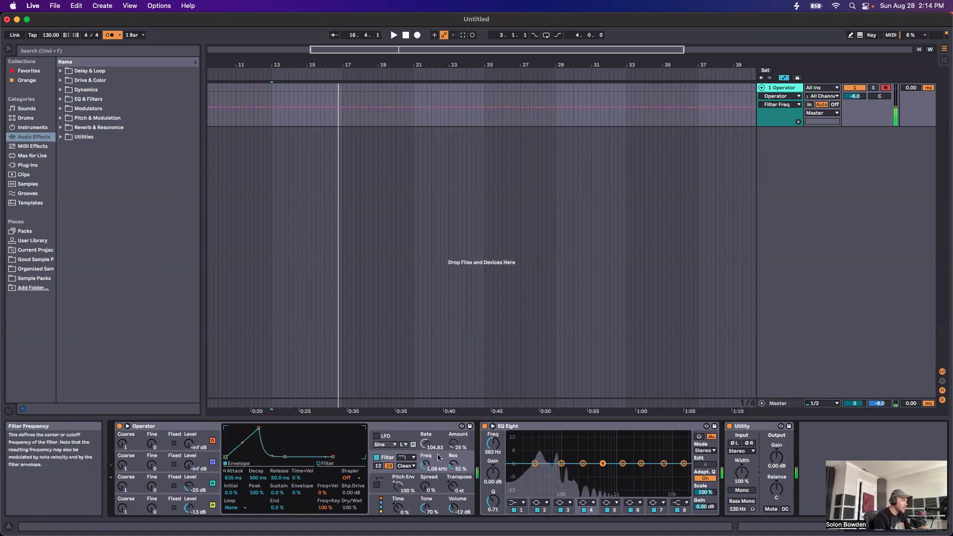
left_click_drag(424, 469, 424, 442)
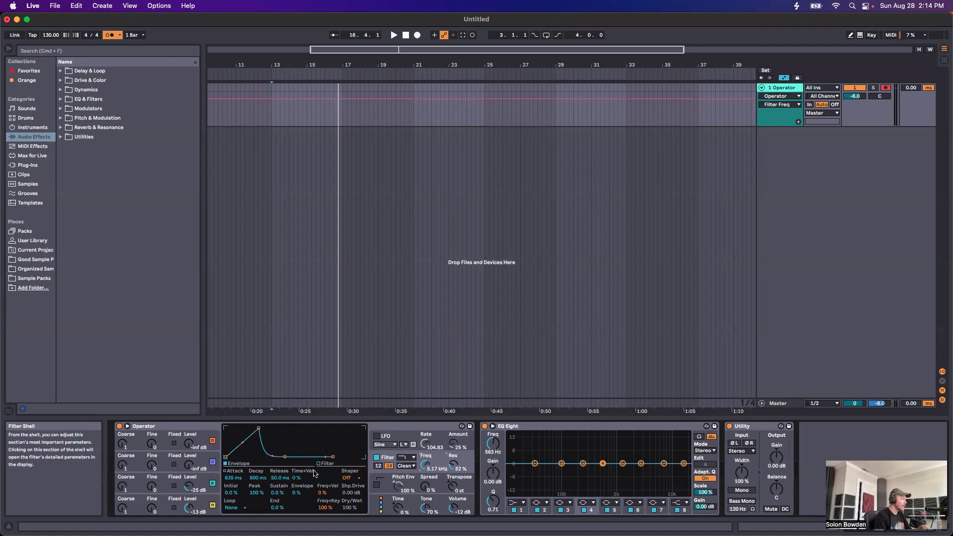
Adjust the filter envelope's modulation amount, shorten its attack to about 190 ms, and lengthen its decay
left_click(300, 499)
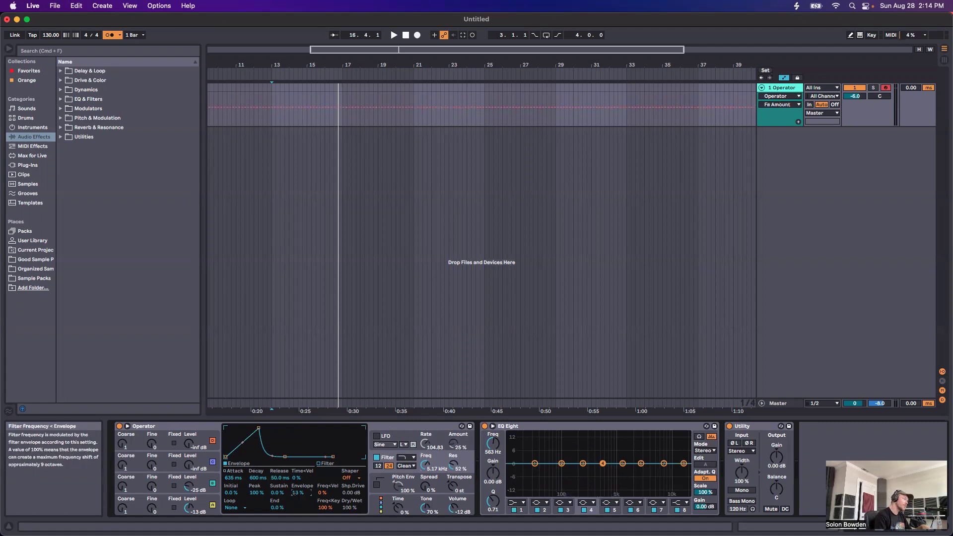
left_click_drag(258, 428, 253, 428)
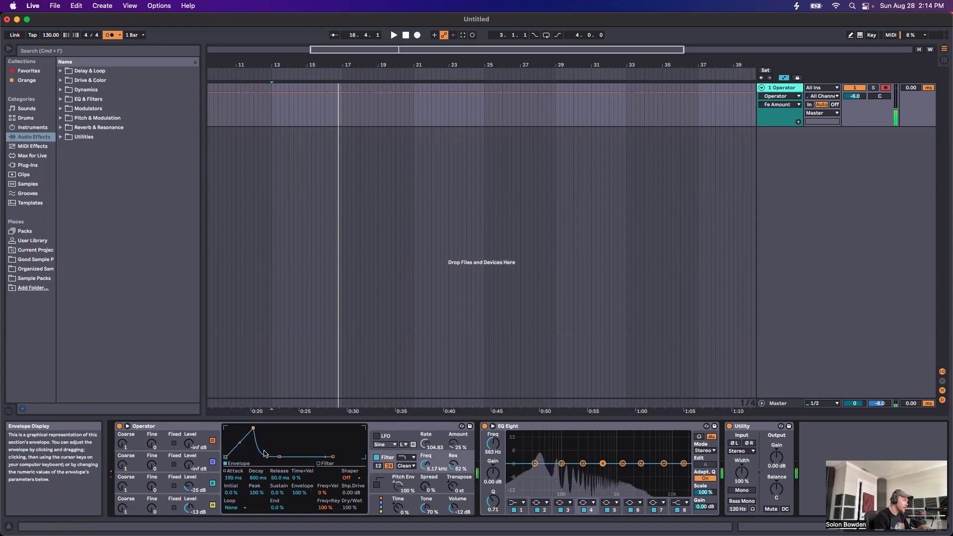
left_click_drag(277, 458, 287, 456)
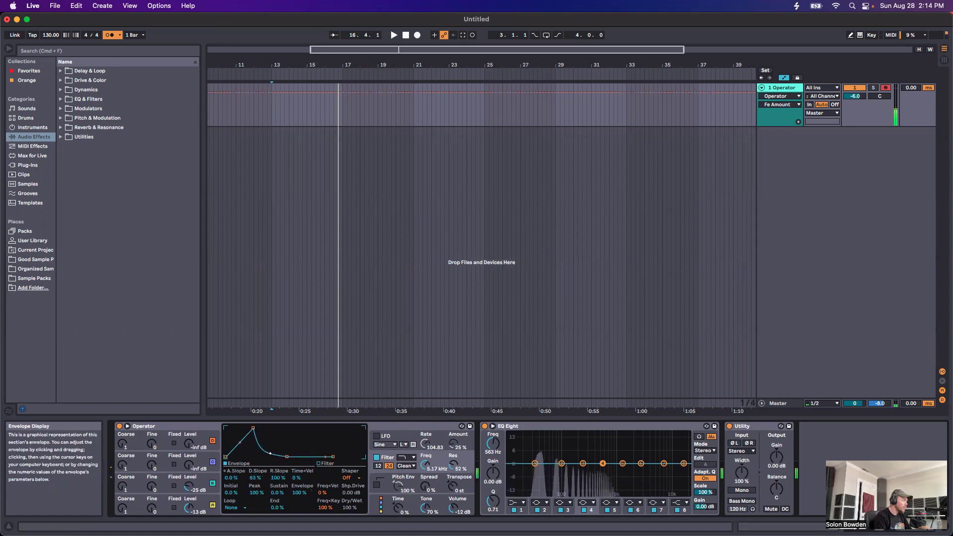
Set the filter to a 30.0 ms envelope attack, 816 ms decay, 14.3 kHz cutoff, 66 % resonance and a 12 dB slope
left_click_drag(253, 428, 257, 485)
left_click(286, 456)
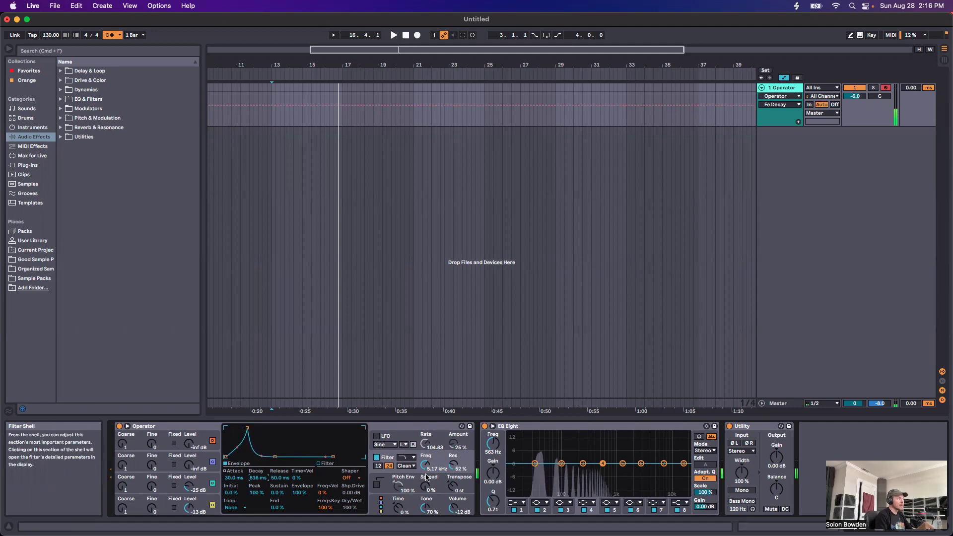
left_click(427, 468)
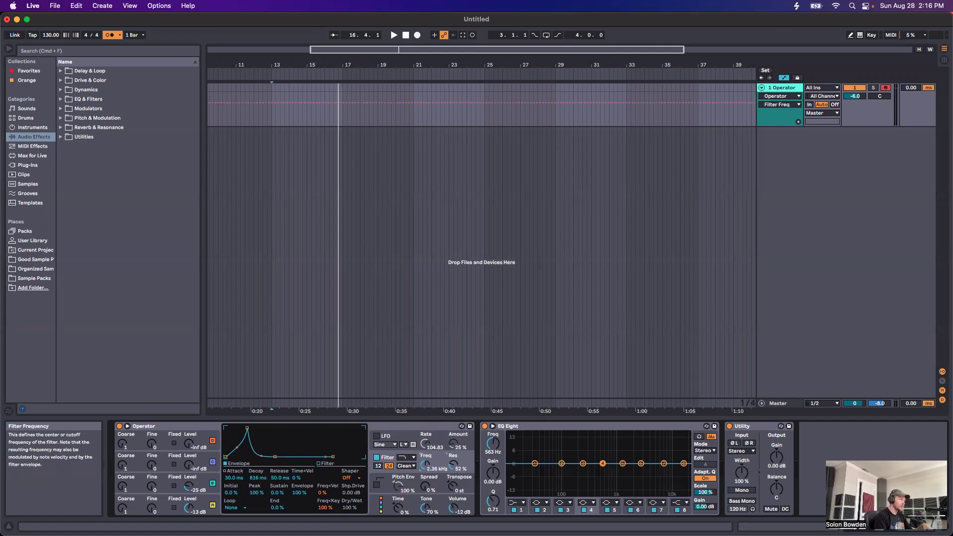
left_click_drag(425, 465, 449, 455)
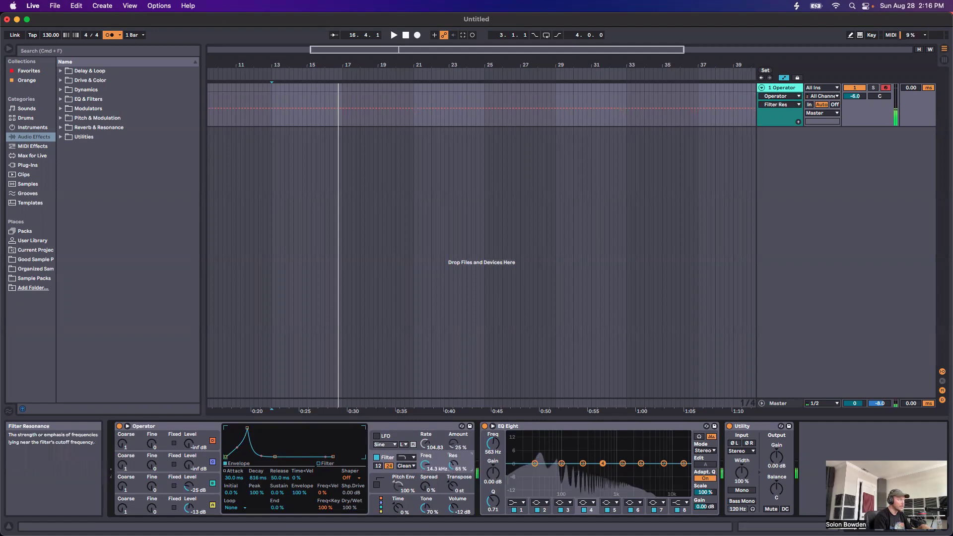
left_click(378, 466)
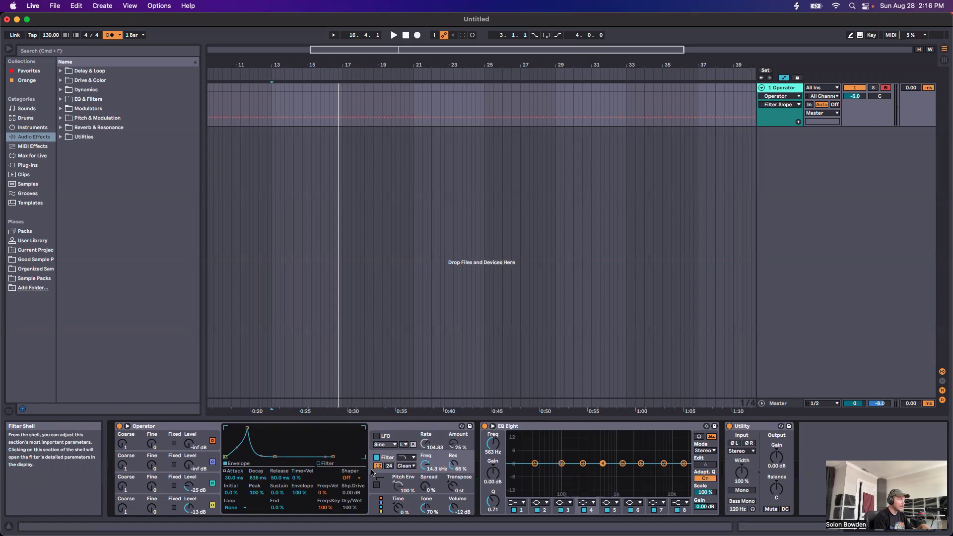
Set the filter's shaper to Soft and its shaper drive to 3.94 dB
left_click(348, 478)
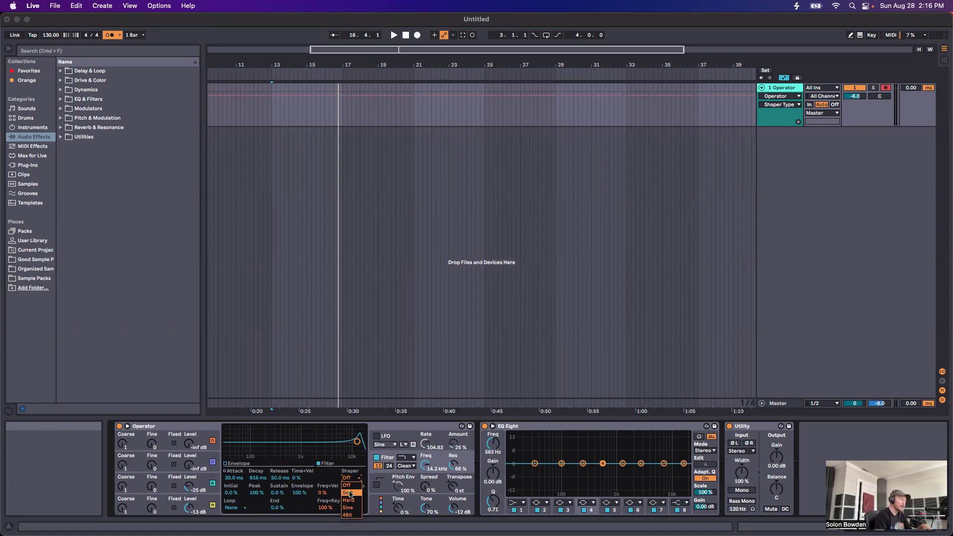
left_click(350, 493)
left_click_drag(351, 495, 351, 491)
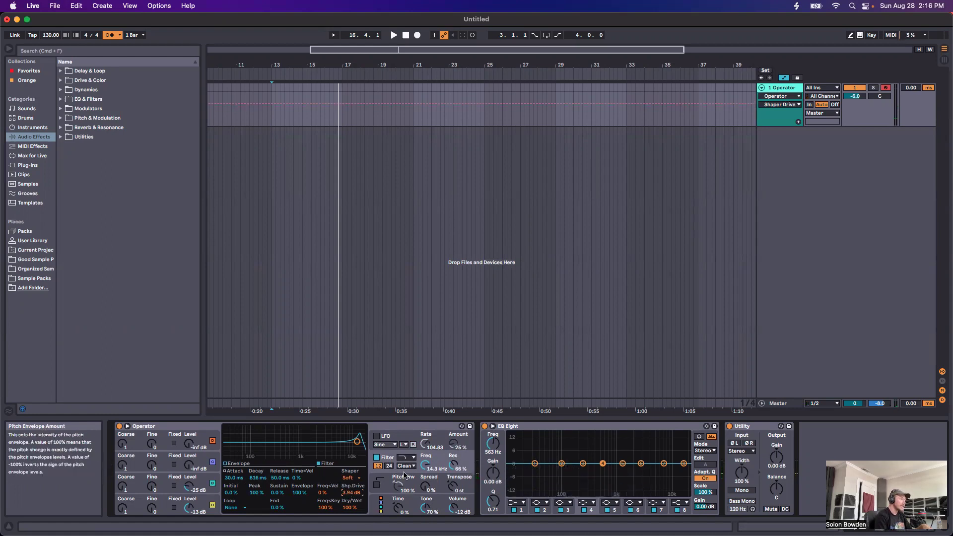
Switch the filter circuit to OSR with 5.81 dB of filter drive, and set a 24 dB slope with the cutoff at 474 Hz
left_click(407, 465)
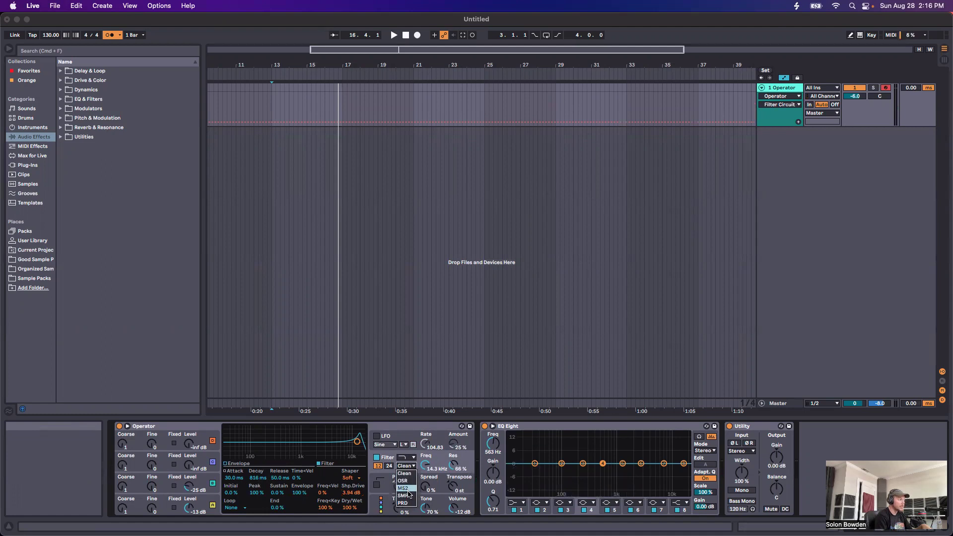
left_click(402, 480)
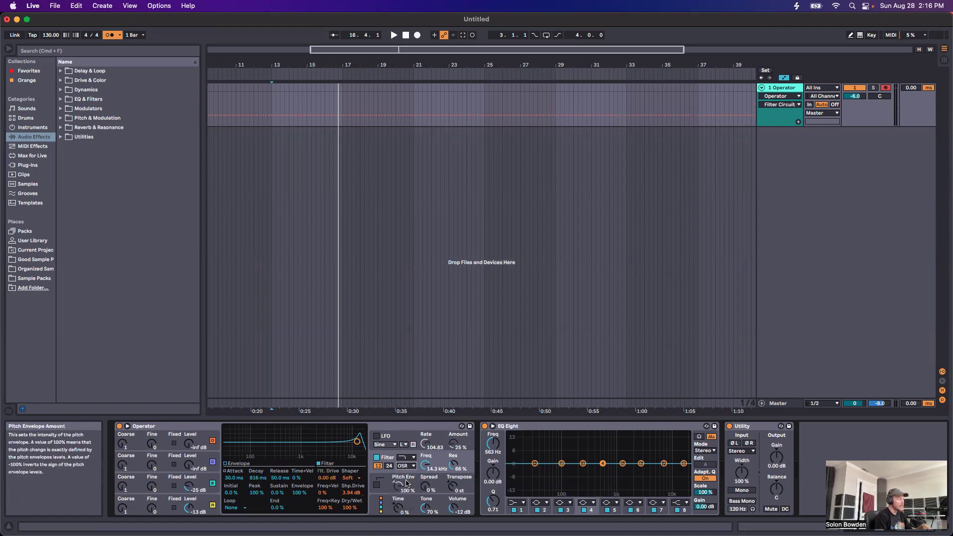
left_click_drag(326, 481, 326, 474)
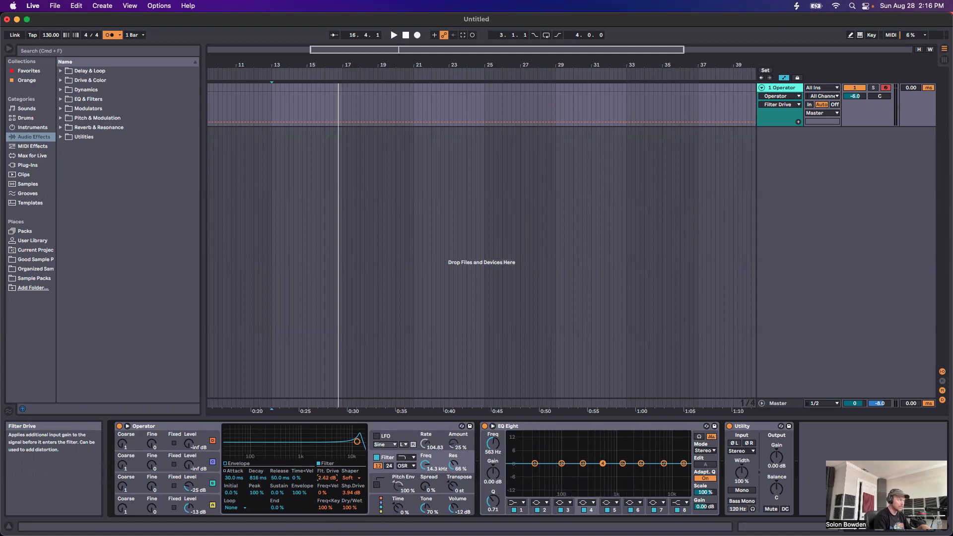
left_click_drag(326, 477, 326, 465)
mouse_move(427, 464)
left_mouse_down()
mouse_move(427, 498)
mouse_move(424, 461)
left_mouse_up()
left_click(390, 467)
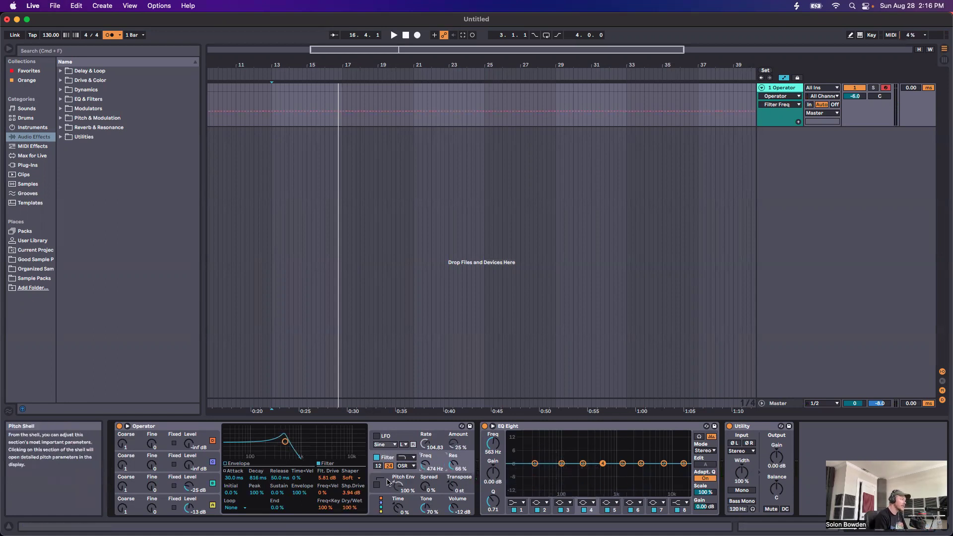
Turn on the pitch envelope, turn off the filter, and try the pitch envelope amount before returning it to 100 %
left_click(387, 484)
left_click(376, 486)
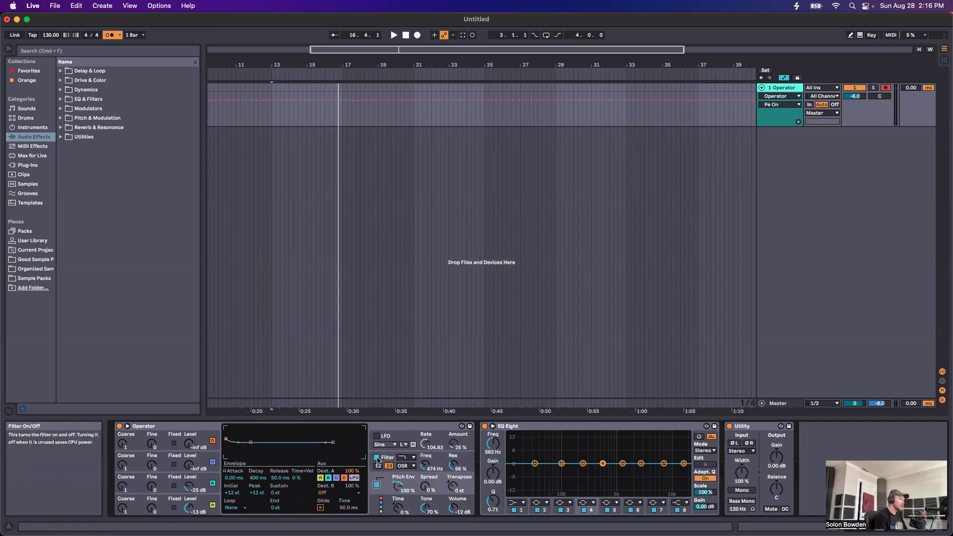
left_click(377, 458)
left_click(388, 479)
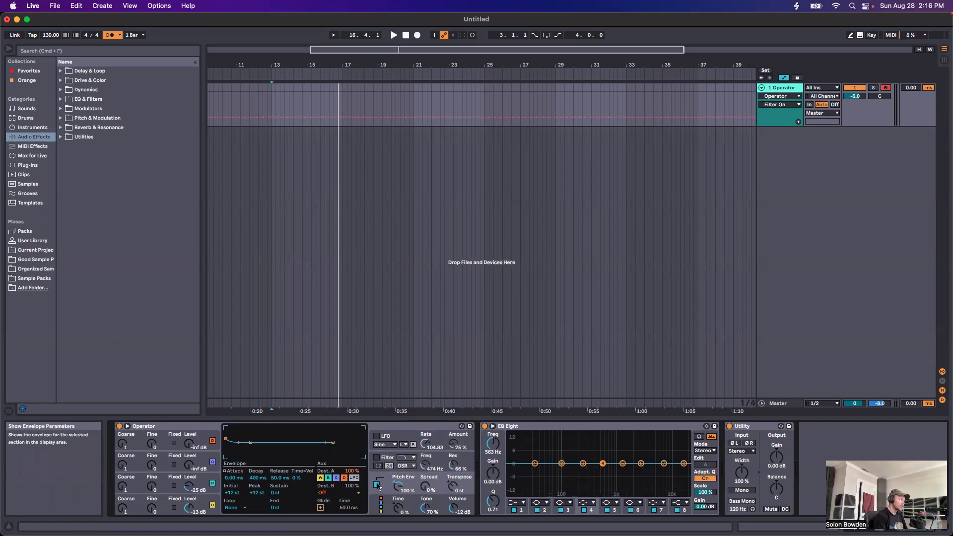
left_click(398, 488)
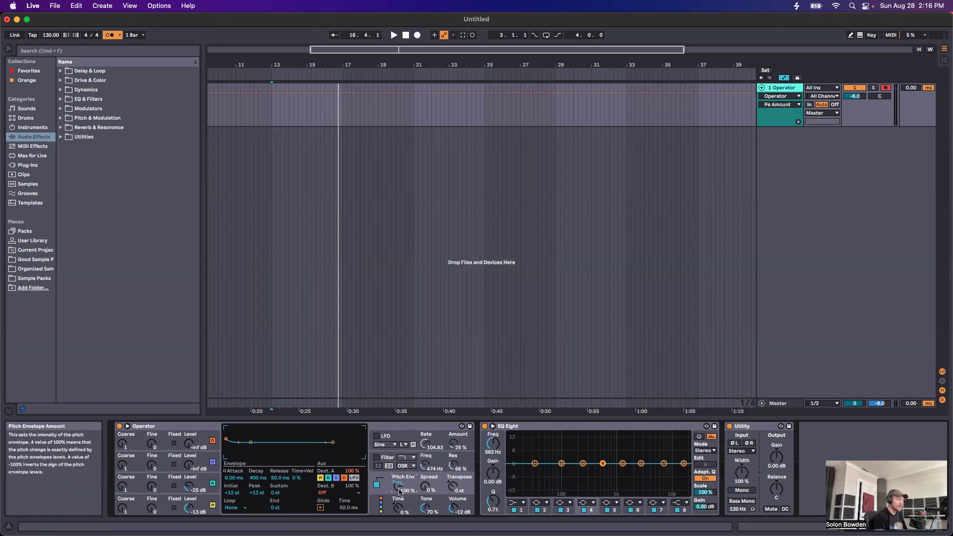
left_click_drag(403, 495, 404, 526)
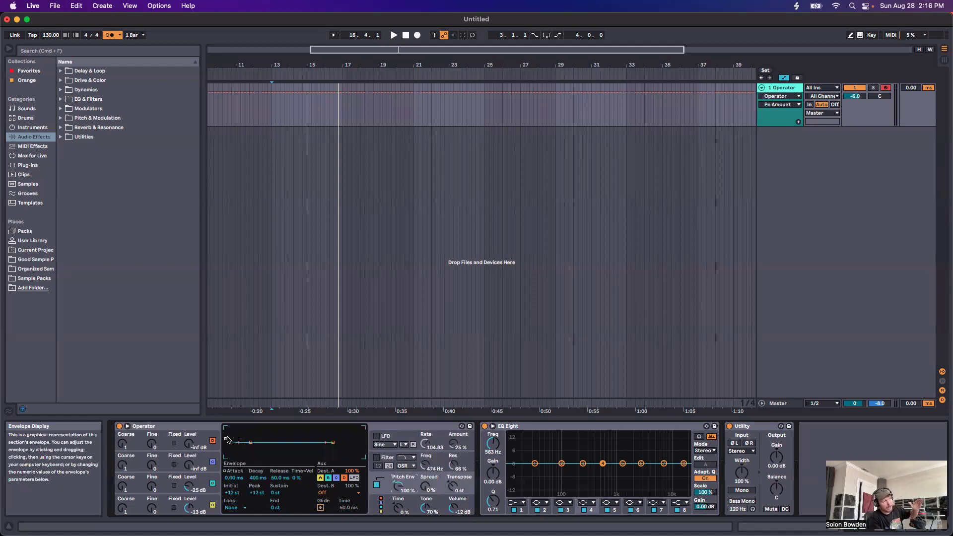
Set the pitch envelope's peak to -28 st and lengthen its decay to 1.25 s
left_click_drag(227, 441, 225, 447)
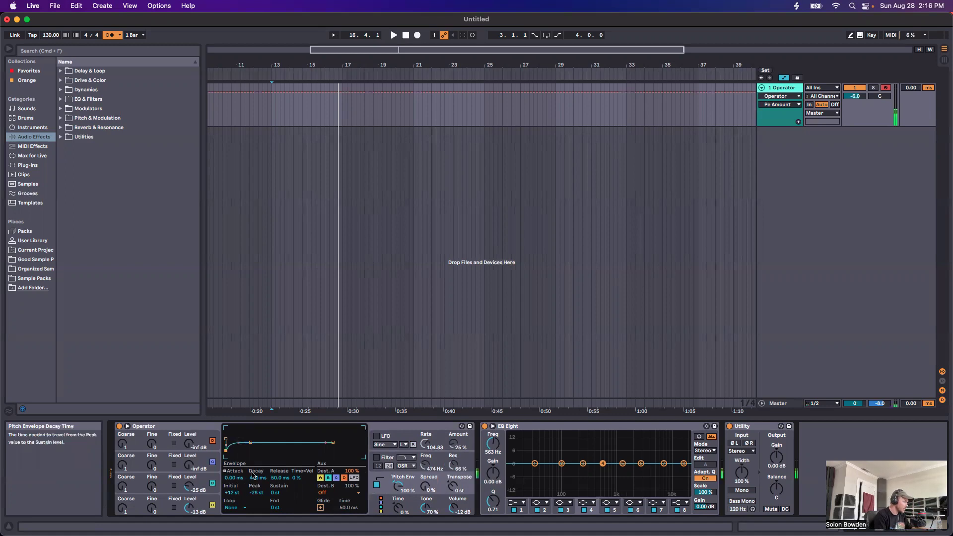
left_click_drag(257, 479, 256, 427)
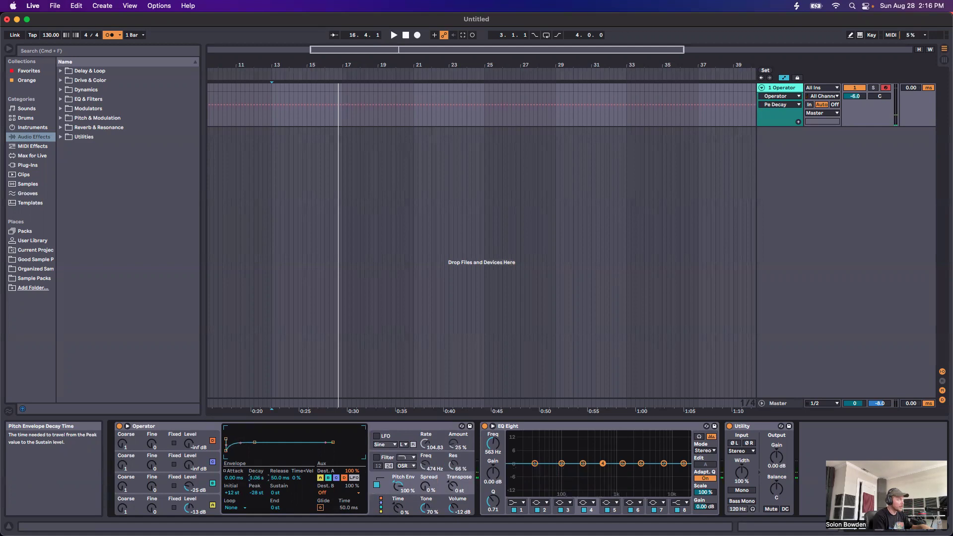
left_click_drag(257, 478, 257, 480)
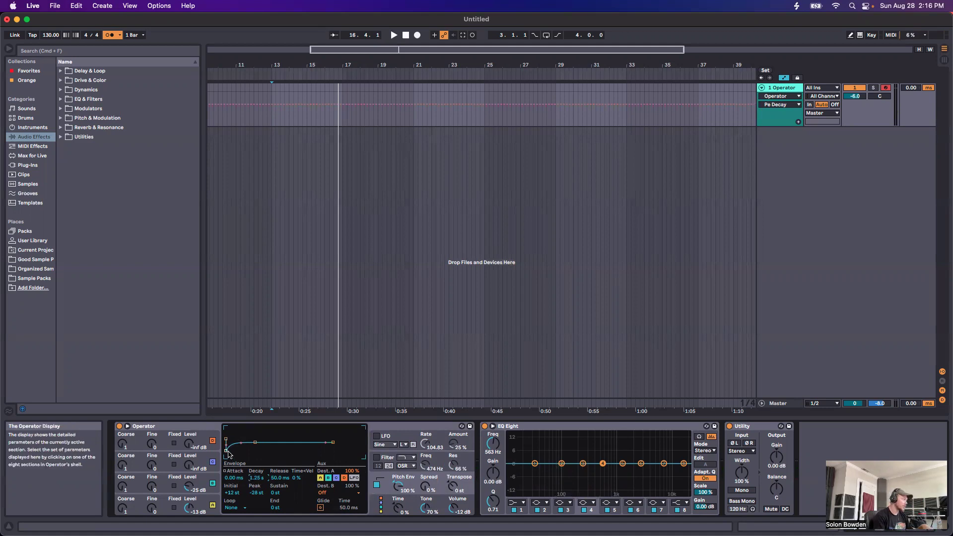
Set the pitch envelope's peak to +34 st and decay to 206 ms, and reduce its amount to 0 %
left_click_drag(226, 449, 226, 430)
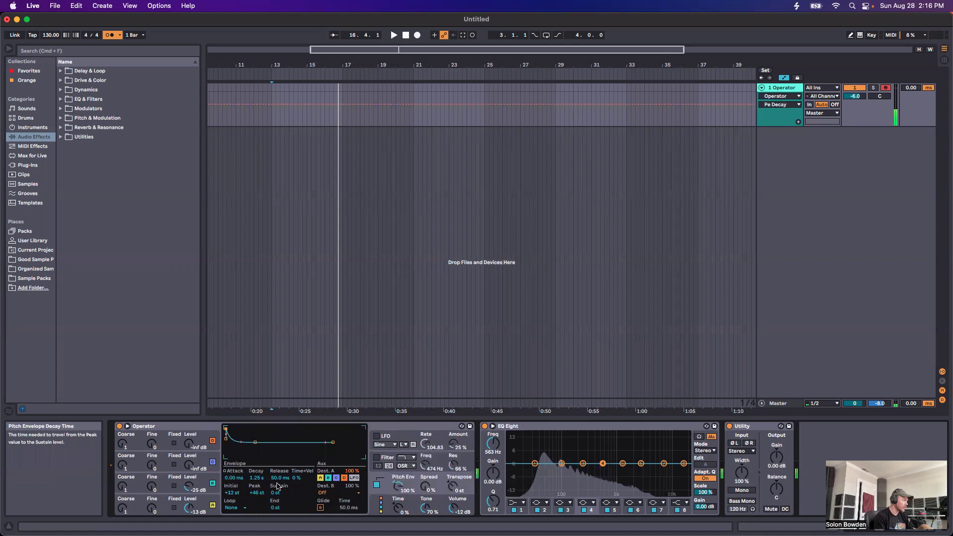
left_click_drag(257, 478, 257, 493)
left_click_drag(226, 430, 225, 435)
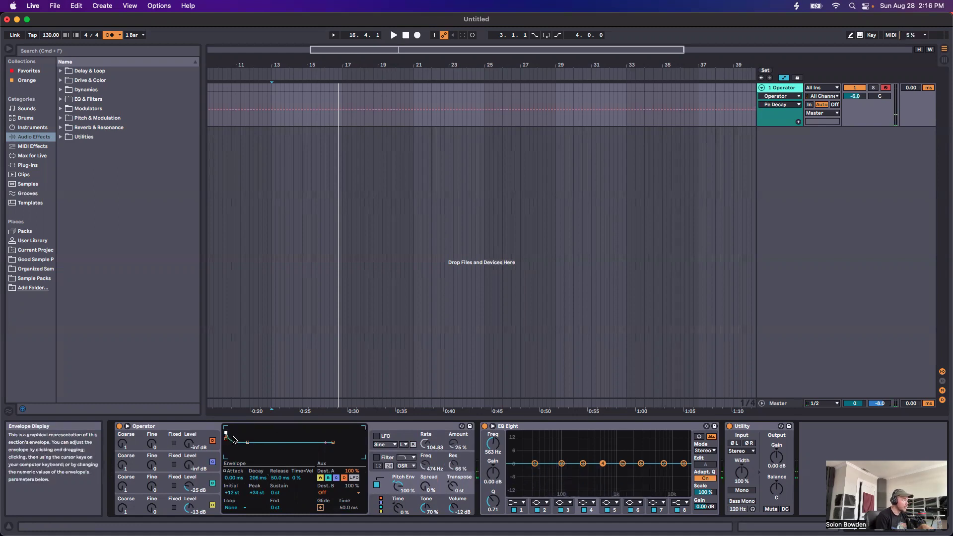
left_click_drag(398, 486, 397, 485)
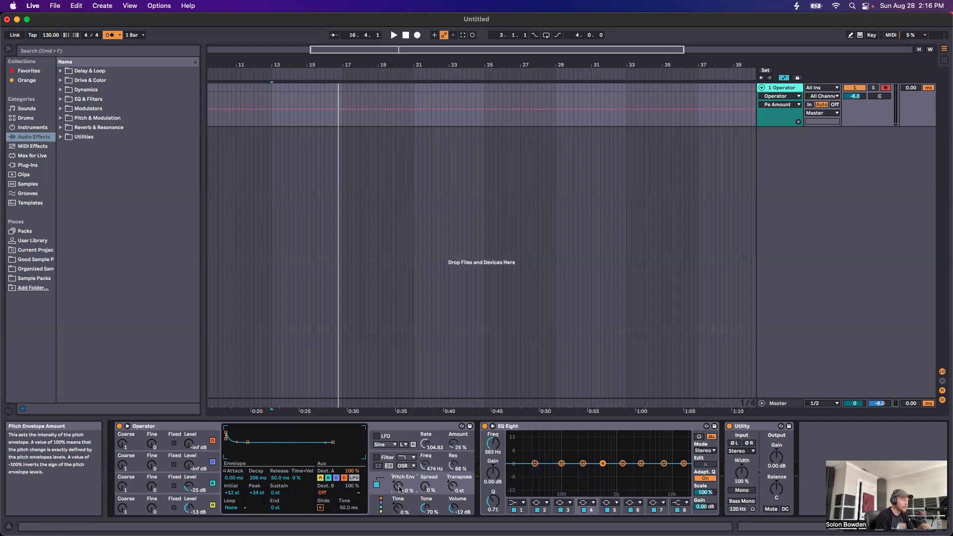
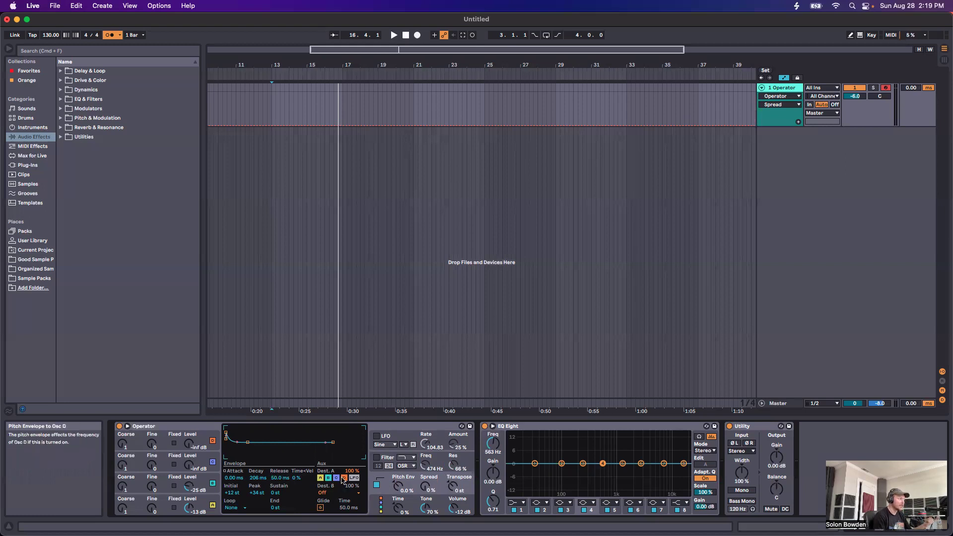
Review the Dest. B targets of the pitch envelope and the LFO, keeping both set to Off and the LFO switched off
left_click(323, 493)
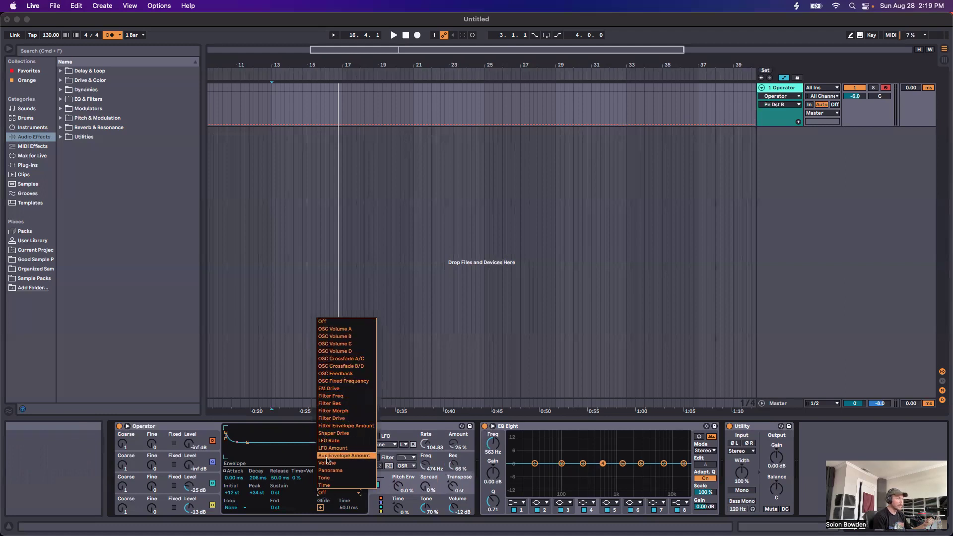
left_click(323, 493)
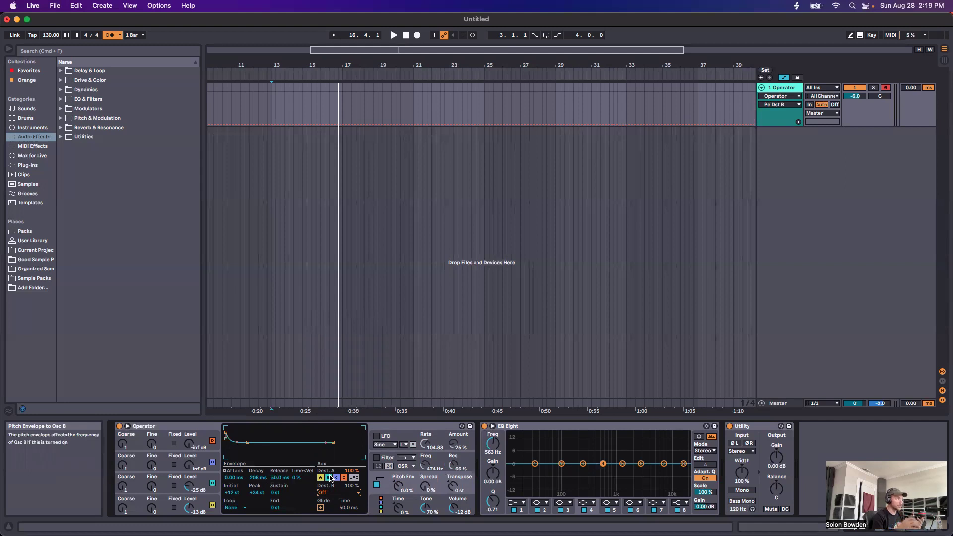
left_click(384, 461)
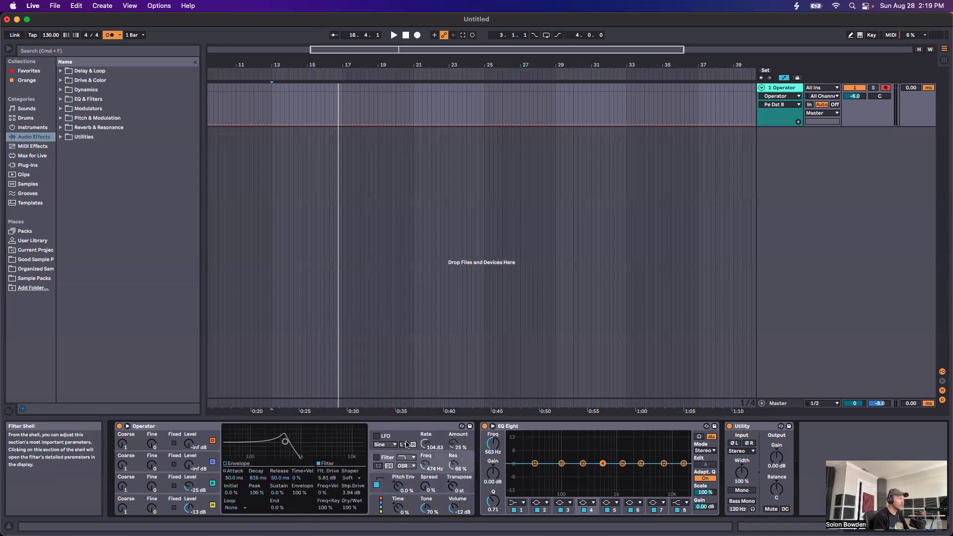
left_click(407, 445)
left_click(322, 493)
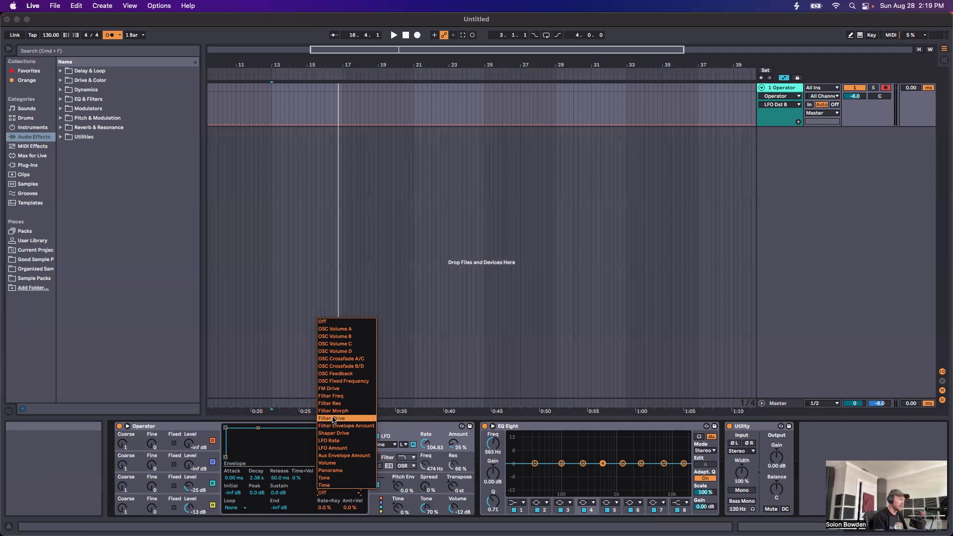
left_click(309, 497)
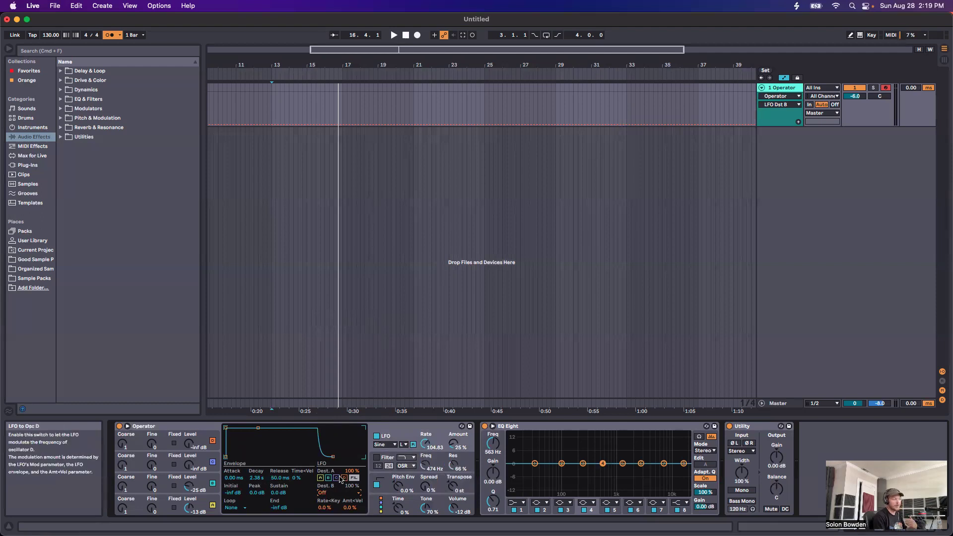
left_click(377, 436)
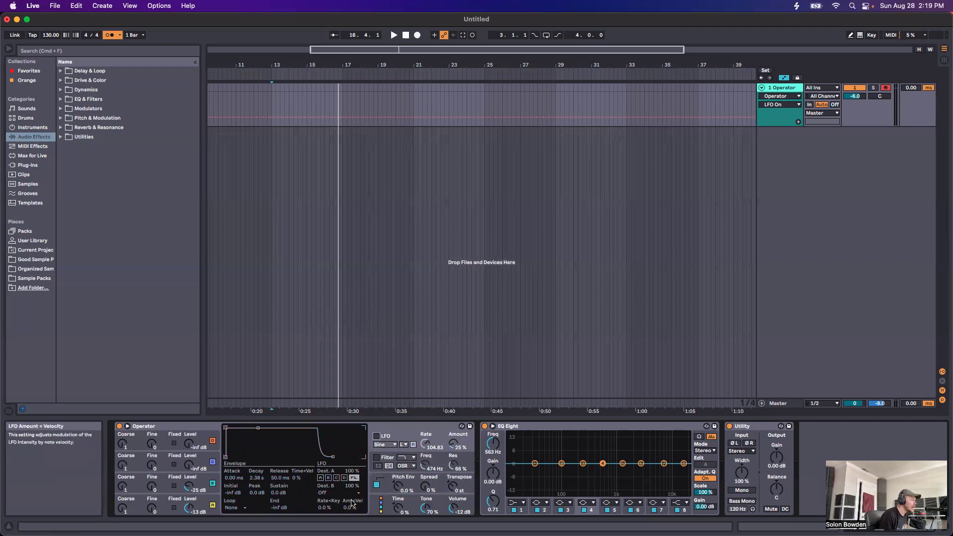
Show Operator's global settings and limit the number of voices to 1
left_click(389, 485)
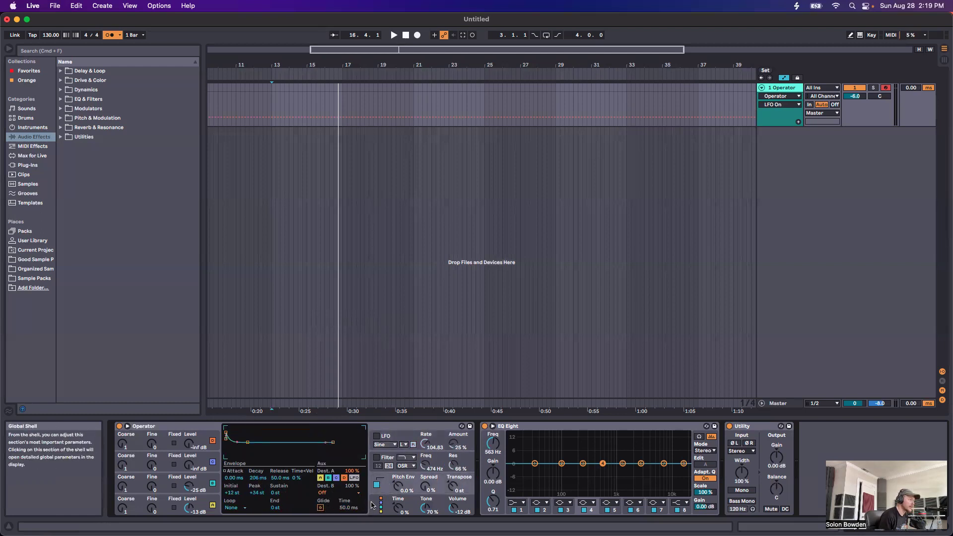
left_click(380, 505)
left_click(229, 508)
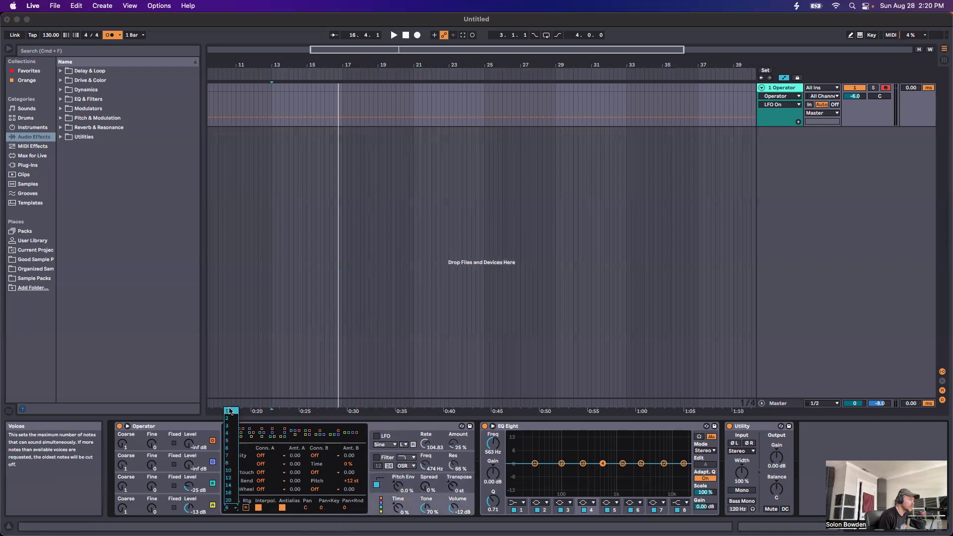
left_click(229, 410)
Turn on Glide in the pitch settings, compare the sound with it off and on, and set the glide time to 66.1 ms
left_click(385, 482)
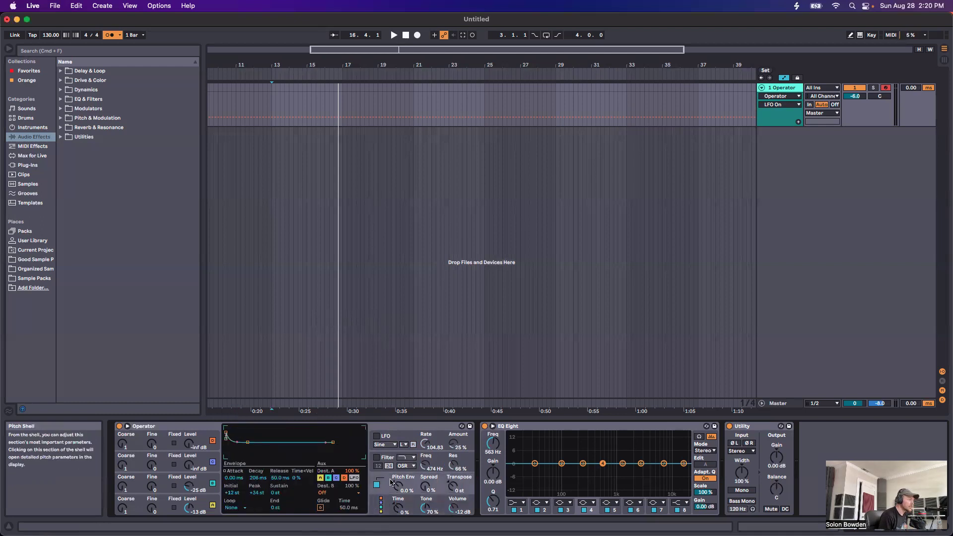
left_click(320, 507)
left_click_drag(349, 508, 349, 506)
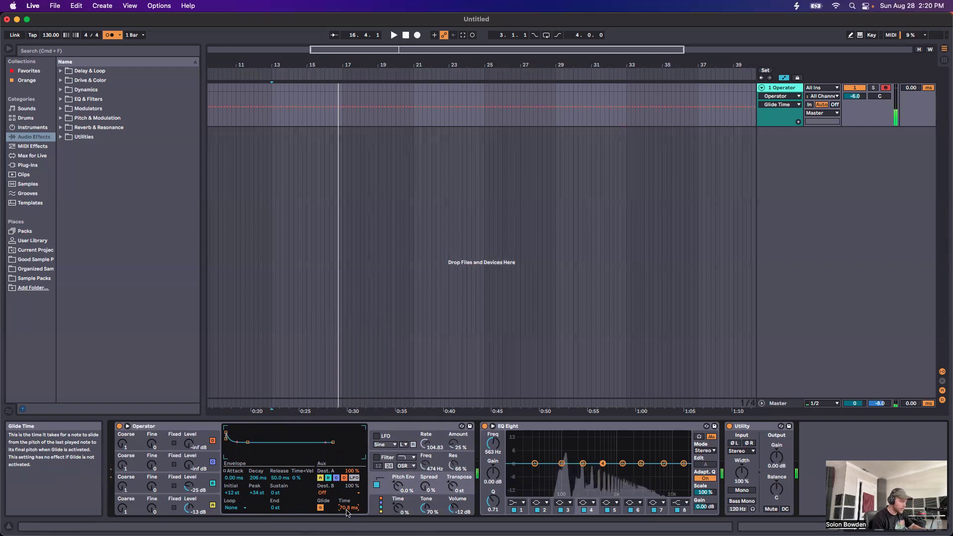
left_click(320, 508)
left_click(320, 508)
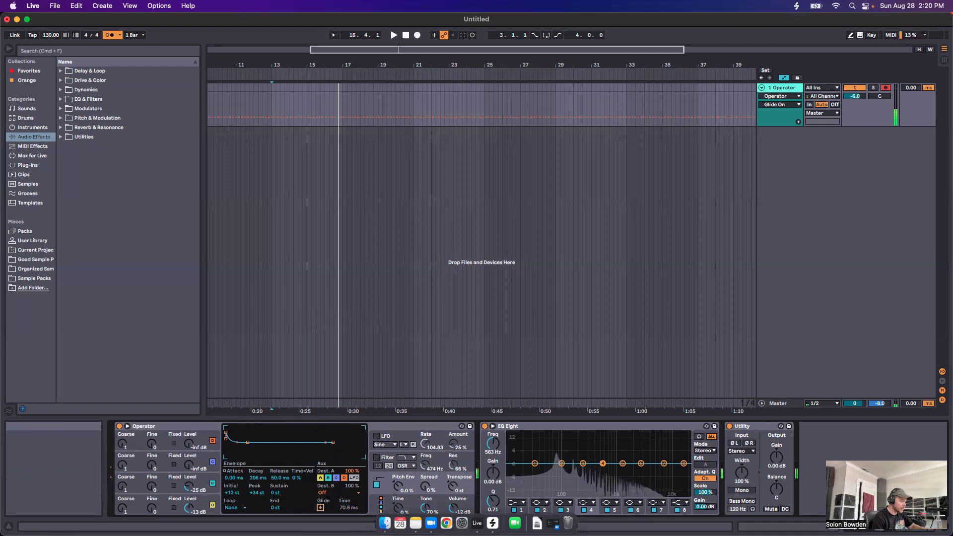
left_click(320, 508)
left_click_drag(348, 507, 348, 510)
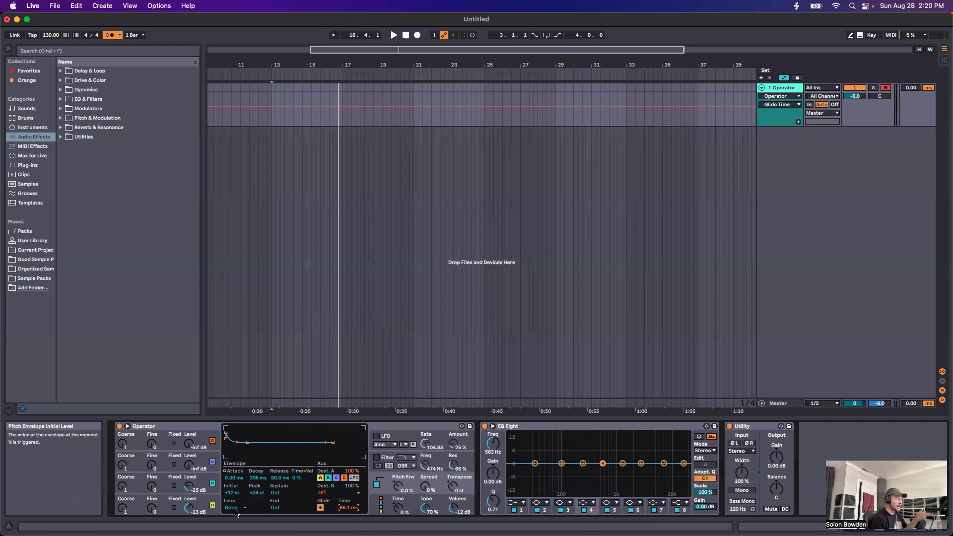
Show the filter's detailed settings and the LFO's envelope and destination settings
left_click(385, 458)
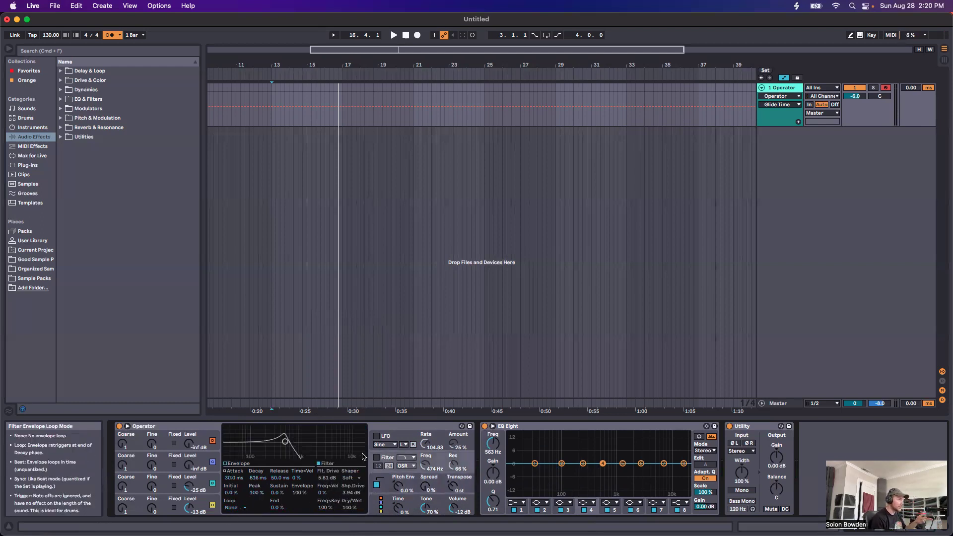
left_click(389, 438)
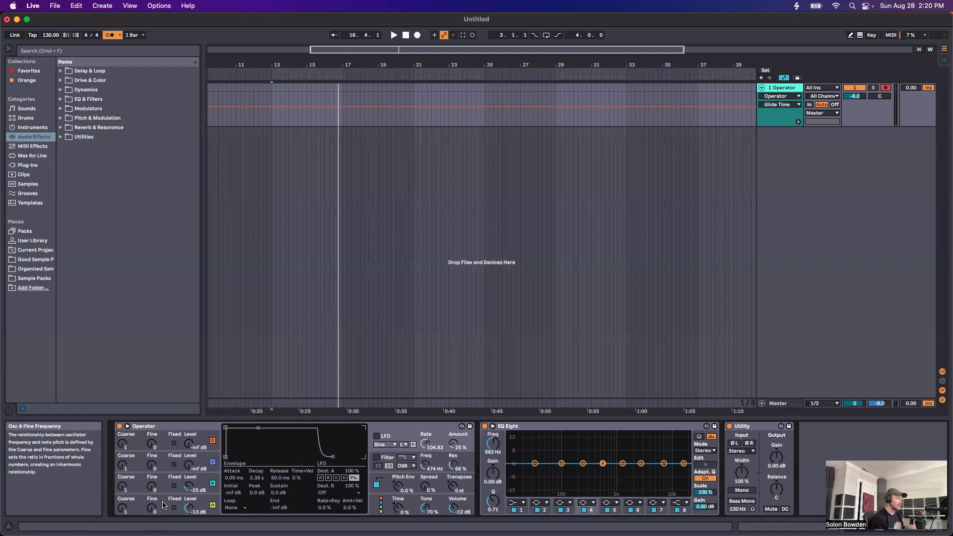
Review the filter's frequency response and envelope with the filter switched on, and switch the filter off again
left_click(152, 507)
left_click(385, 459)
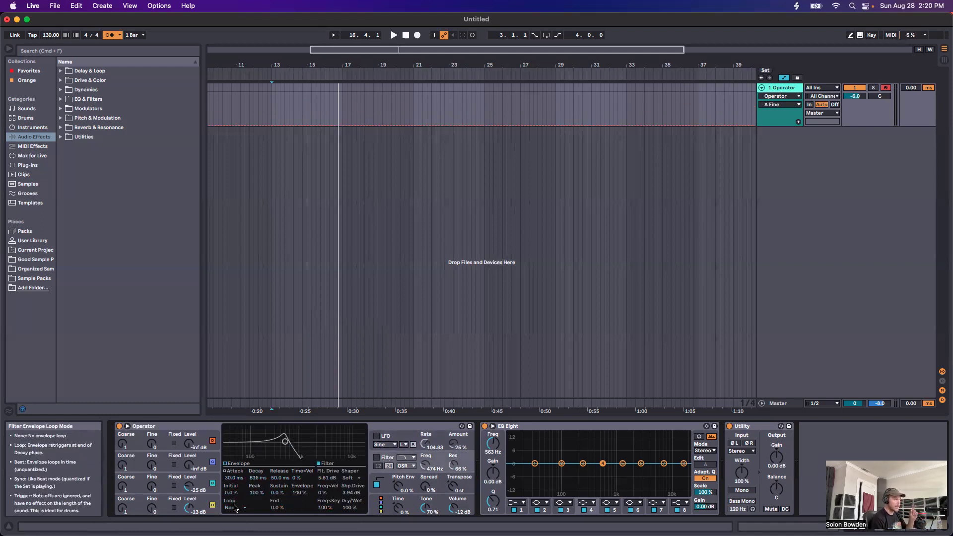
left_click(377, 457)
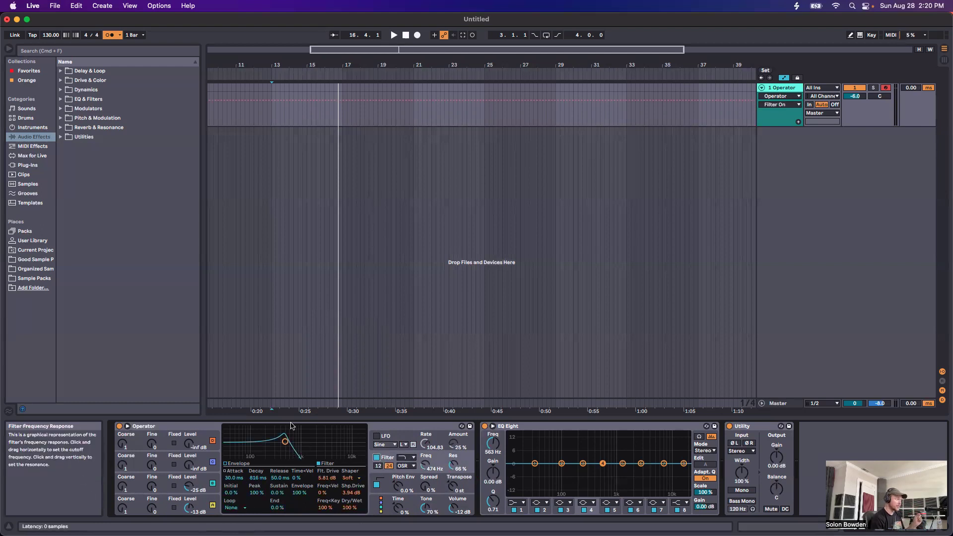
left_click(274, 464)
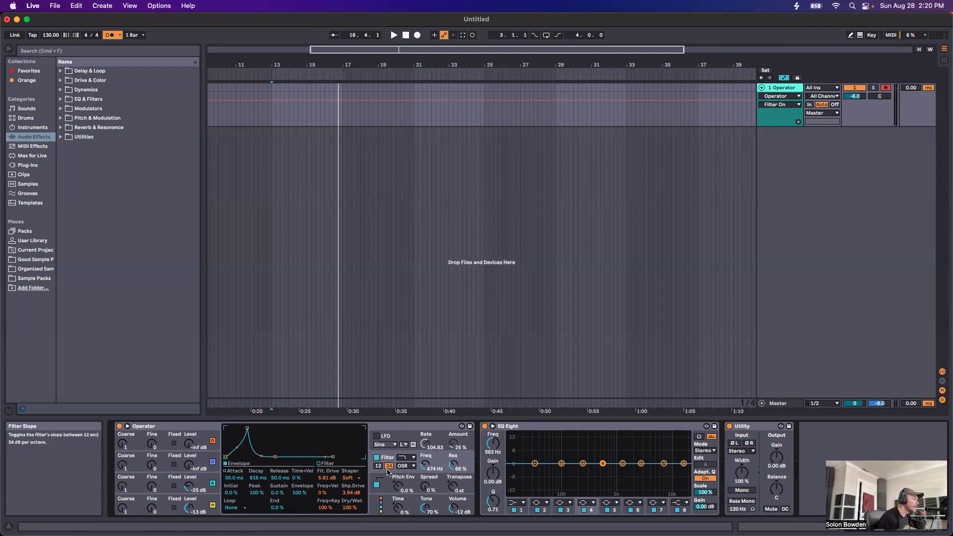
left_click(377, 455)
left_click(385, 479)
Set the number of voices to 6 in Operator's global settings
left_click(375, 506)
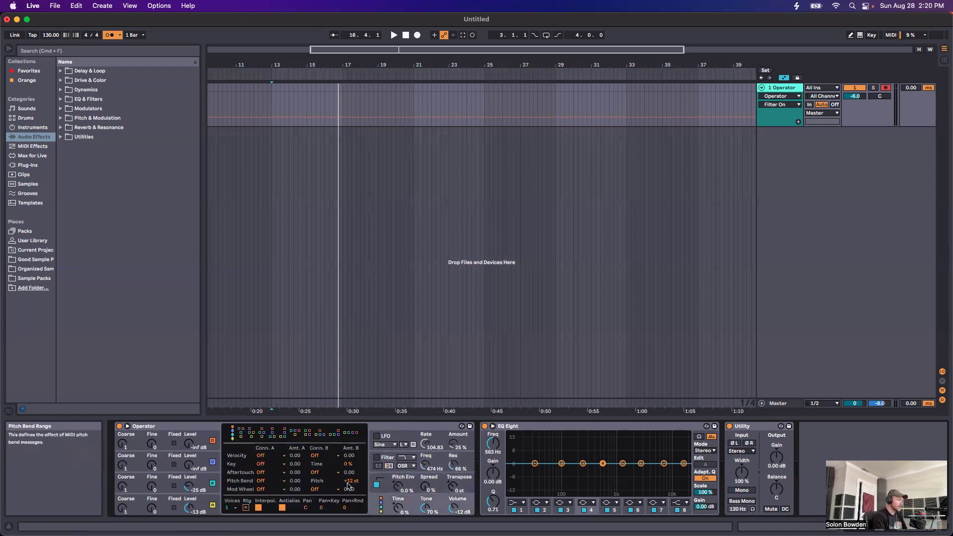
left_click(229, 508)
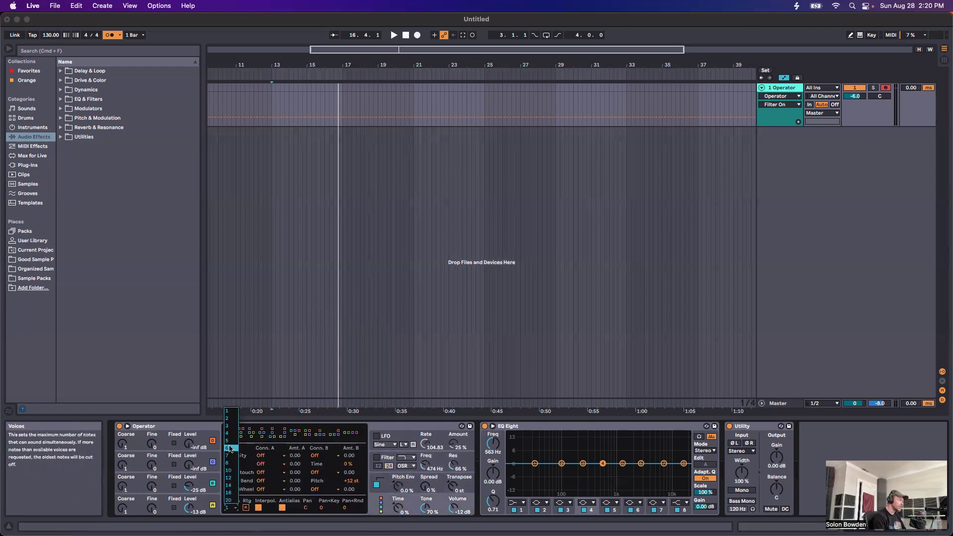
left_click(231, 443)
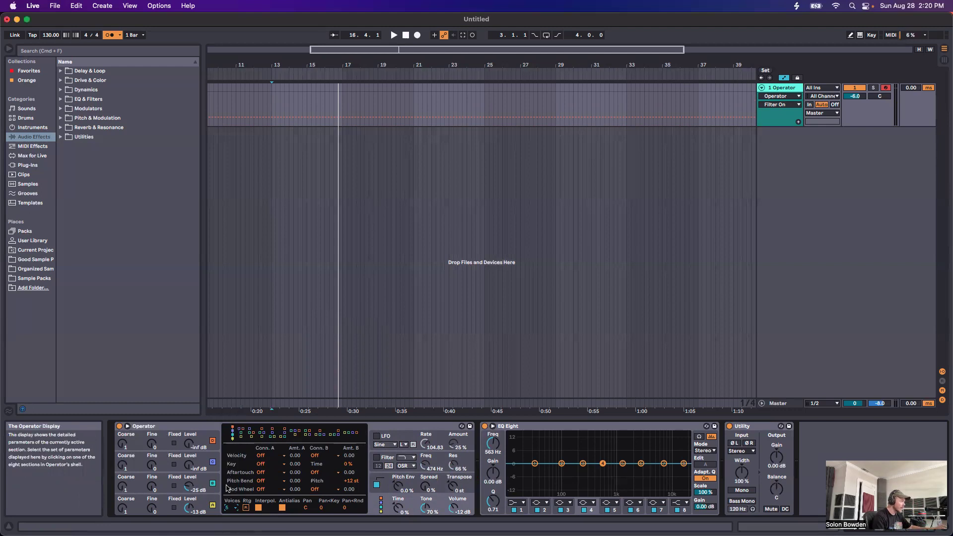
left_click(233, 509)
left_click(232, 509)
left_click(233, 510)
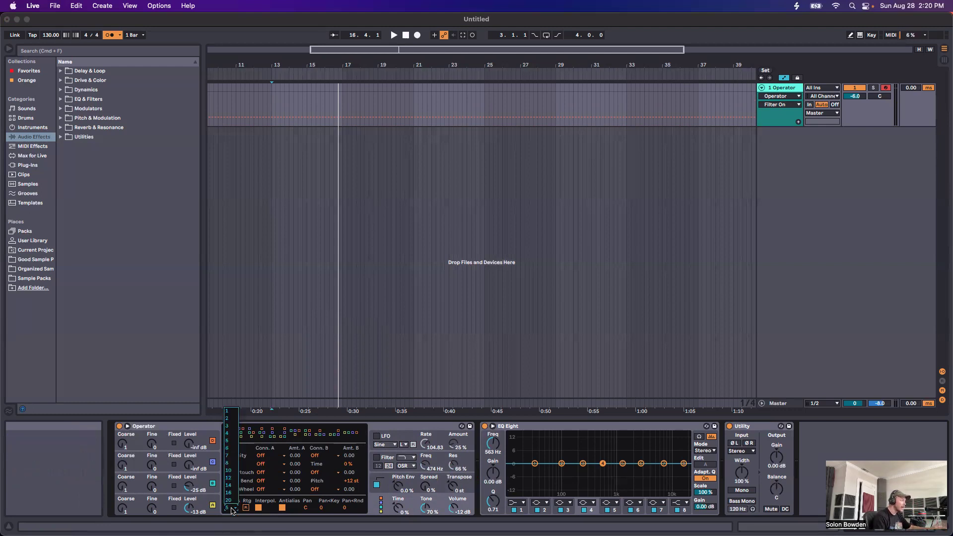
left_click(231, 448)
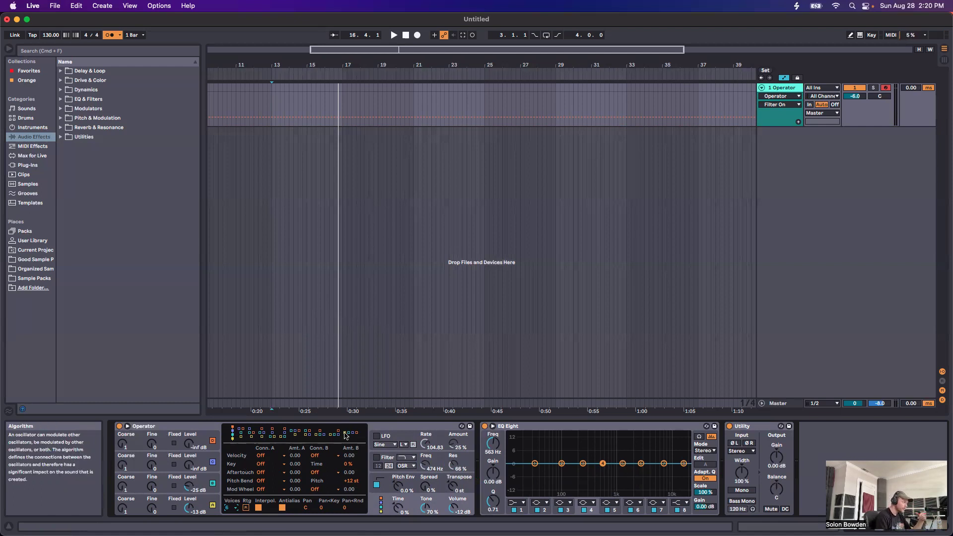
With the serial four-oscillator algorithm selected, try out oscillator C's level, settling at -41 dB
left_click(232, 434)
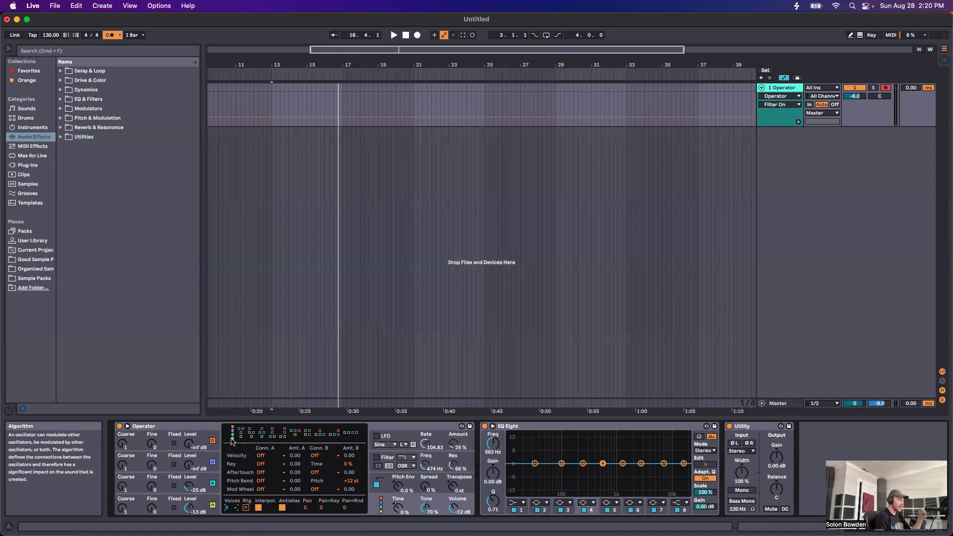
left_click_drag(189, 466, 189, 461)
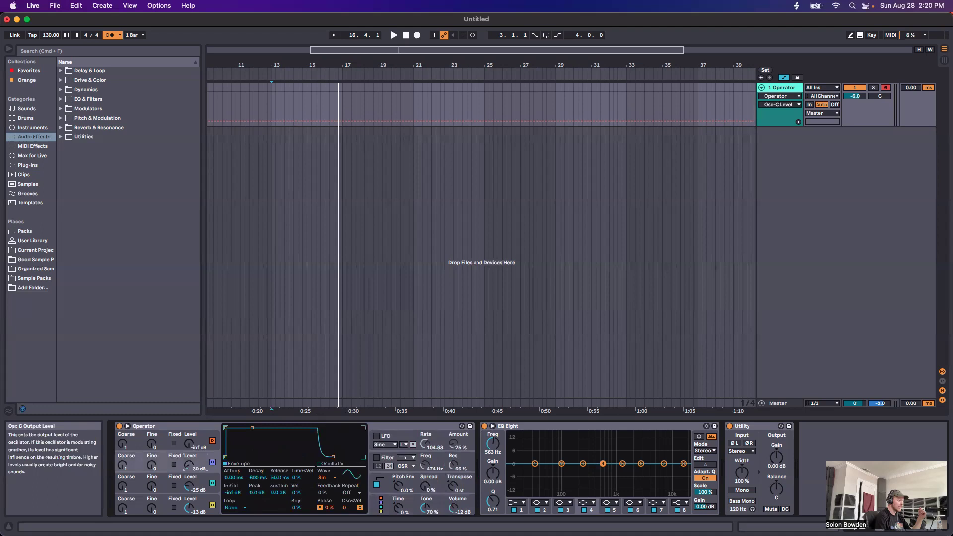
left_click(205, 489)
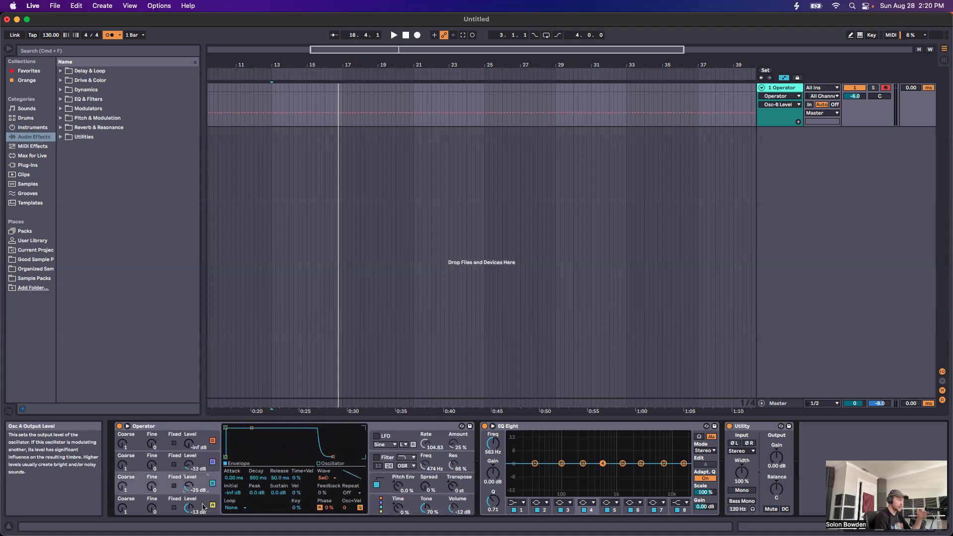
left_click(201, 505)
left_click_drag(189, 466, 190, 469)
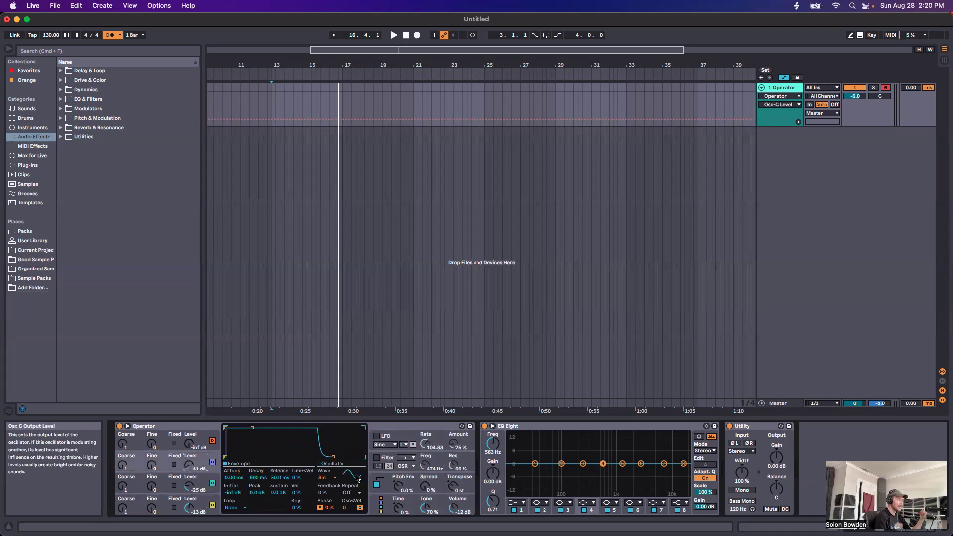
Try the all-parallel algorithm and the one where D modulates only C, checking the oscillator levels
left_click(372, 499)
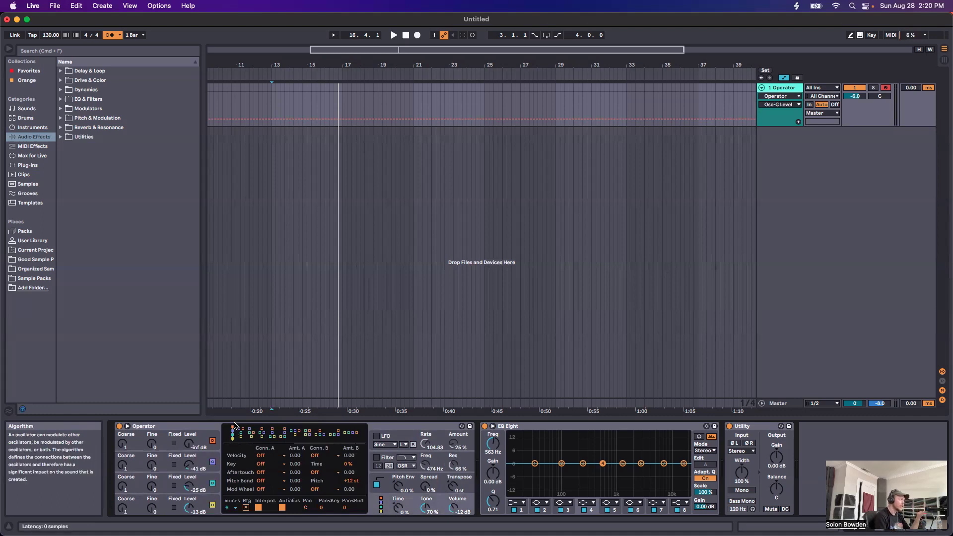
left_click(352, 436)
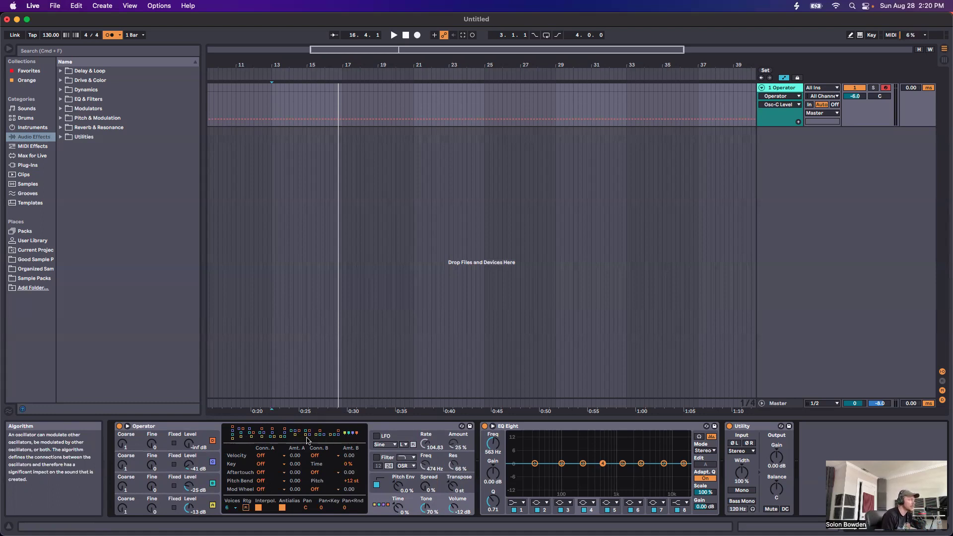
left_click(332, 436)
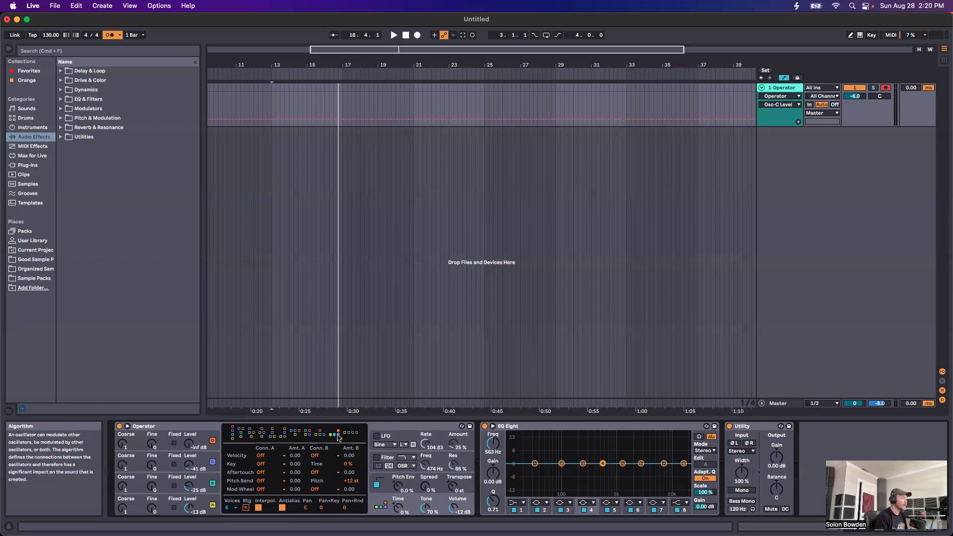
left_click(189, 507)
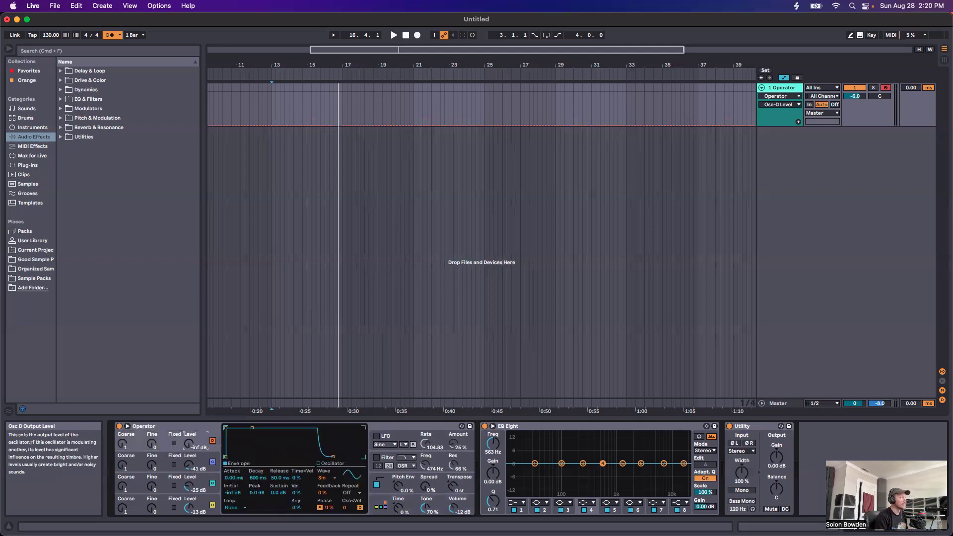
left_click(201, 459)
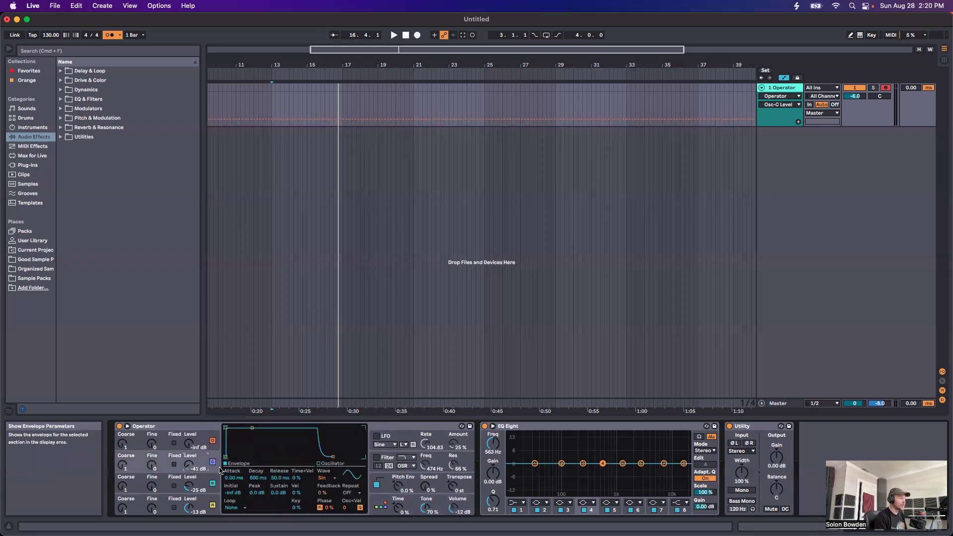
left_click(389, 497)
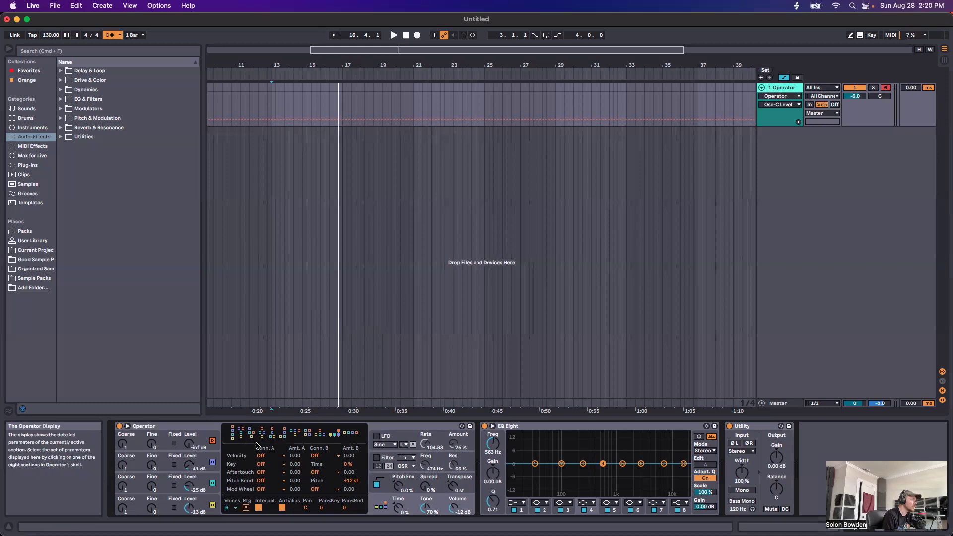
Compare the algorithm chaining D, C and B beside A with the three-modulators-into-A and fully serial algorithms
left_click(284, 436)
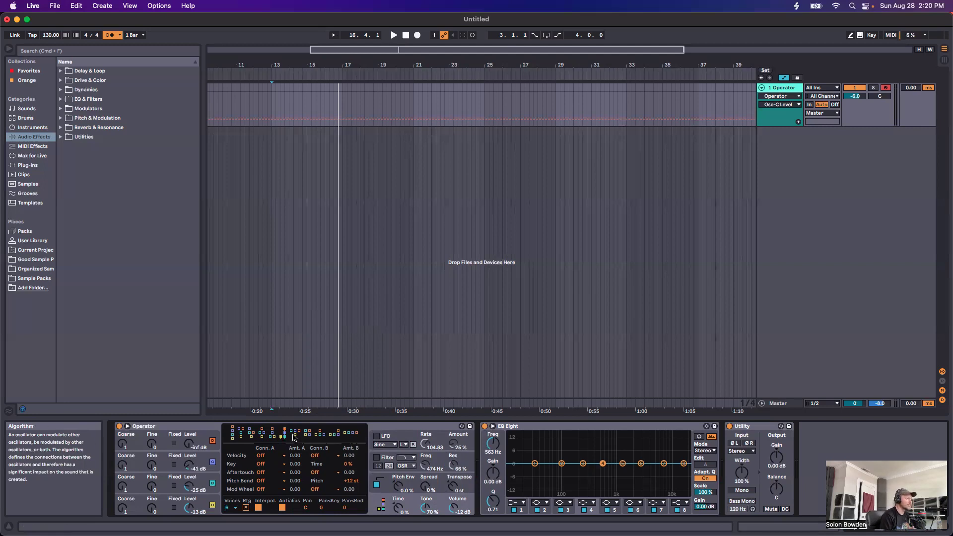
left_click(295, 435)
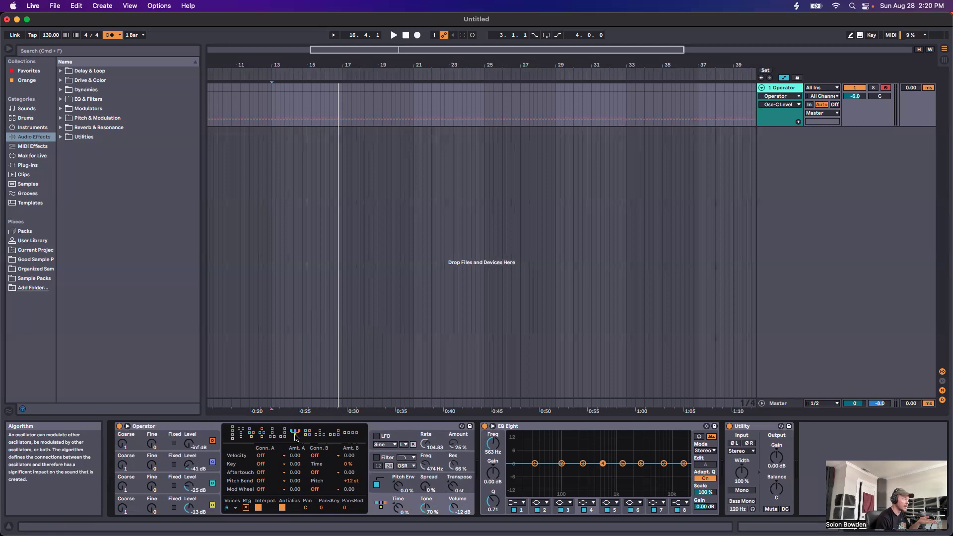
left_click(233, 433)
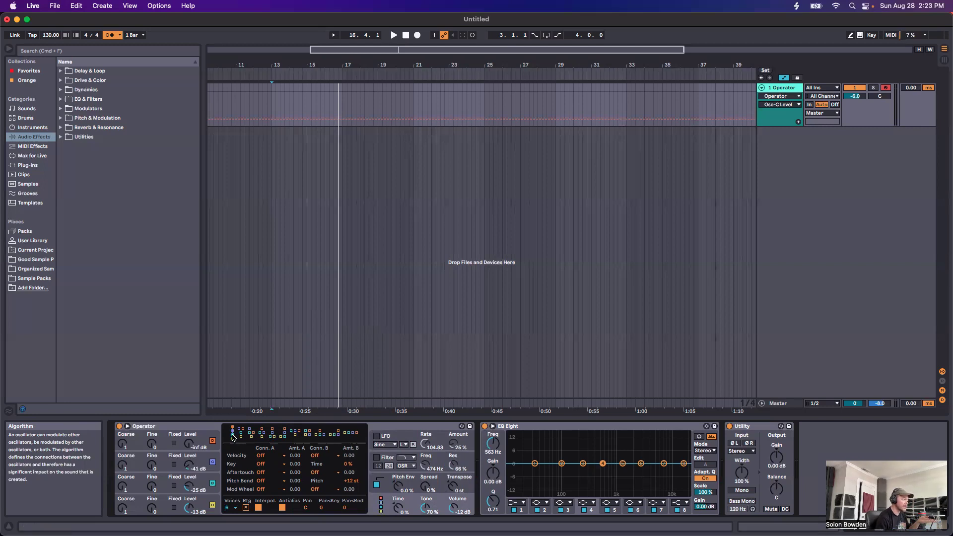
Select the algorithm where B, C and D all modulate A, and reset oscillators B and C to -inf dB
left_click(296, 435)
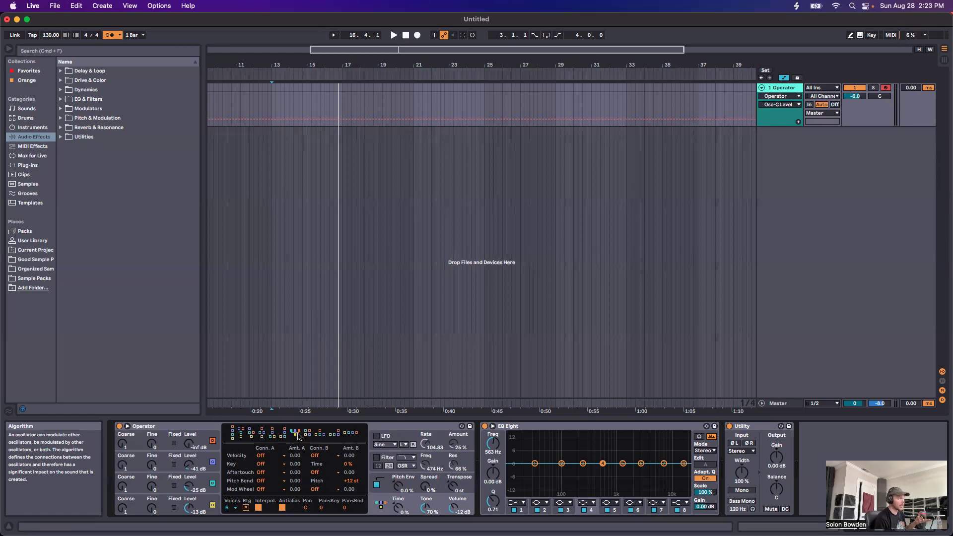
double_click(190, 465)
double_click(190, 486)
left_click(200, 505)
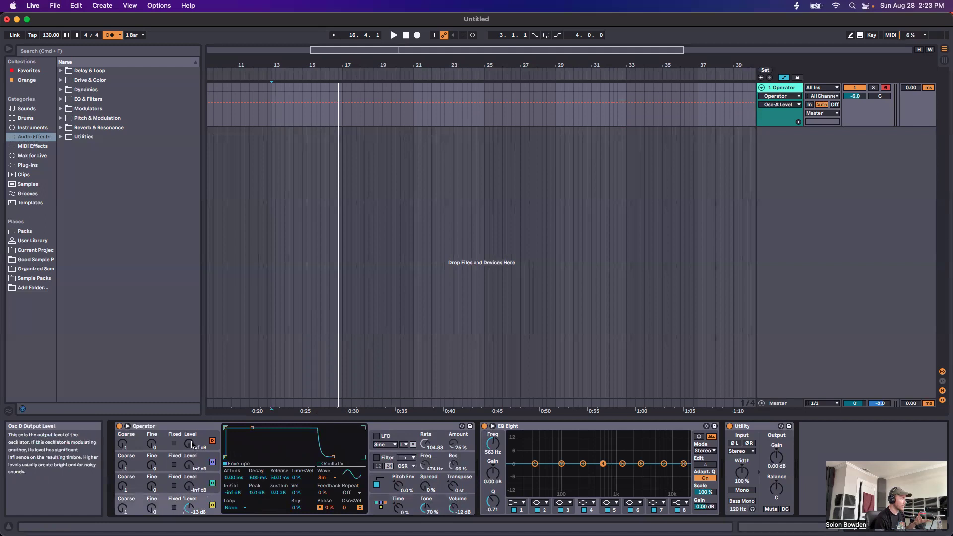
left_click(189, 443)
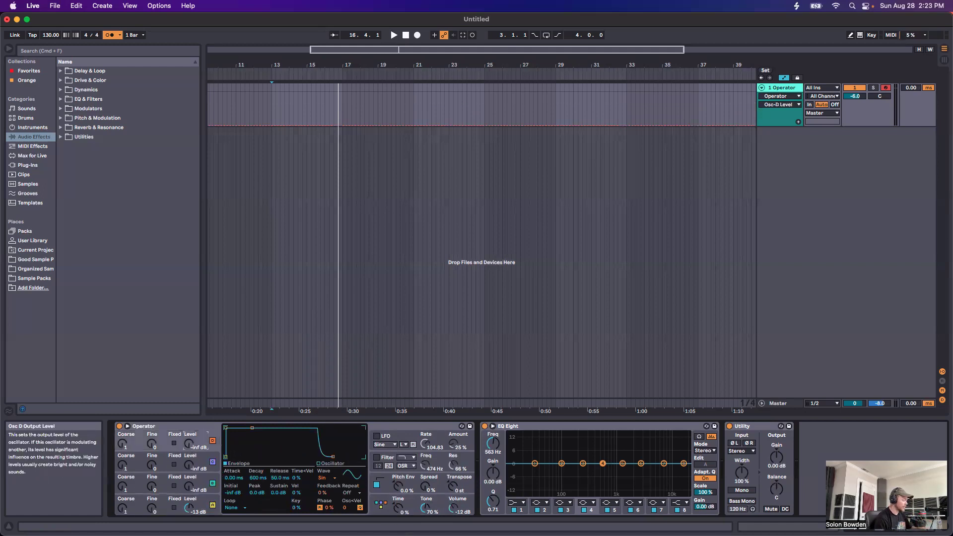
Audition oscillators B and C one at a time as modulators of A, resetting each level to -inf dB
mouse_move(189, 443)
left_mouse_down()
mouse_move(189, 412)
mouse_move(188, 497)
mouse_move(188, 426)
mouse_move(188, 477)
mouse_move(189, 449)
left_mouse_up()
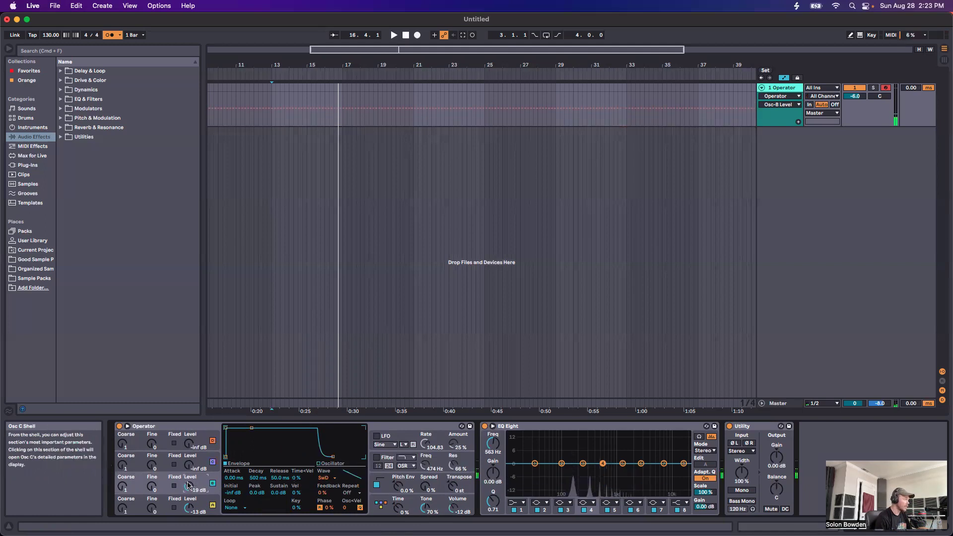
left_click(390, 513)
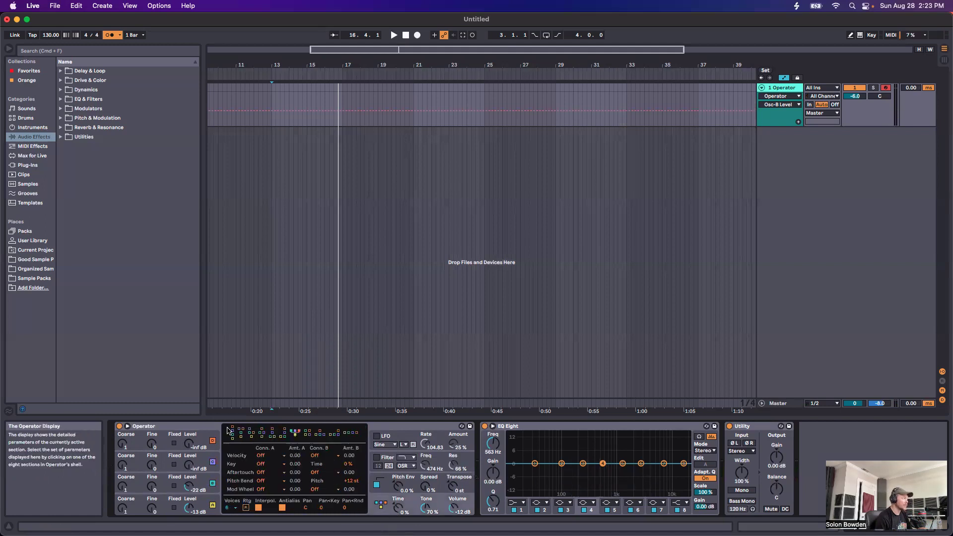
double_click(191, 487)
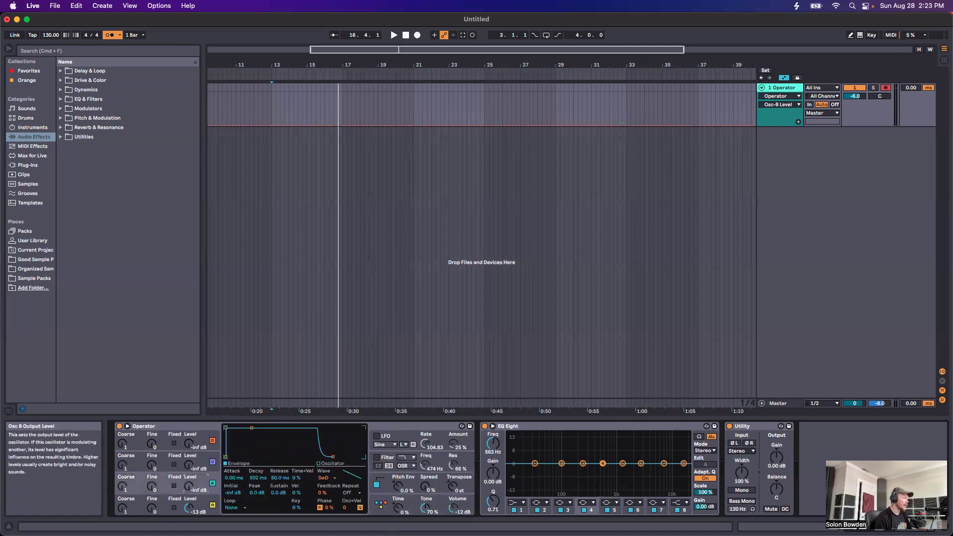
left_click_drag(189, 467, 188, 462)
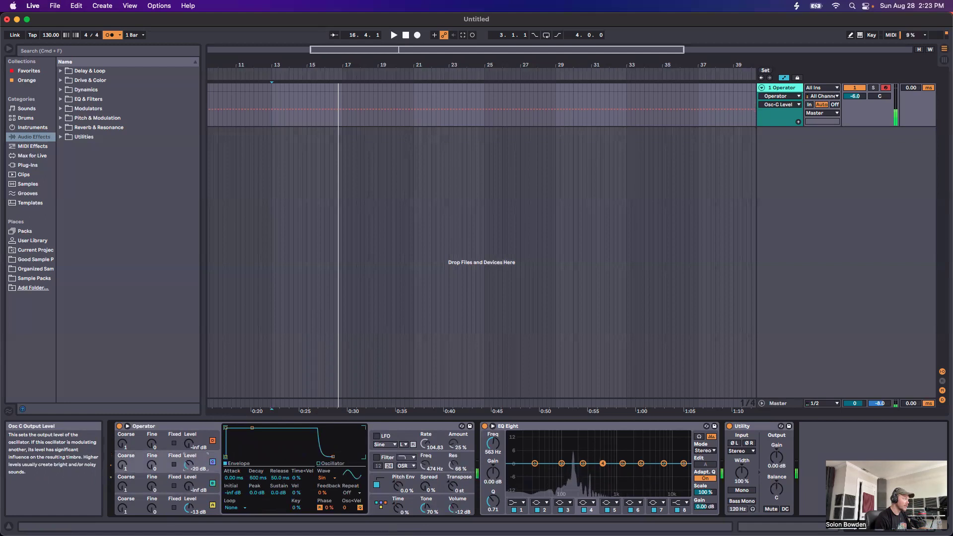
double_click(192, 466)
Select the fully serial algorithm and test oscillator C's level with B silent, leaving C at -inf dB
left_click(383, 510)
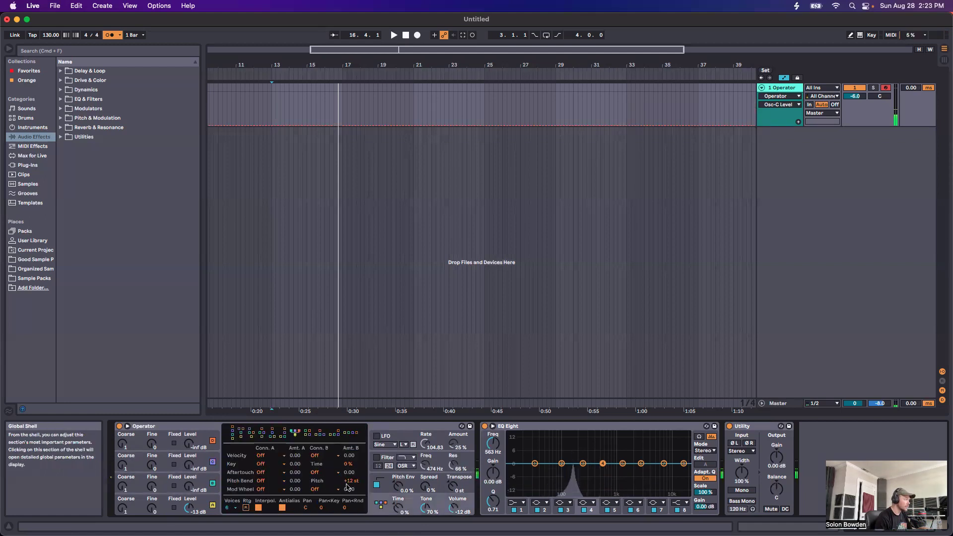
left_click(233, 434)
left_click(201, 483)
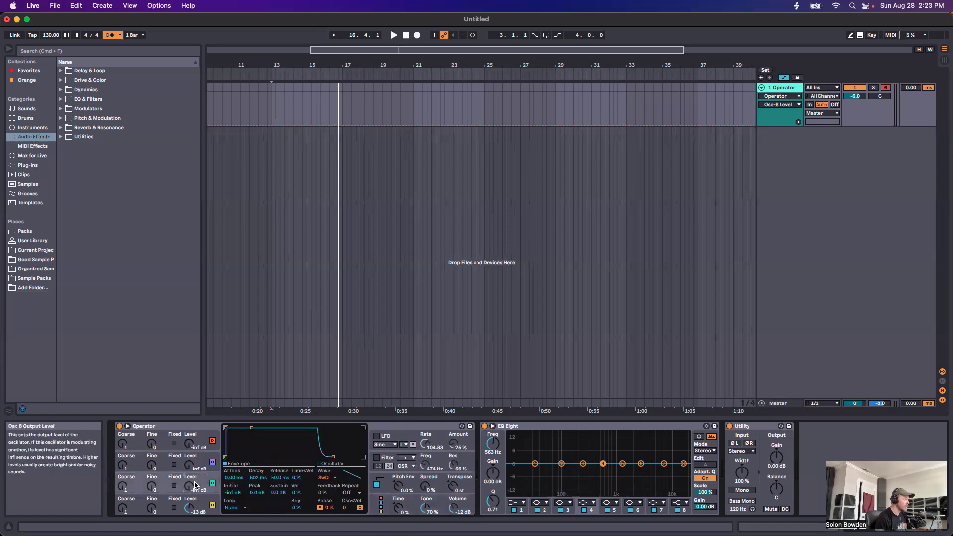
mouse_move(189, 465)
left_mouse_down()
mouse_move(189, 433)
mouse_move(190, 475)
left_mouse_up()
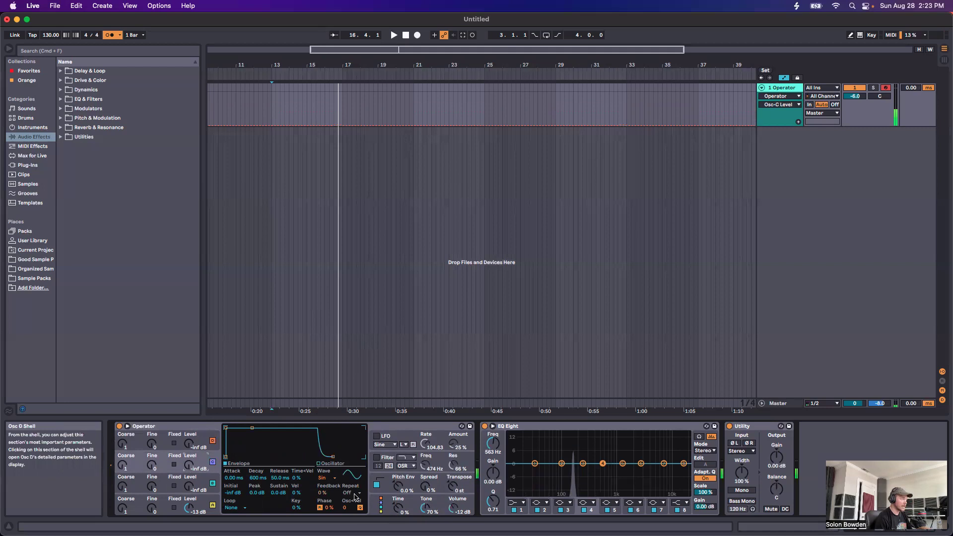
Step through the D-into-three-carriers and all-parallel algorithms, and select the one where D modulates only C
left_click(377, 504)
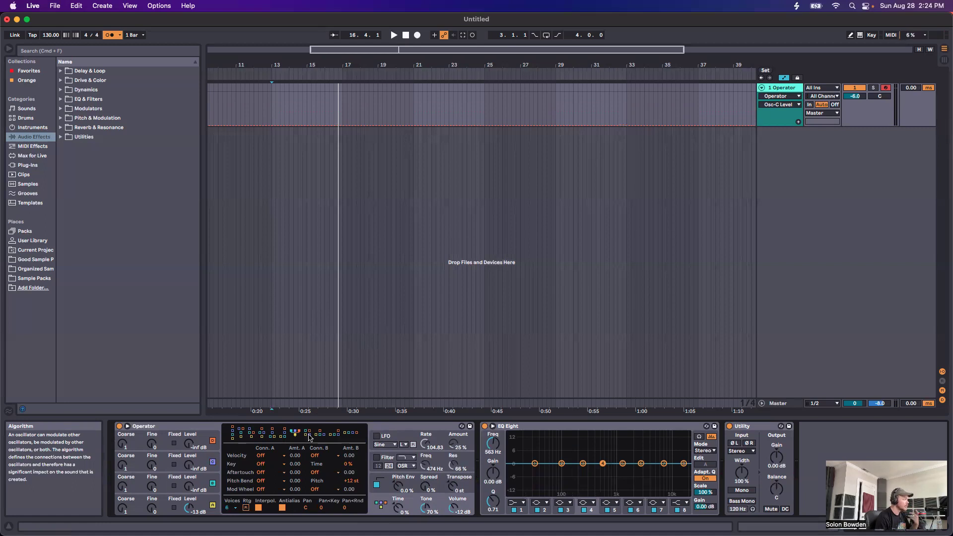
left_click(318, 435)
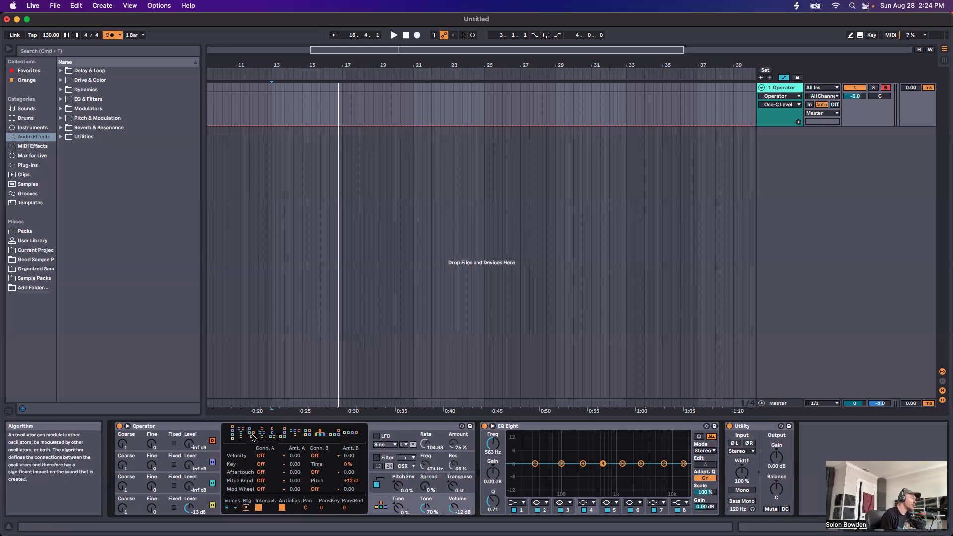
left_click(349, 435)
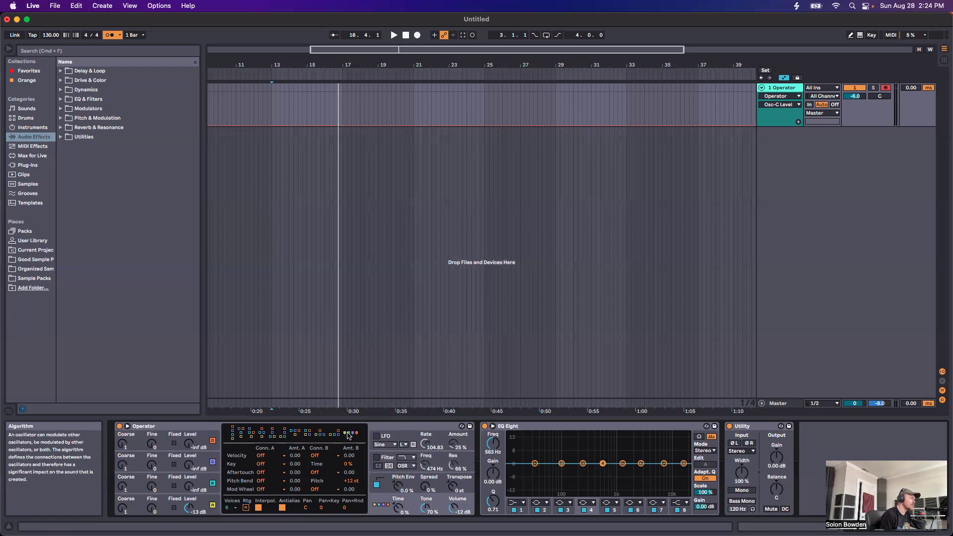
left_click(338, 435)
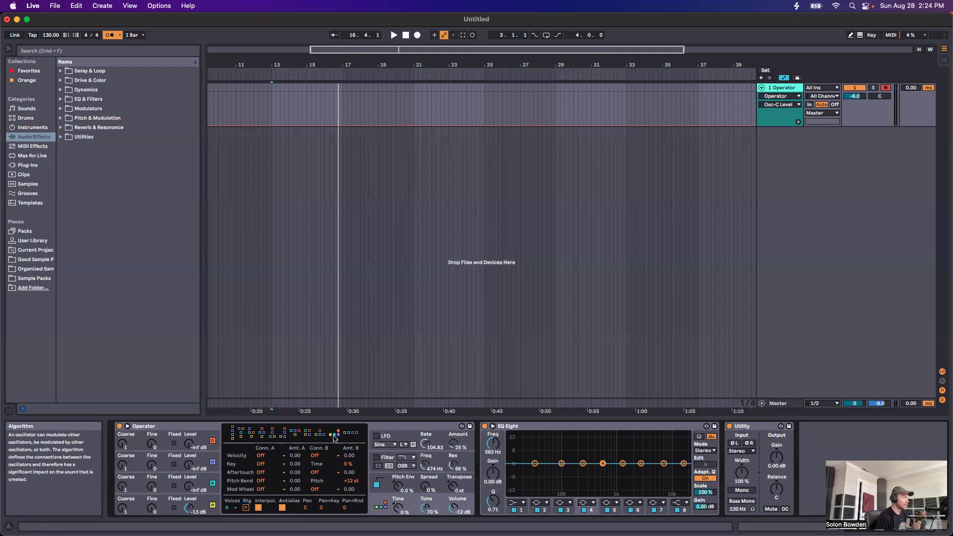
Select the all-parallel algorithm and draw additional low partials into oscillator A's waveform
left_click(350, 433)
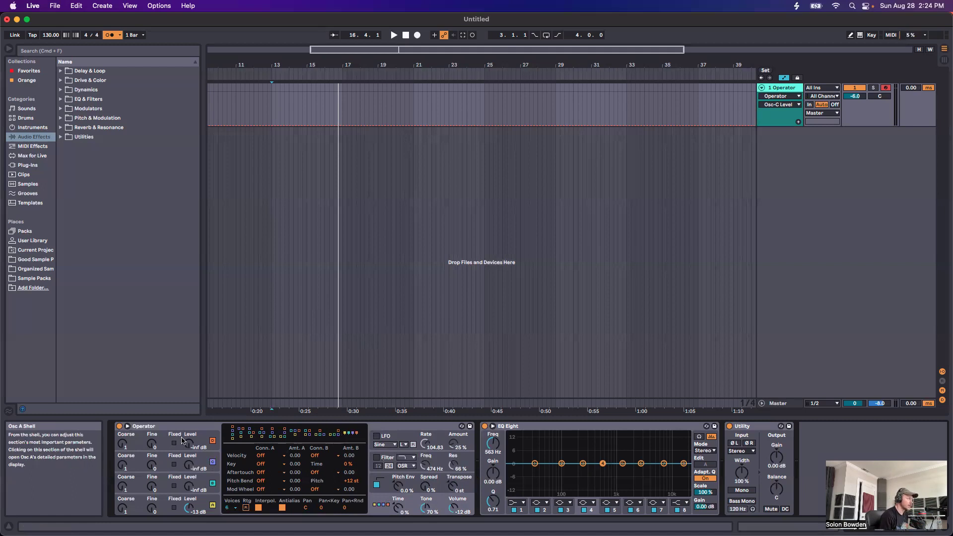
left_click(201, 480)
left_click(202, 503)
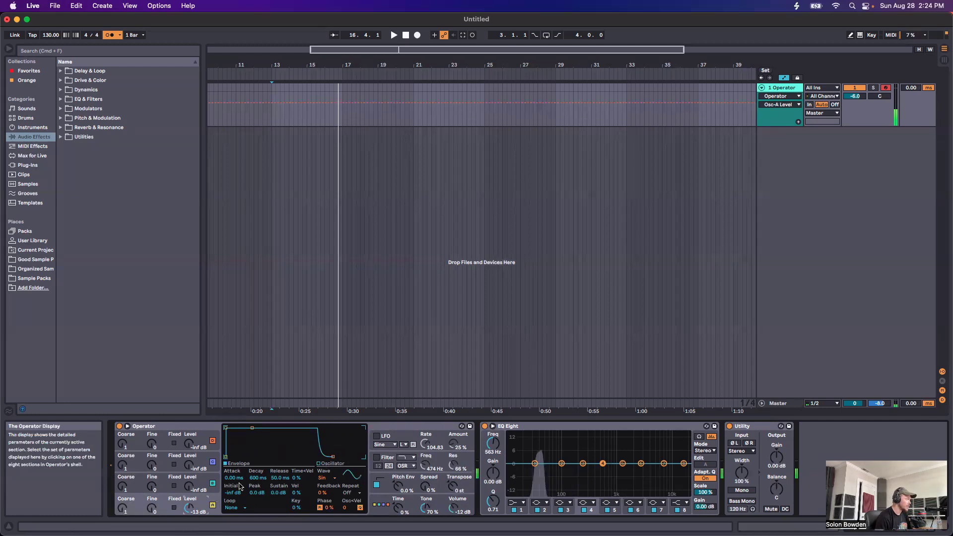
left_click(318, 464)
left_click(227, 451)
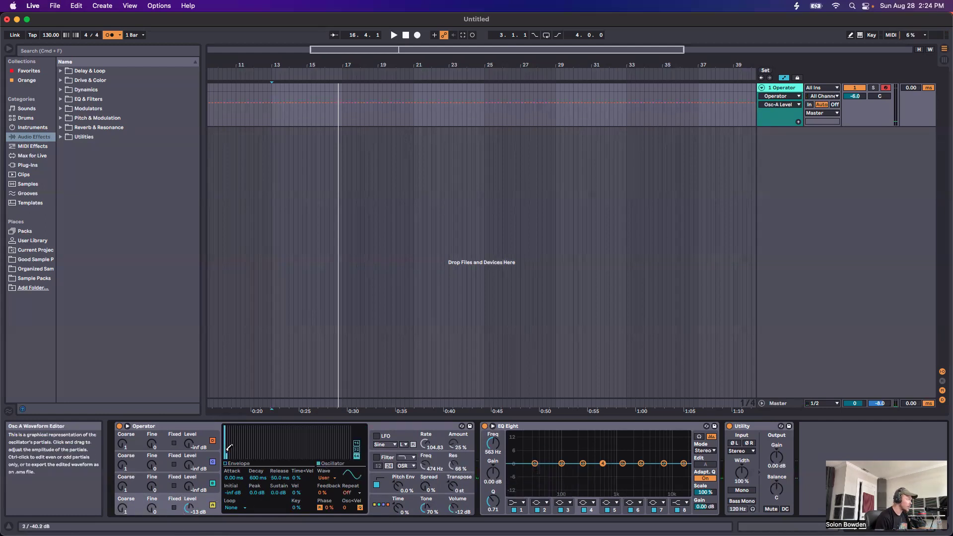
left_click(232, 446)
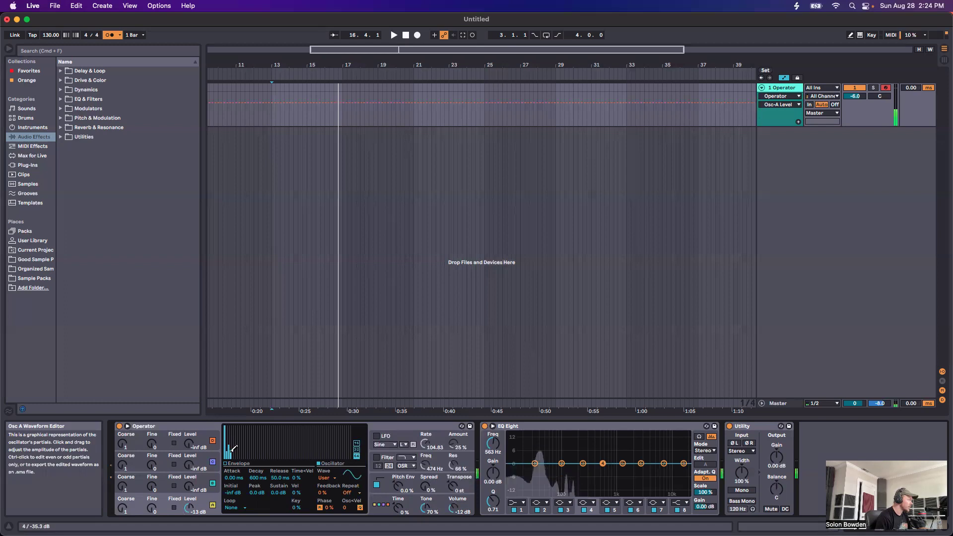
Raise oscillator B's level to -21 dB and set oscillator C to coarse 8 at -22 dB
mouse_move(189, 486)
left_mouse_down()
mouse_move(188, 471)
mouse_move(188, 488)
left_mouse_up()
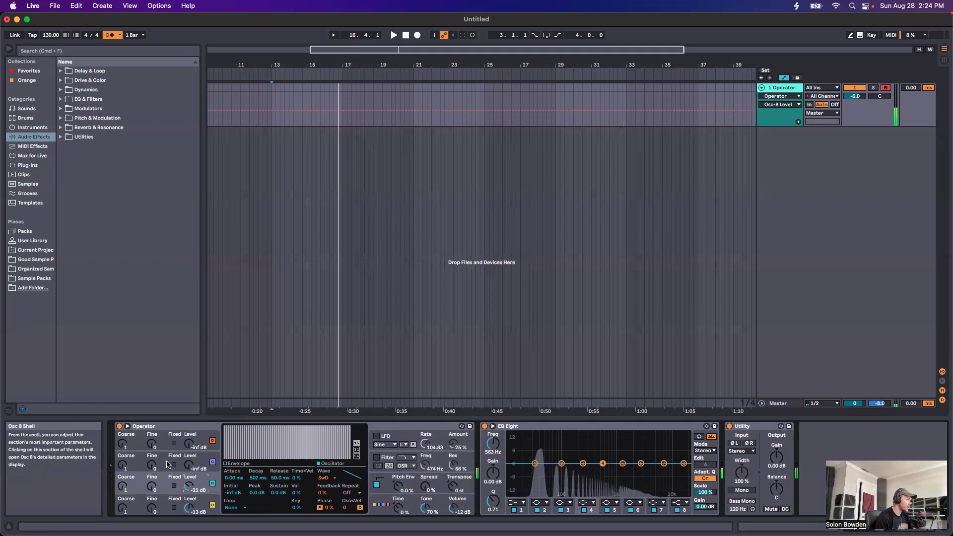
left_click(164, 462)
left_click(326, 478)
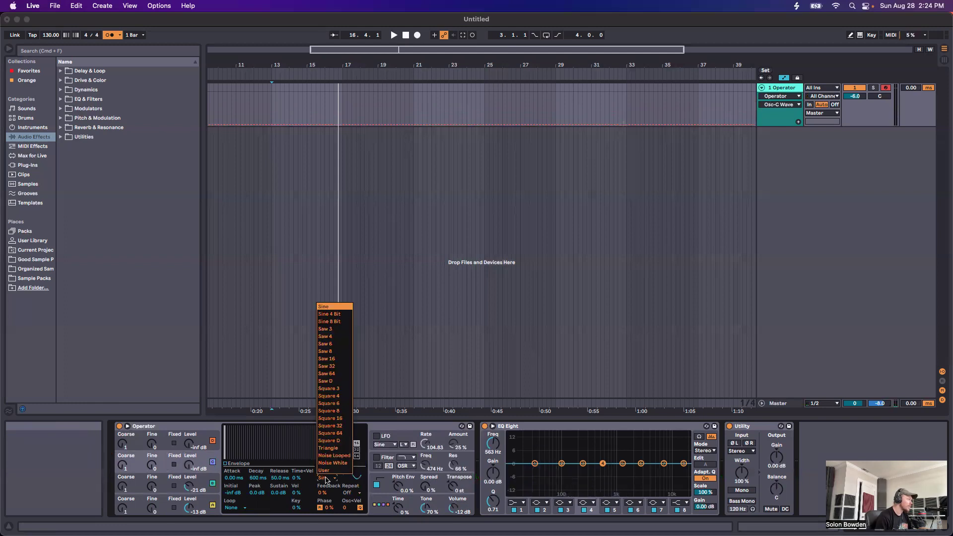
left_click(327, 479)
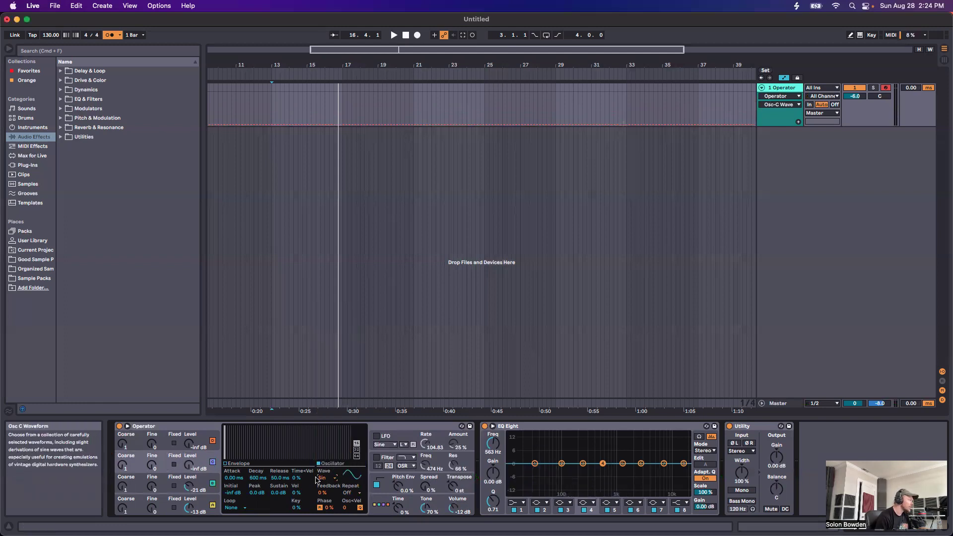
left_click_drag(122, 465, 122, 453)
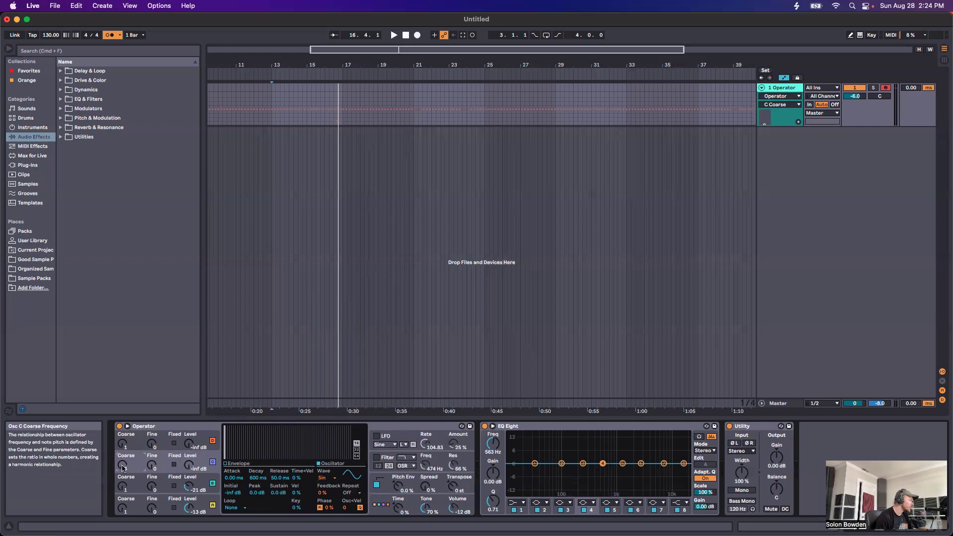
left_click_drag(189, 465, 188, 461)
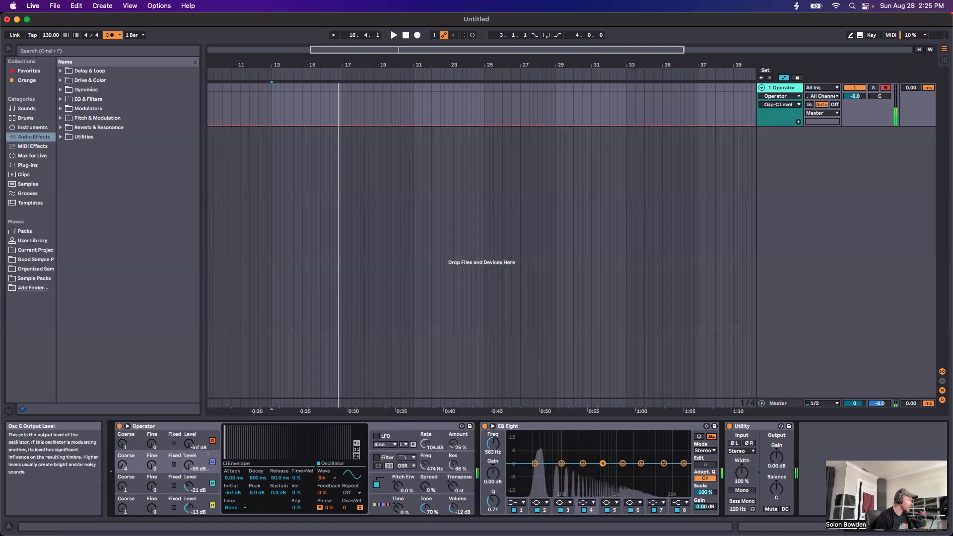
left_click_drag(122, 466, 122, 454)
left_click_drag(189, 465, 189, 463)
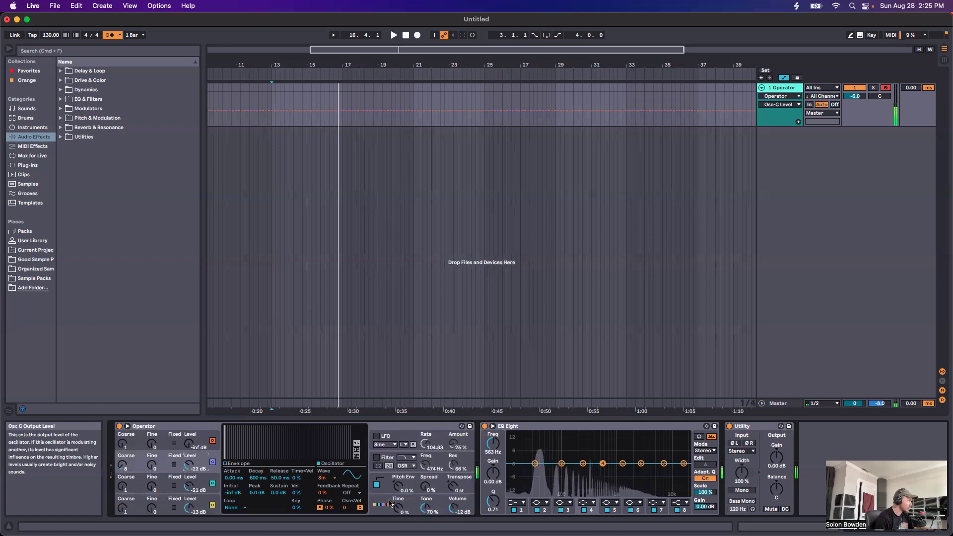
Set Operator's number of voices to 1
left_click(381, 505)
left_click(231, 508)
left_click(227, 411)
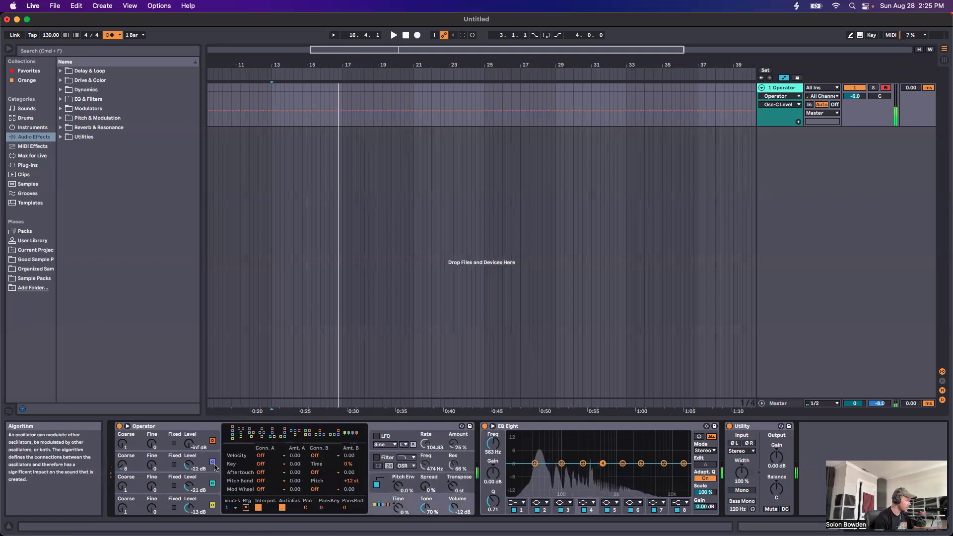
Draw three groups of partials into oscillator D's waveform and set it to coarse 3 at -38 dB
left_click(165, 444)
mouse_move(189, 443)
left_mouse_down()
mouse_move(189, 435)
mouse_move(330, 446)
left_mouse_up()
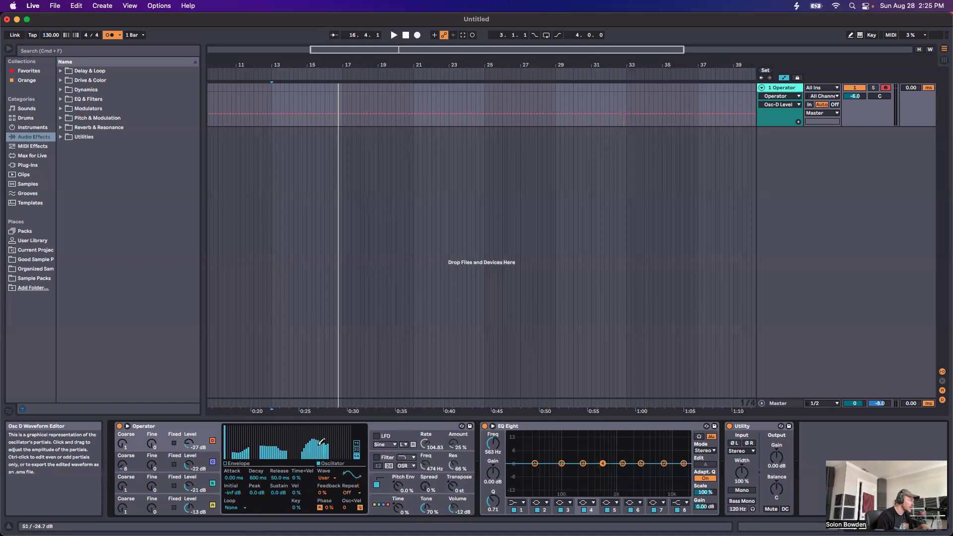
left_click(124, 446)
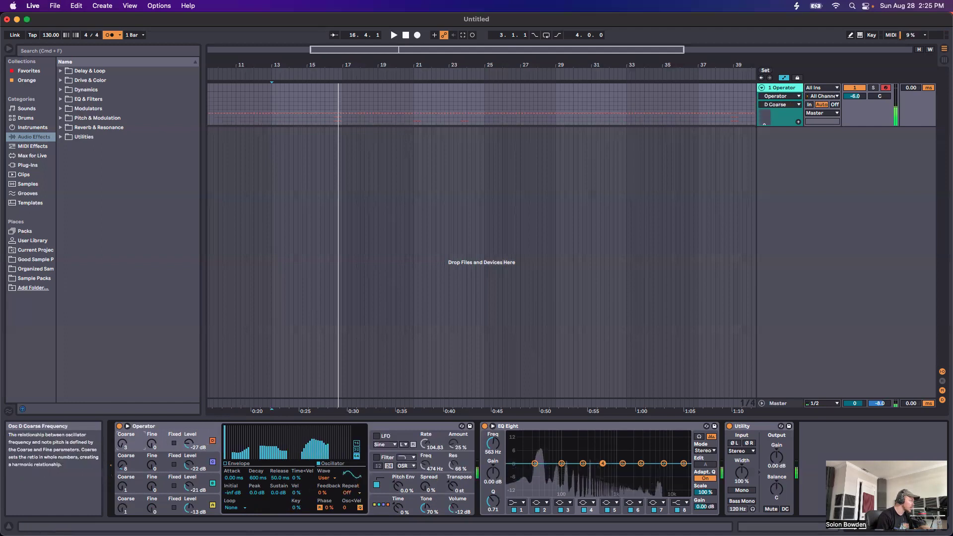
left_click_drag(189, 444, 188, 457)
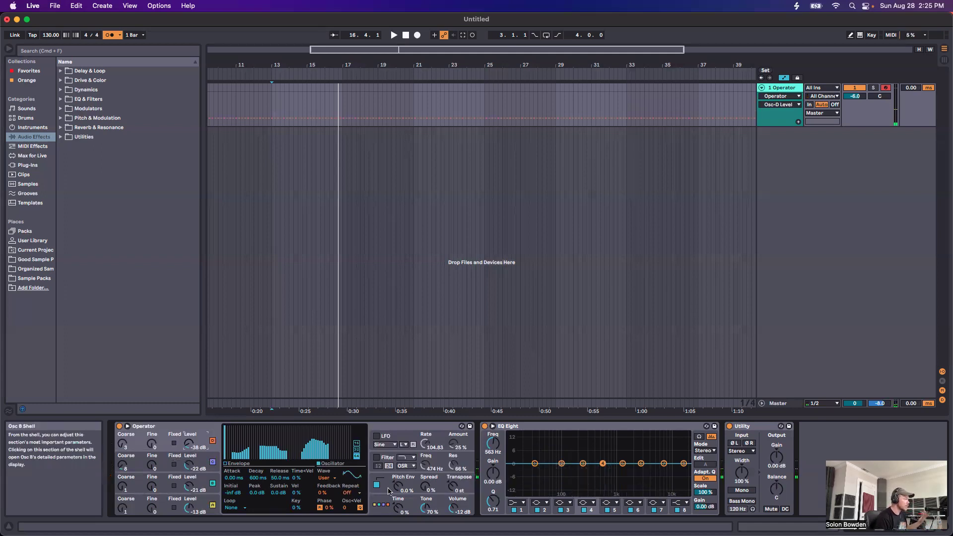
Select the fully serial algorithm and lower oscillators C and D to -inf dB
left_click(381, 504)
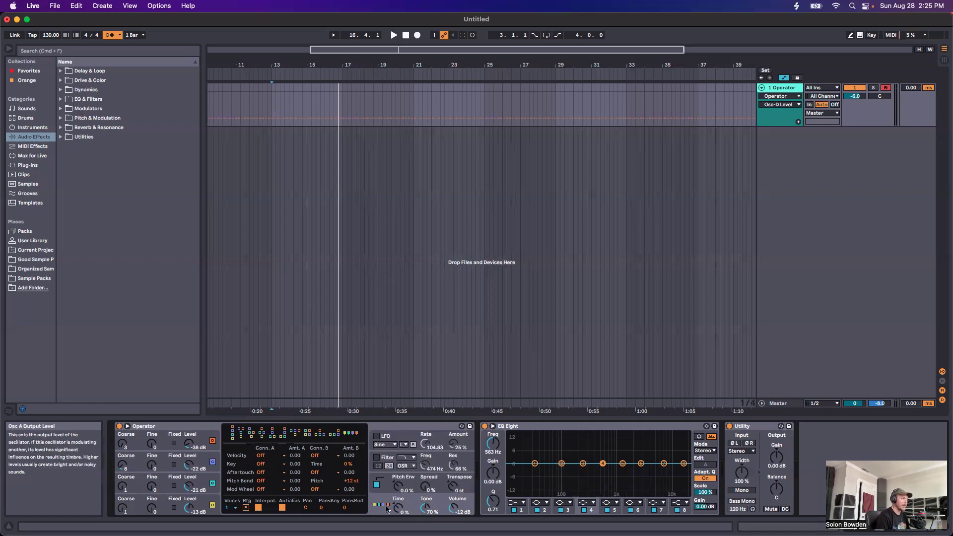
left_click(234, 433)
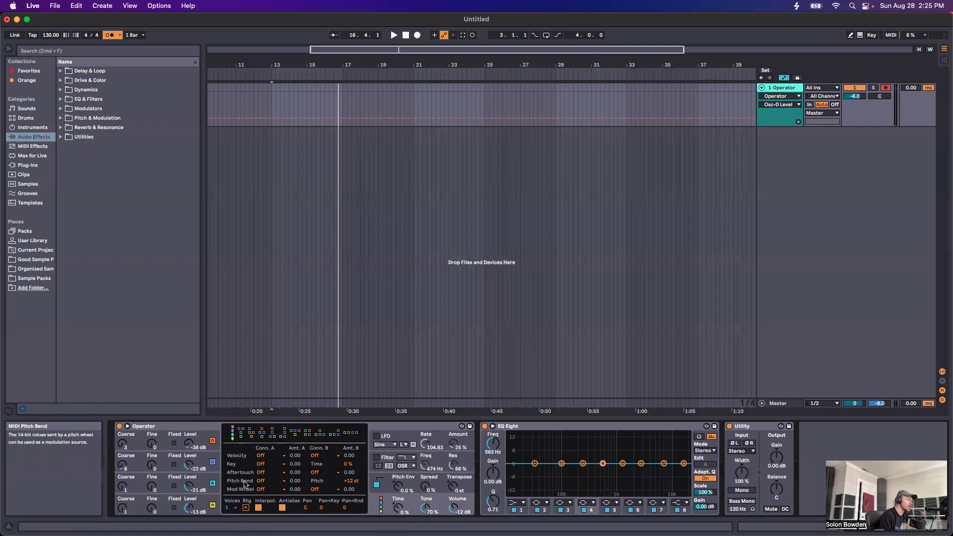
left_click(352, 481)
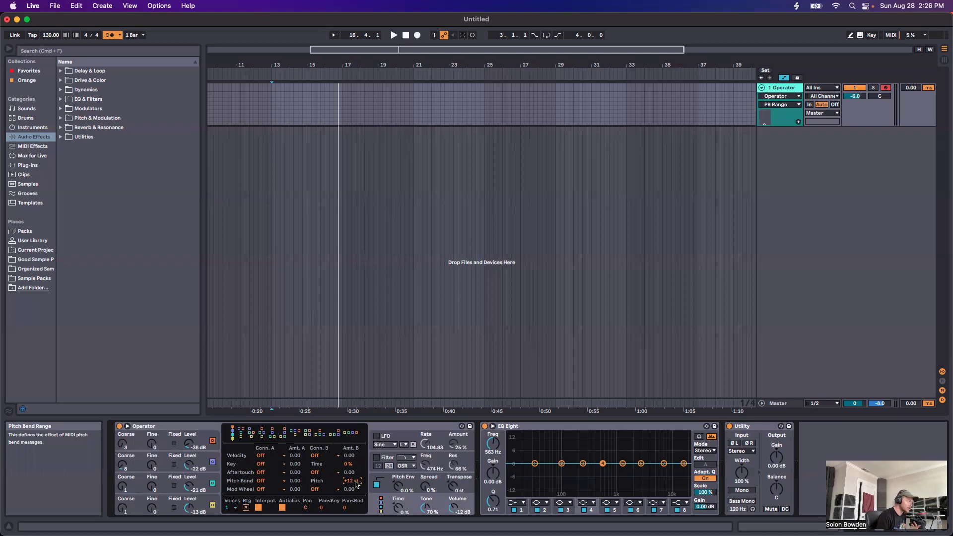
left_click_drag(188, 443, 189, 492)
left_click(191, 477)
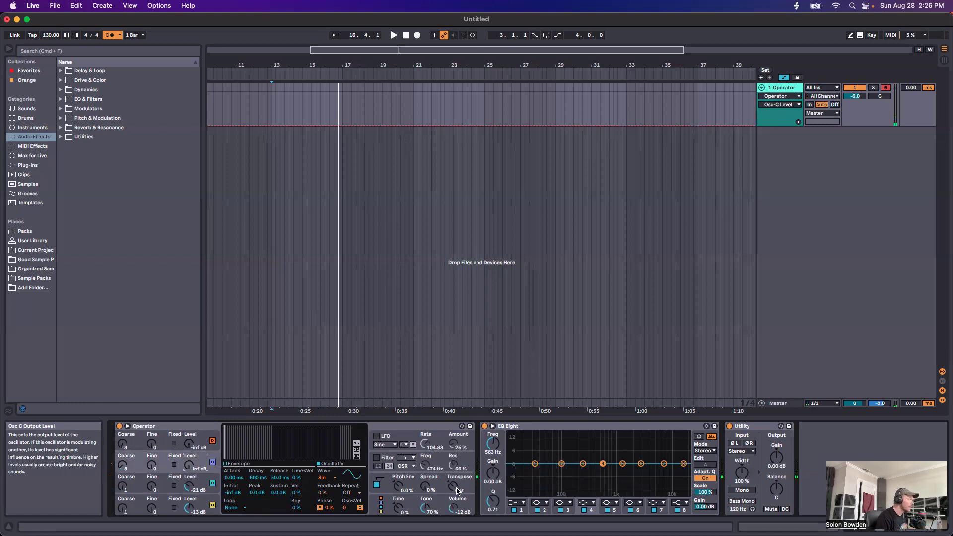
Examine the pitch bend range and the modulation destination choices for velocity, aftertouch and pitch bend
left_click(457, 492)
left_click(351, 483)
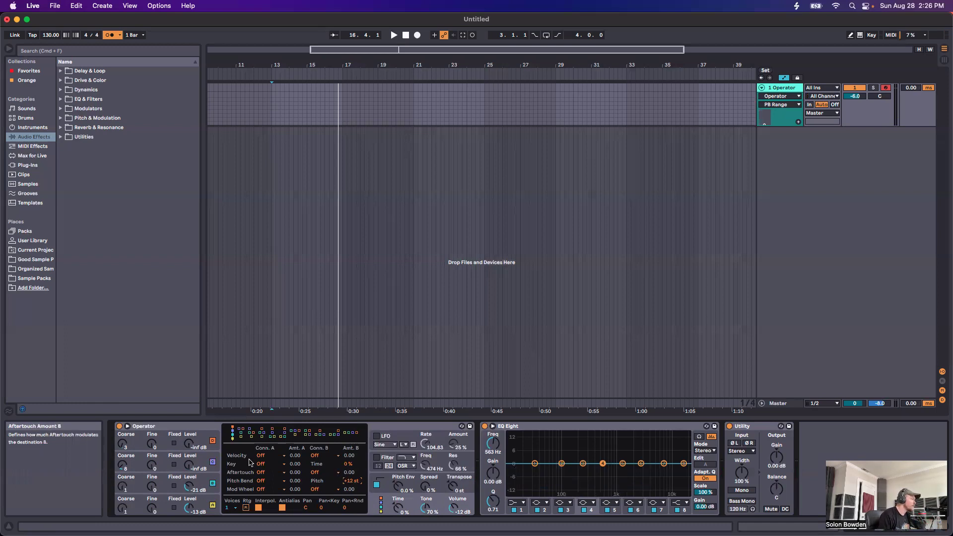
left_click(264, 455)
left_click(244, 464)
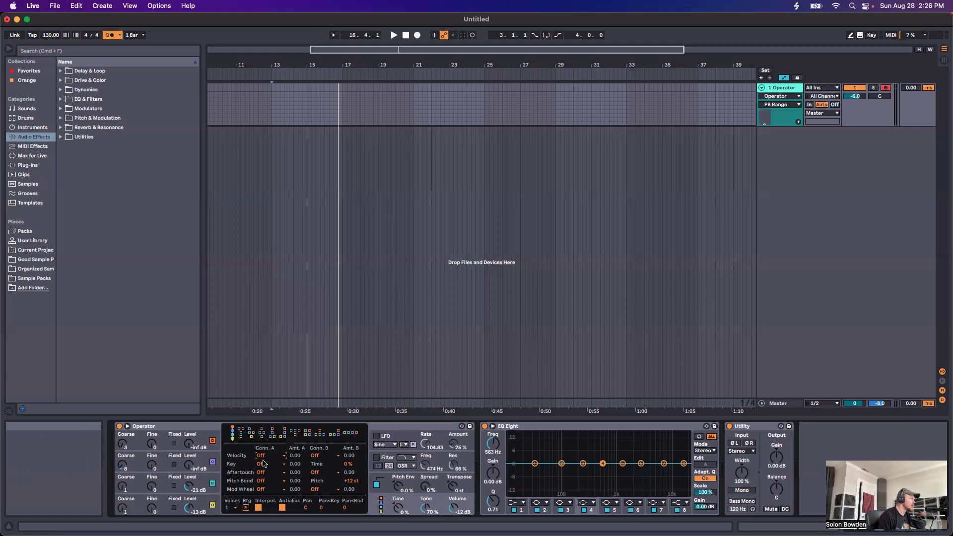
left_click(263, 473)
left_click(263, 474)
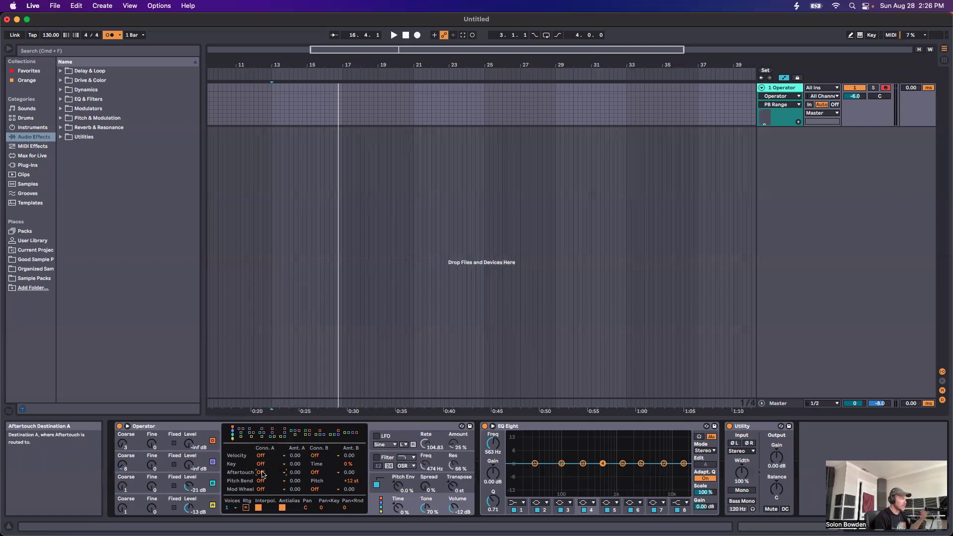
left_click(262, 481)
left_click(262, 483)
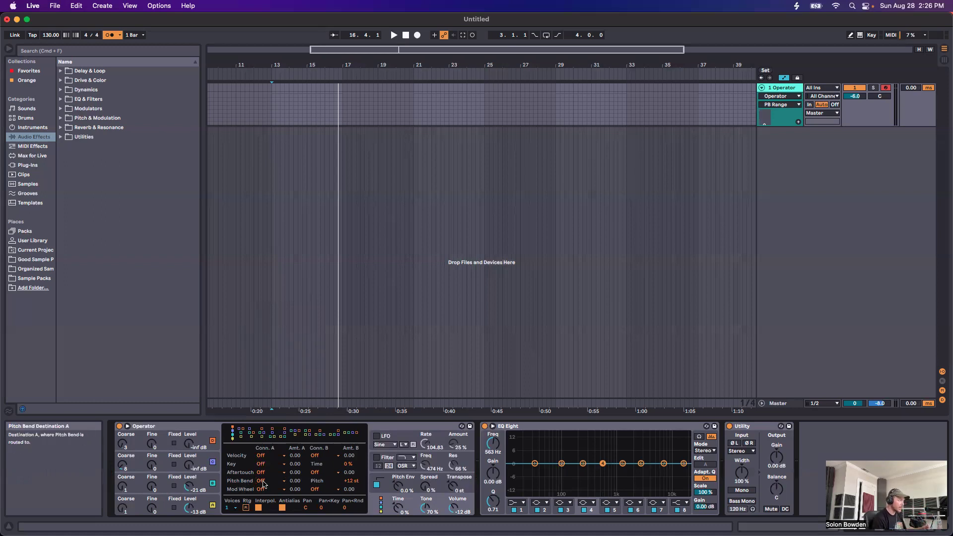
left_click(262, 482)
left_click(262, 482)
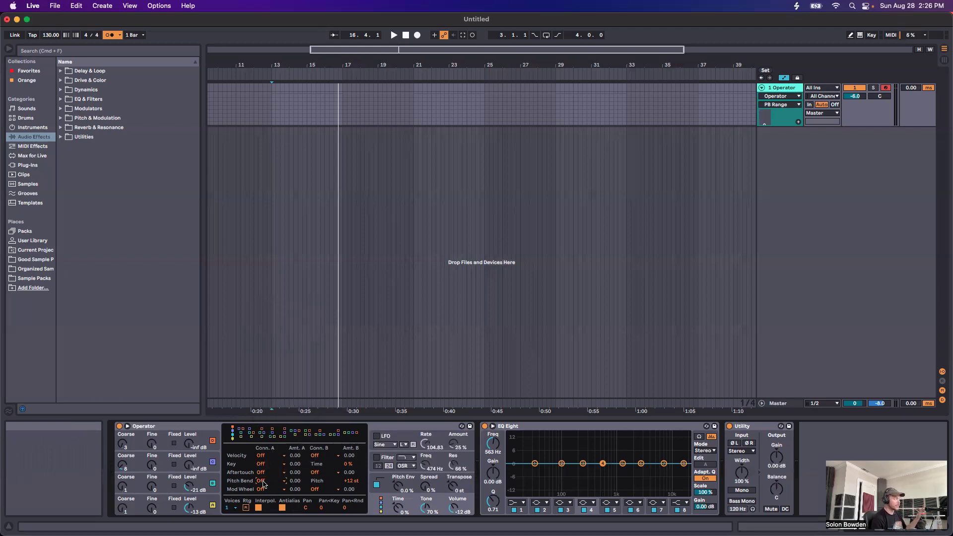
Route pitch bend to the filter frequency with amount 100, turning the filter on and setting its envelope amount to 0 %
left_click(263, 484)
left_click(294, 388)
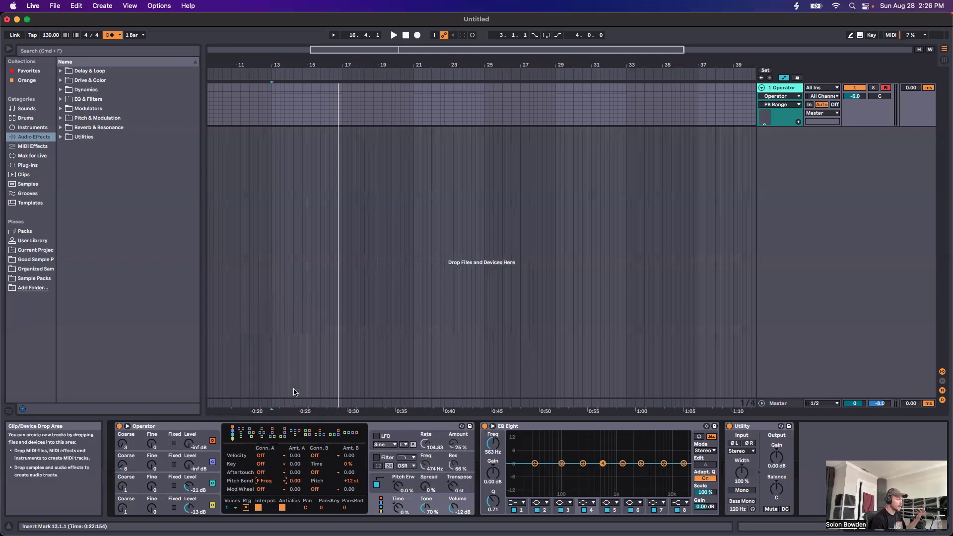
left_click(377, 458)
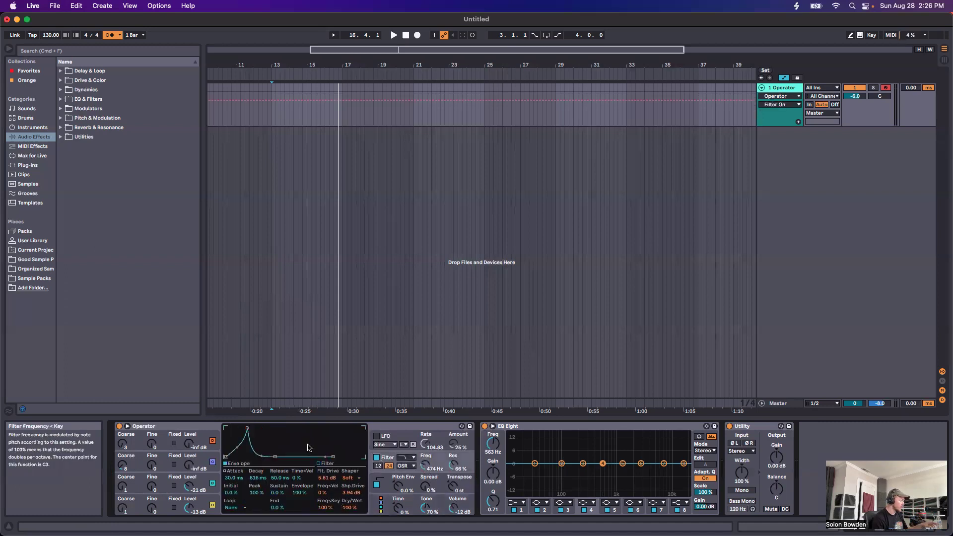
left_click(298, 492)
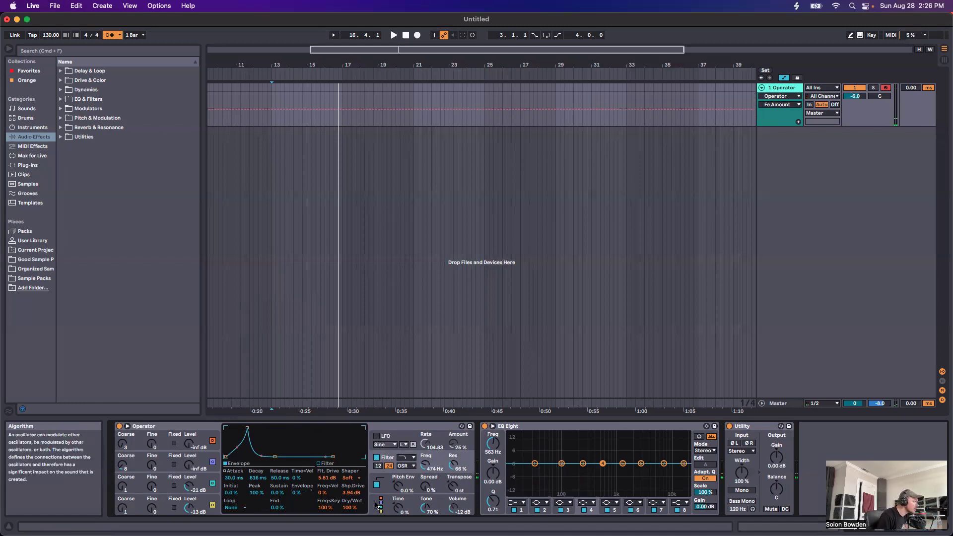
left_click(381, 505)
left_click_drag(295, 481, 296, 431)
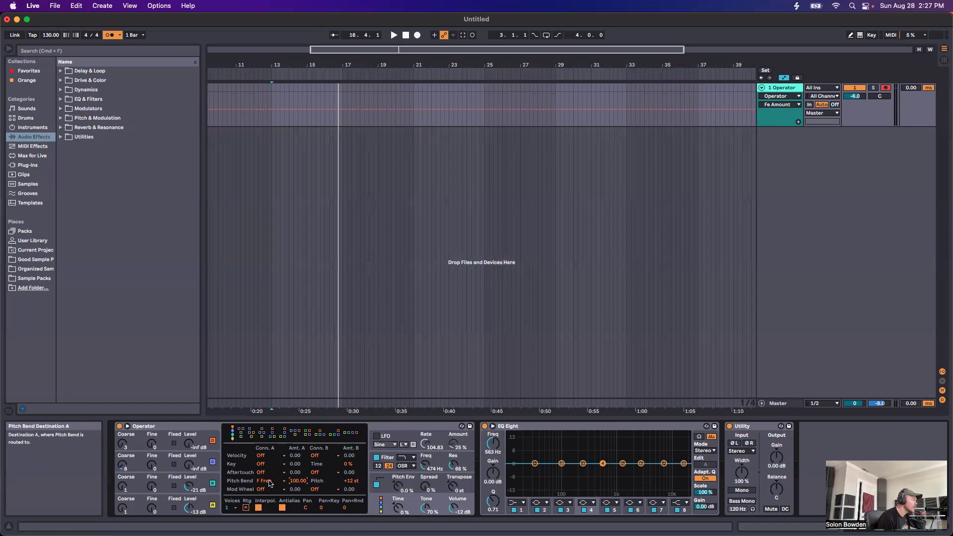
Turn pitch bend's destination A off and route the mod wheel's destination A to Filter Freq
left_click(268, 482)
left_click(269, 482)
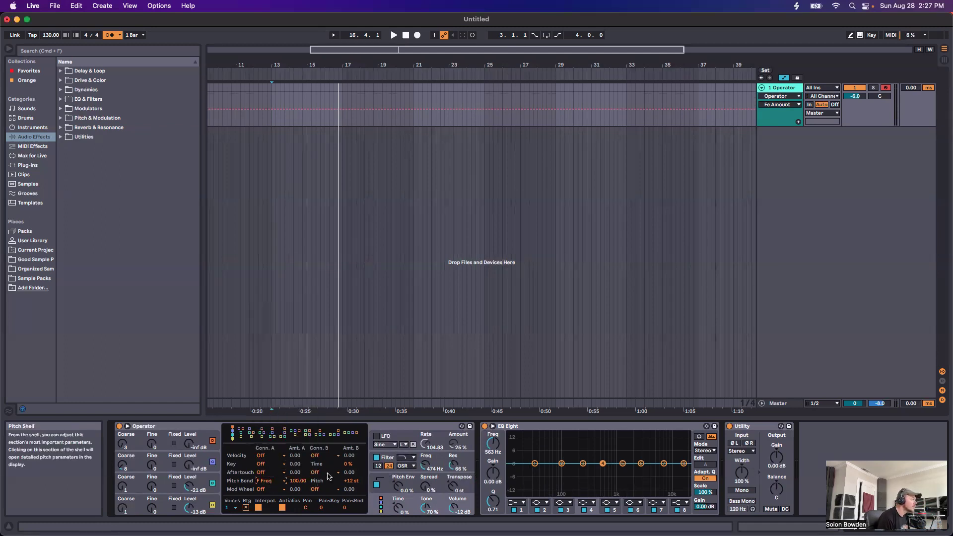
left_click(270, 483)
left_click(275, 314)
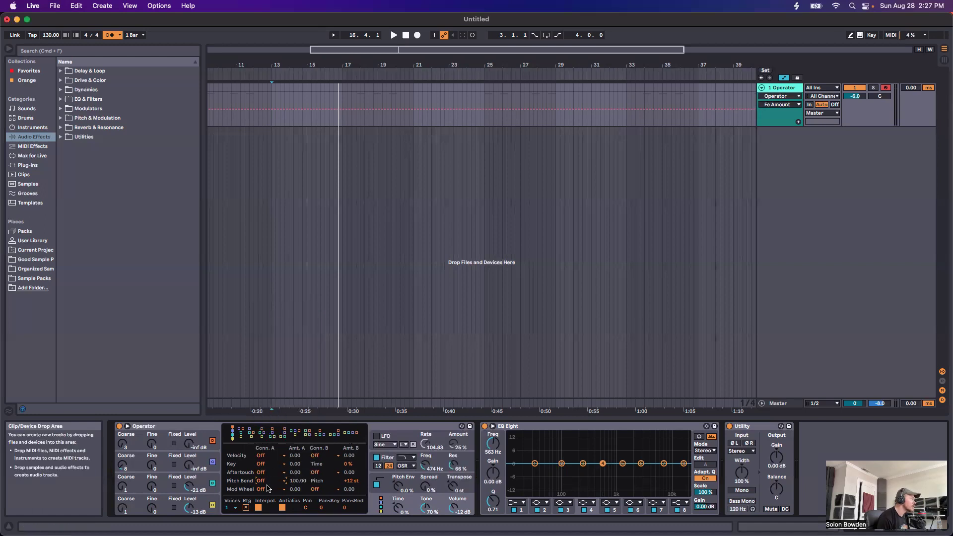
left_click(267, 489)
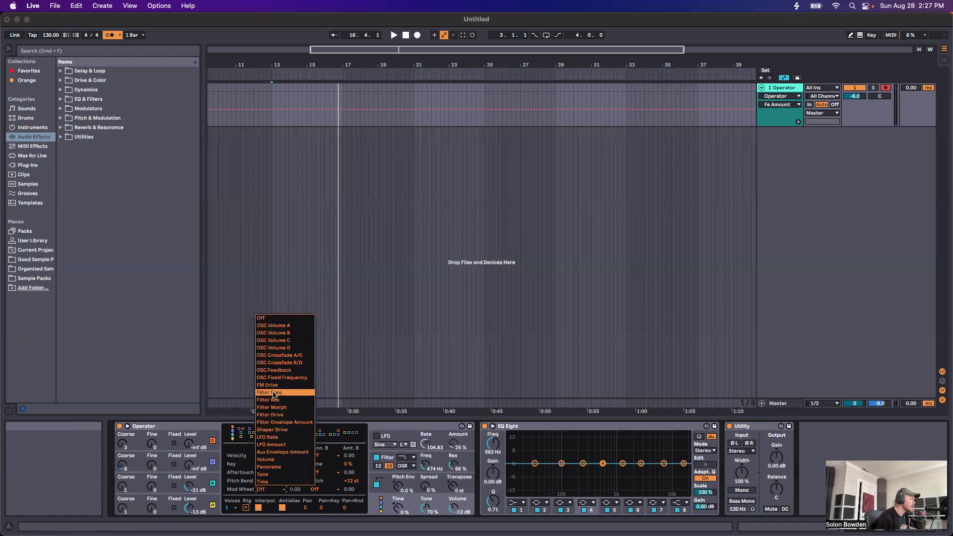
left_click(273, 392)
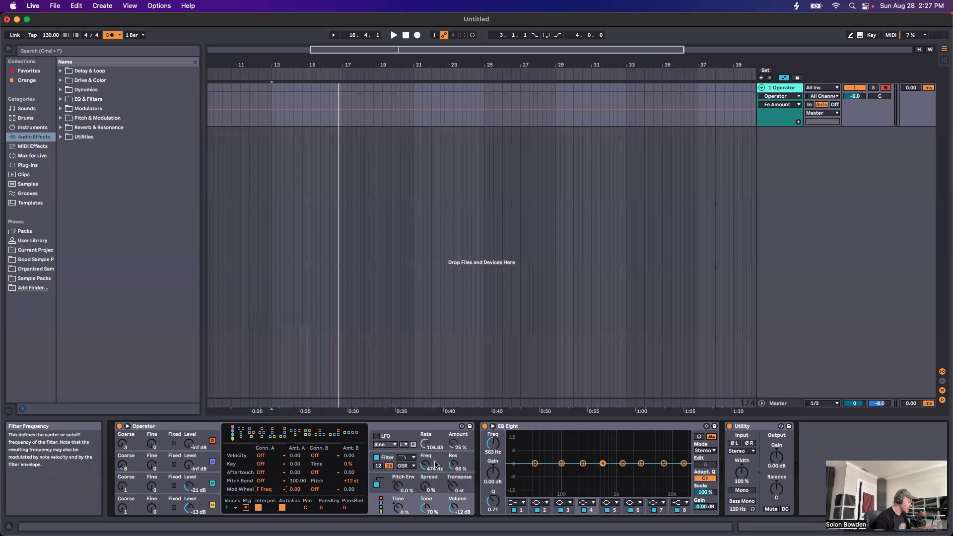
Set the mod wheel amount to 100, with oscillator B at -19 dB and the filter frequency at 1.96 kHz
left_click_drag(189, 487, 189, 482)
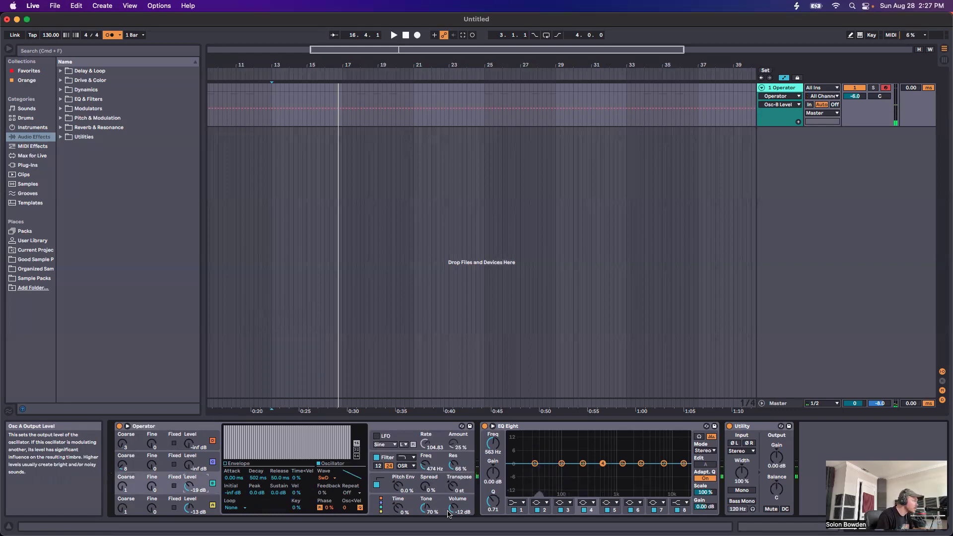
left_click(376, 510)
left_click_drag(297, 489, 298, 439)
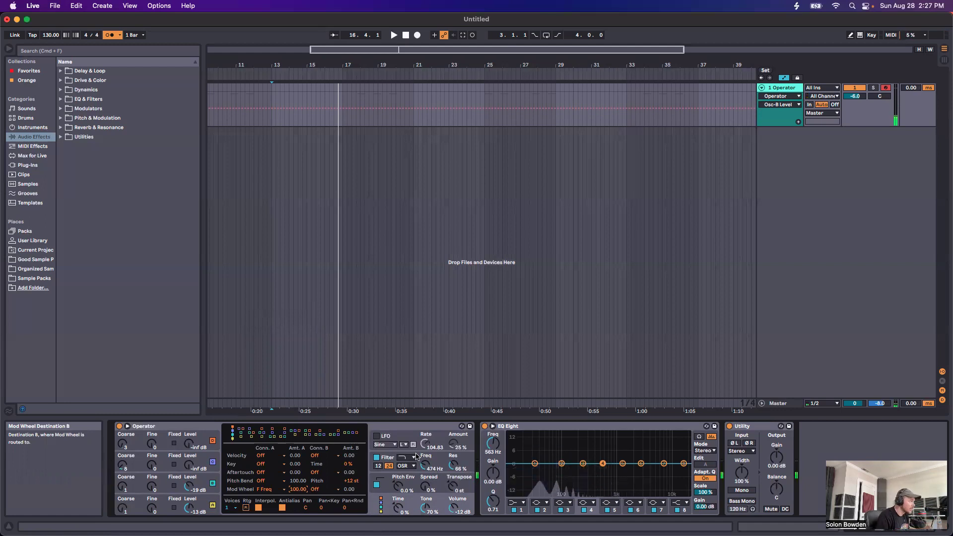
left_click(427, 465)
mouse_move(427, 465)
left_mouse_down()
mouse_move(427, 450)
mouse_move(440, 454)
left_mouse_up()
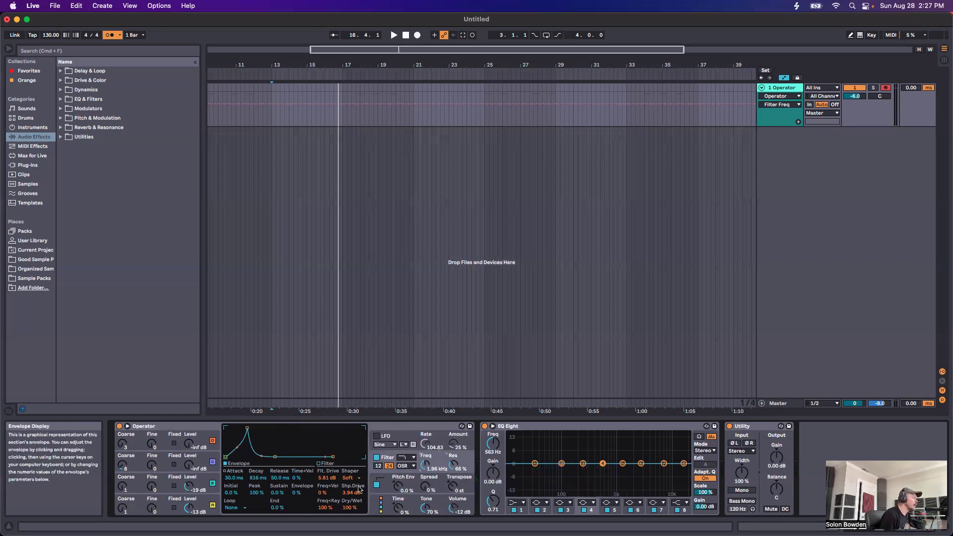
Review the global, pitch envelope and individual oscillator displays, finishing on oscillator A with the Operator device selected
left_click(377, 507)
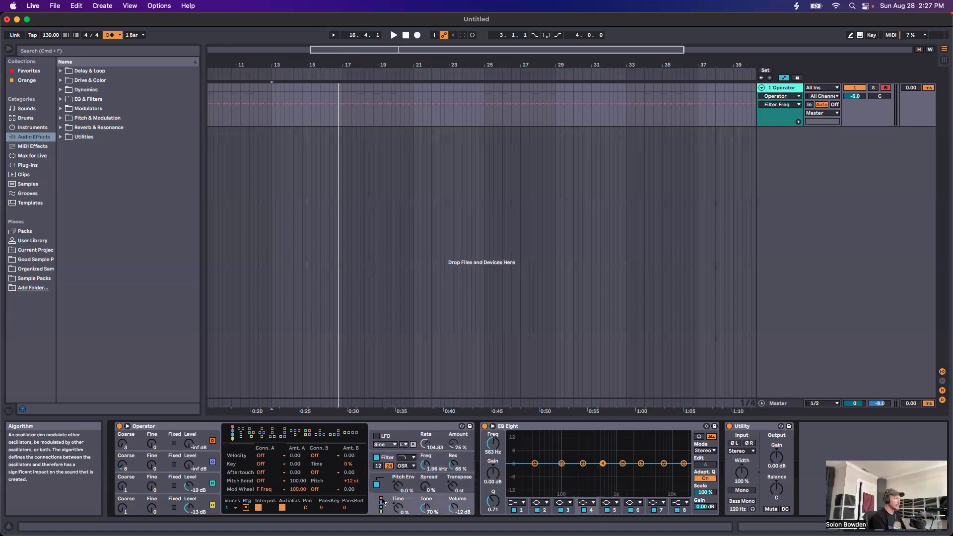
left_click(388, 482)
left_click(163, 489)
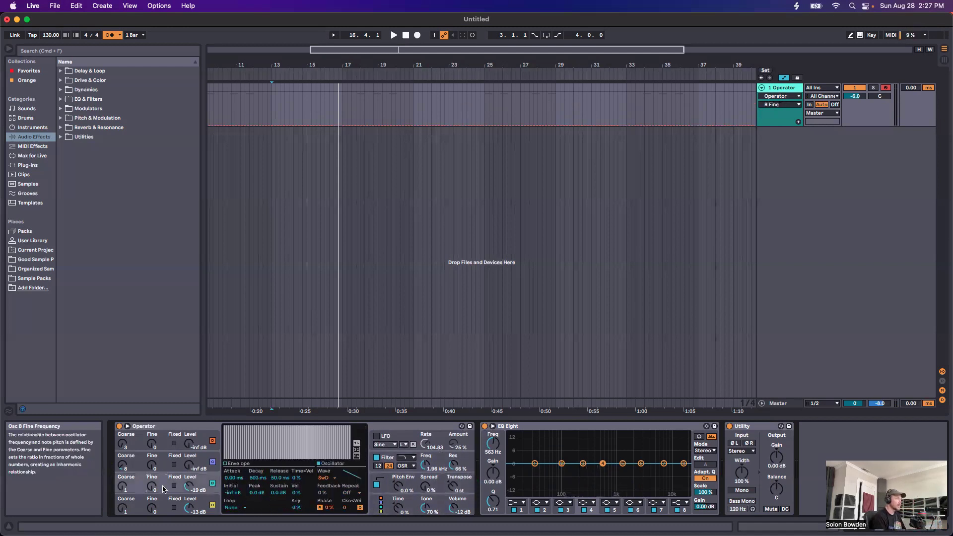
left_click(165, 468)
left_click(165, 442)
left_click(166, 480)
left_click(165, 509)
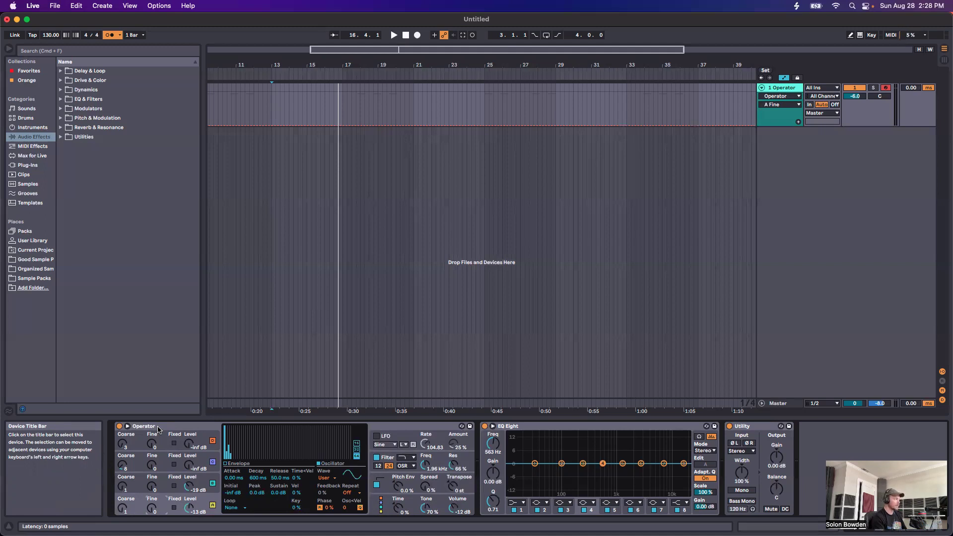
left_click(159, 428)
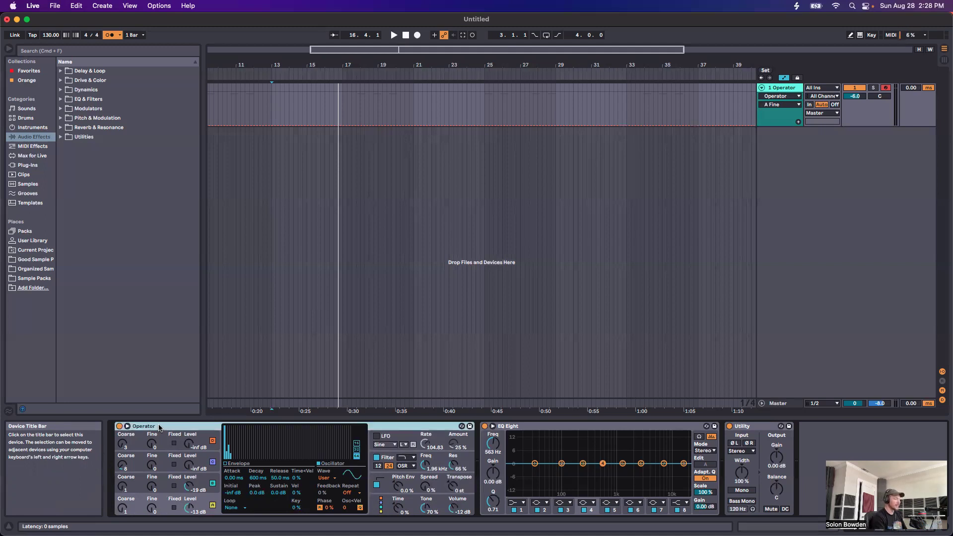